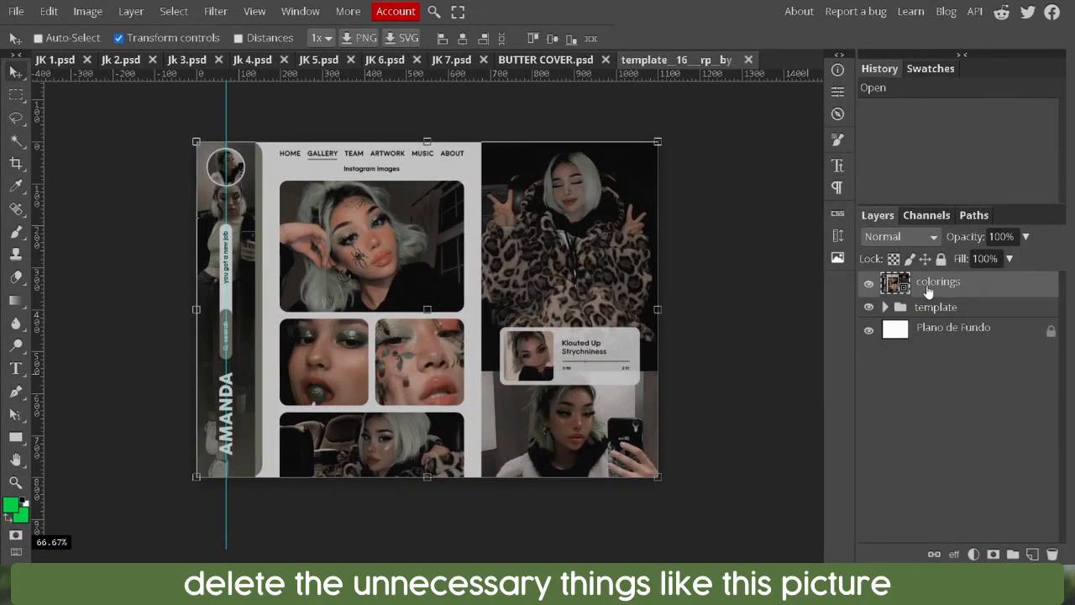
Step: Delete the colorings layer and expand the template folder and its lateral subfolder
{"action": "left_click", "coordinate": [1057, 553]}
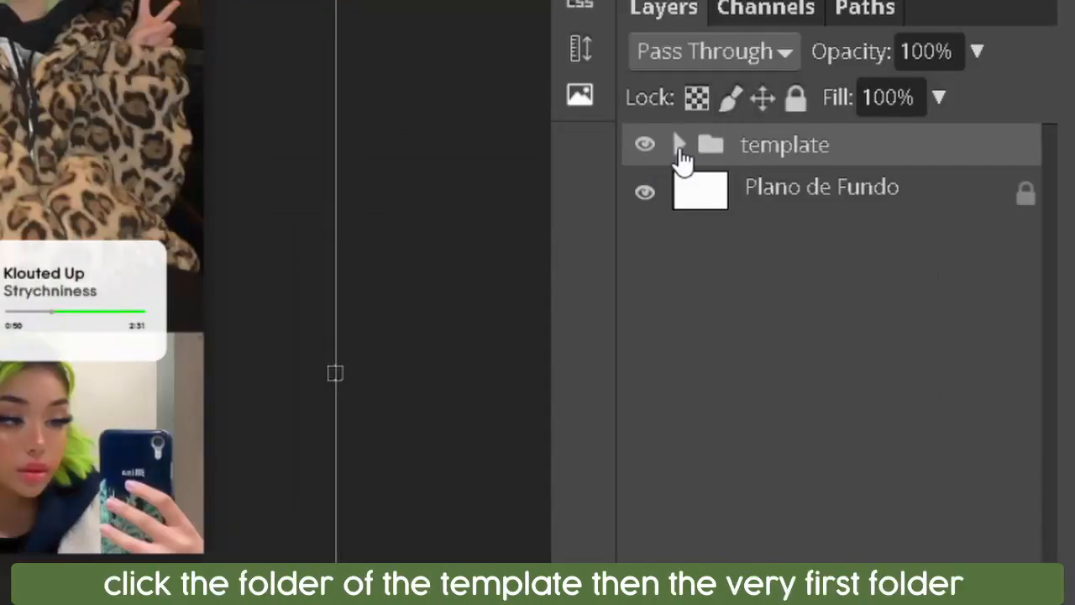
{"action": "left_click", "coordinate": [885, 282]}
{"action": "left_click", "coordinate": [890, 192]}
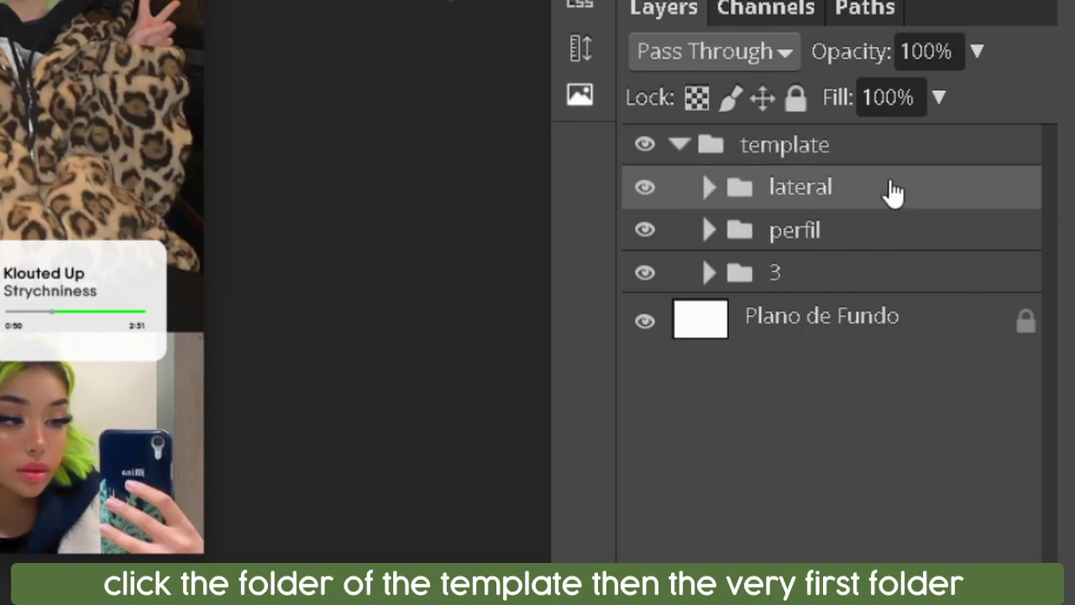
{"action": "left_click", "coordinate": [713, 204]}
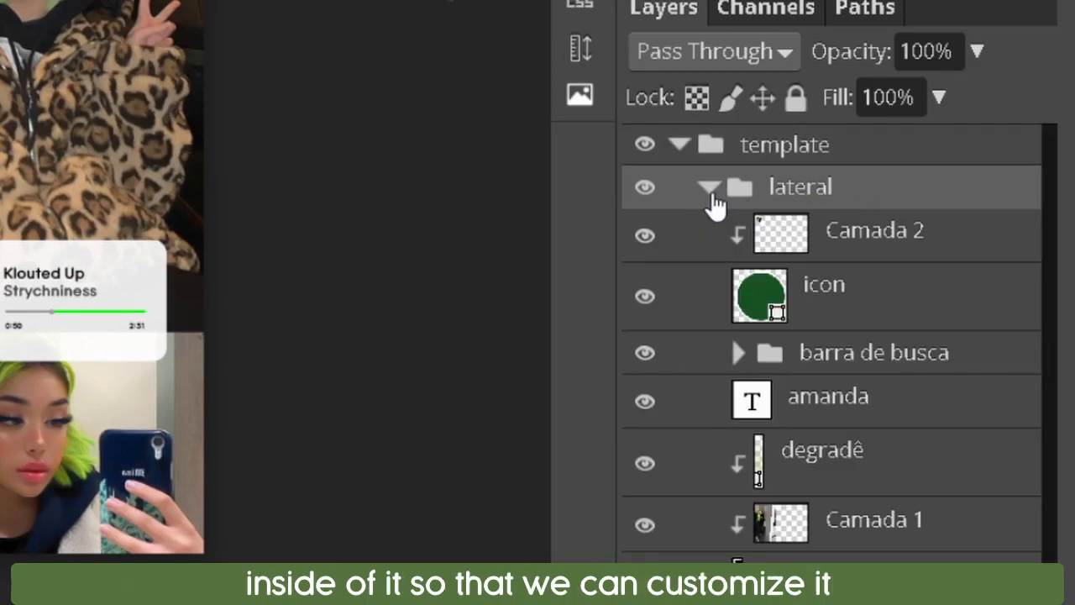
{"action": "scroll", "coordinate": [930, 218], "scroll_direction": "down", "scroll_amount": 2}
{"action": "scroll", "coordinate": [928, 241], "scroll_direction": "up", "scroll_amount": 2}
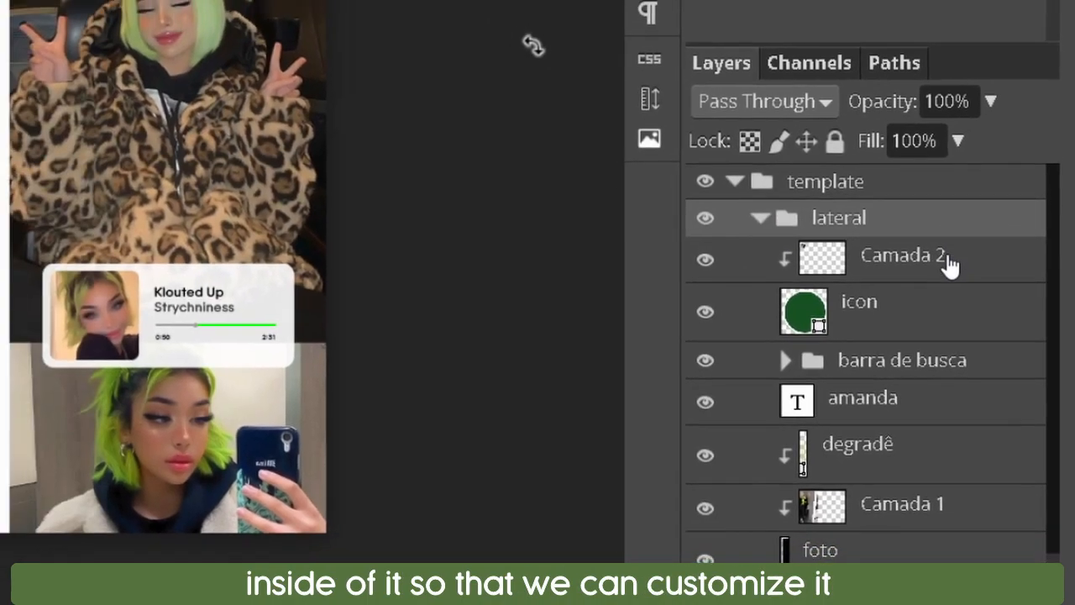
Step: Delete the Camada 2 and icon layers from the lateral folder
{"action": "left_click", "coordinate": [947, 258]}
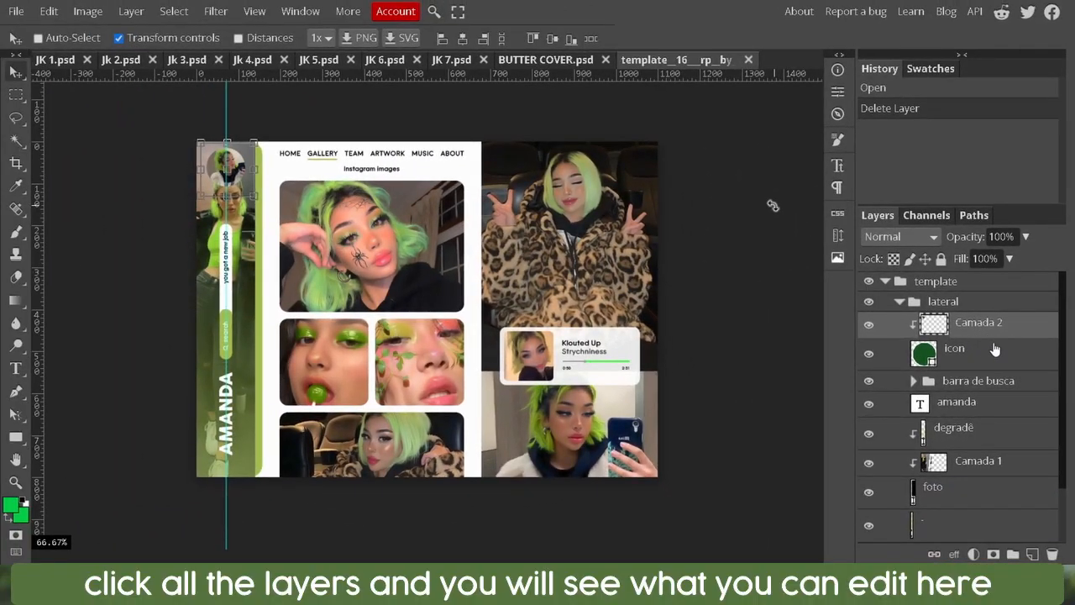
{"action": "left_click", "coordinate": [981, 356]}
{"action": "left_click", "coordinate": [997, 335]}
{"action": "left_click", "coordinate": [1050, 552]}
{"action": "left_click", "coordinate": [1050, 552]}
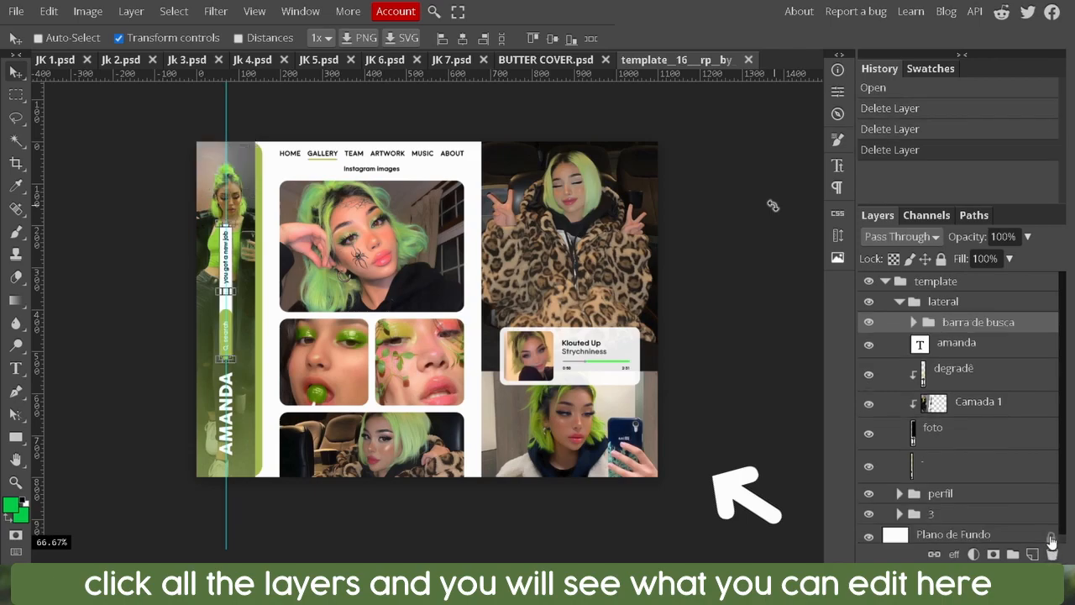
Step: Copy the picture from JK 7.psd into the template document, directly above the Camada 1 layer in the lateral folder
{"action": "left_click", "coordinate": [974, 344]}
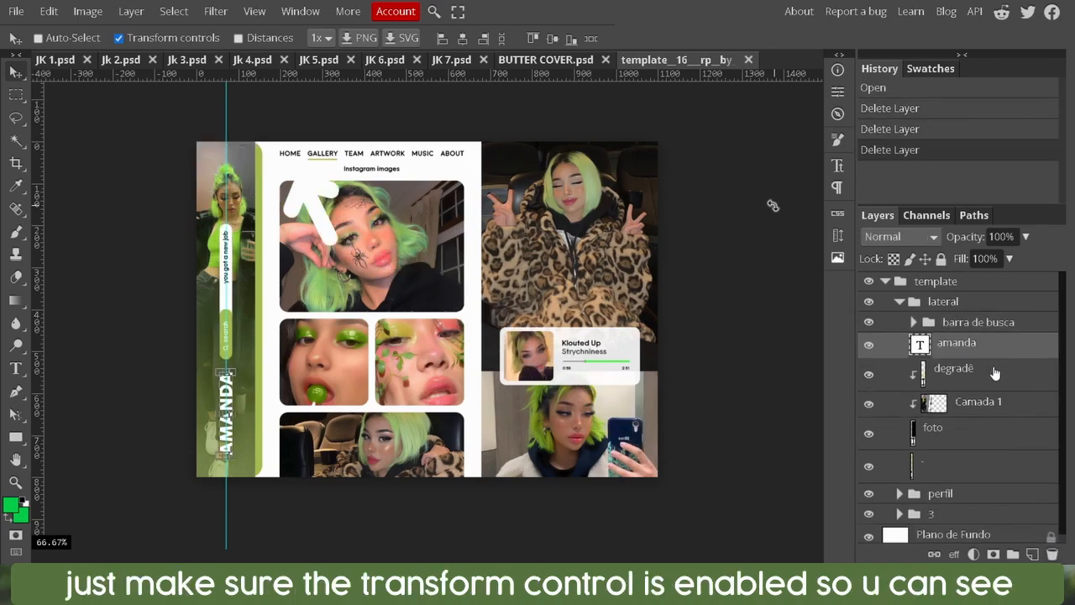
{"action": "left_click", "coordinate": [994, 372]}
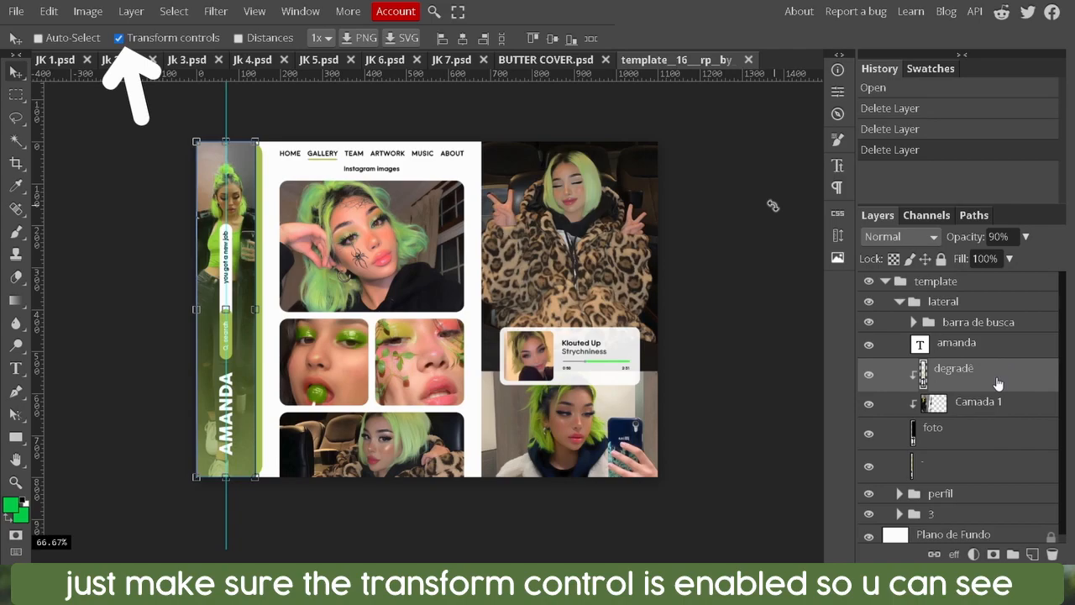
{"action": "left_click", "coordinate": [987, 403]}
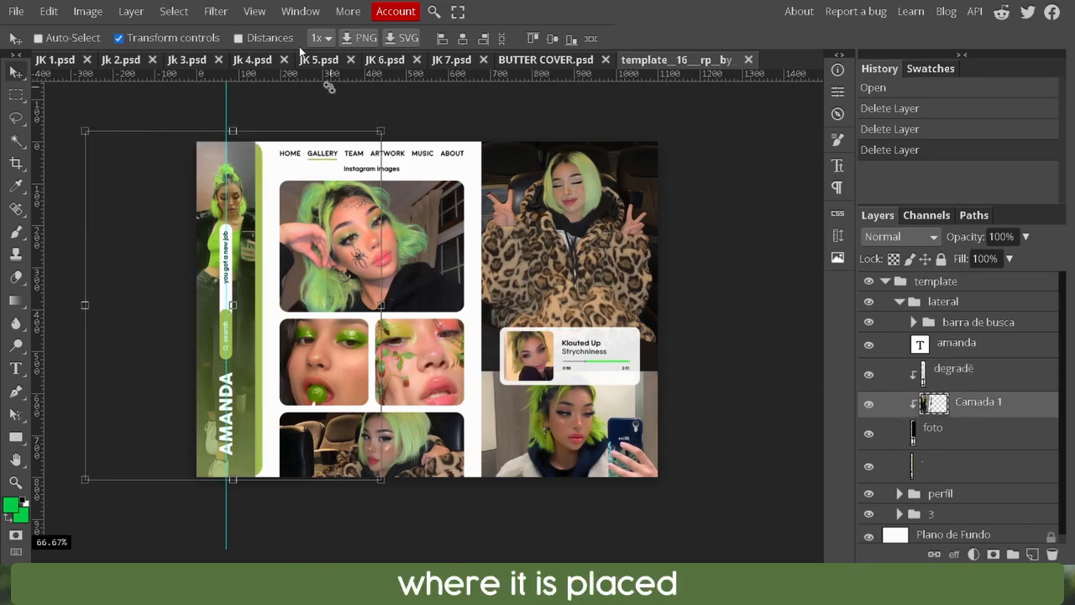
{"action": "left_click", "coordinate": [65, 64]}
{"action": "left_click", "coordinate": [131, 64]}
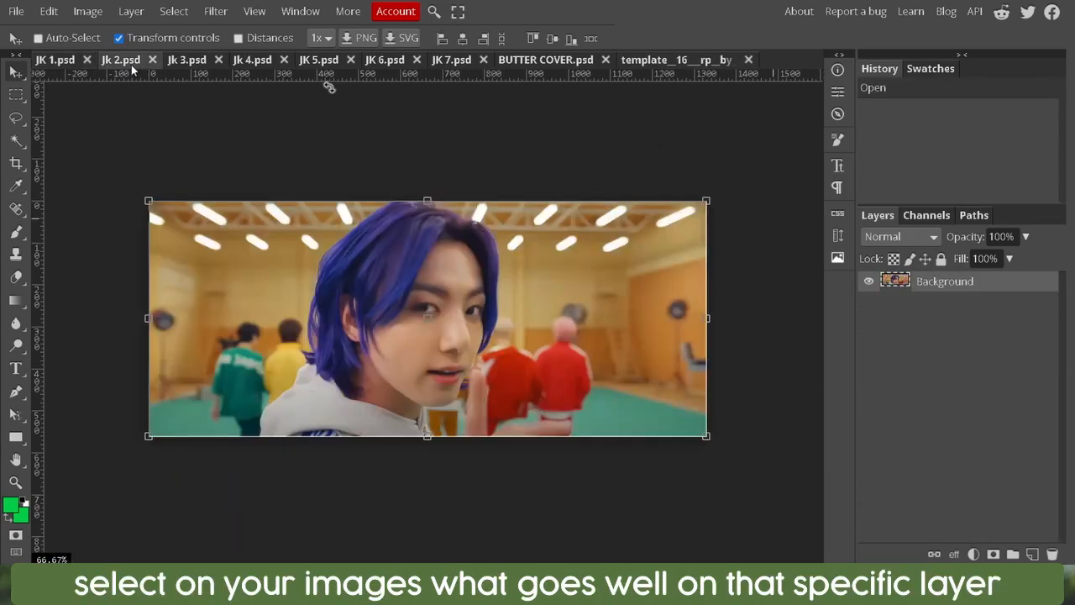
{"action": "left_click", "coordinate": [187, 62]}
{"action": "left_click", "coordinate": [252, 62]}
{"action": "left_click", "coordinate": [319, 63]}
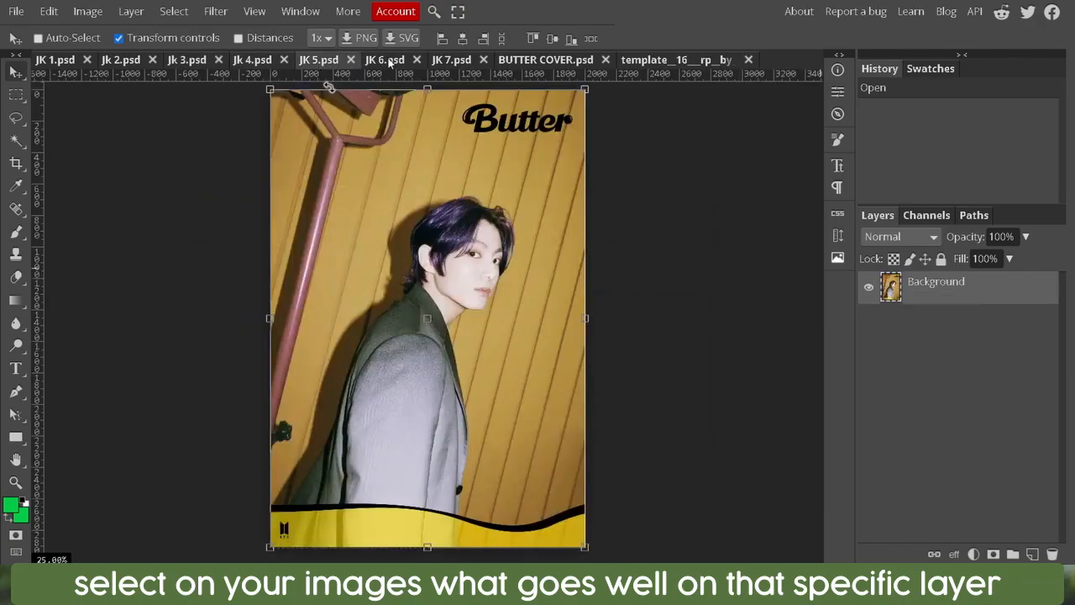
{"action": "left_click", "coordinate": [386, 62]}
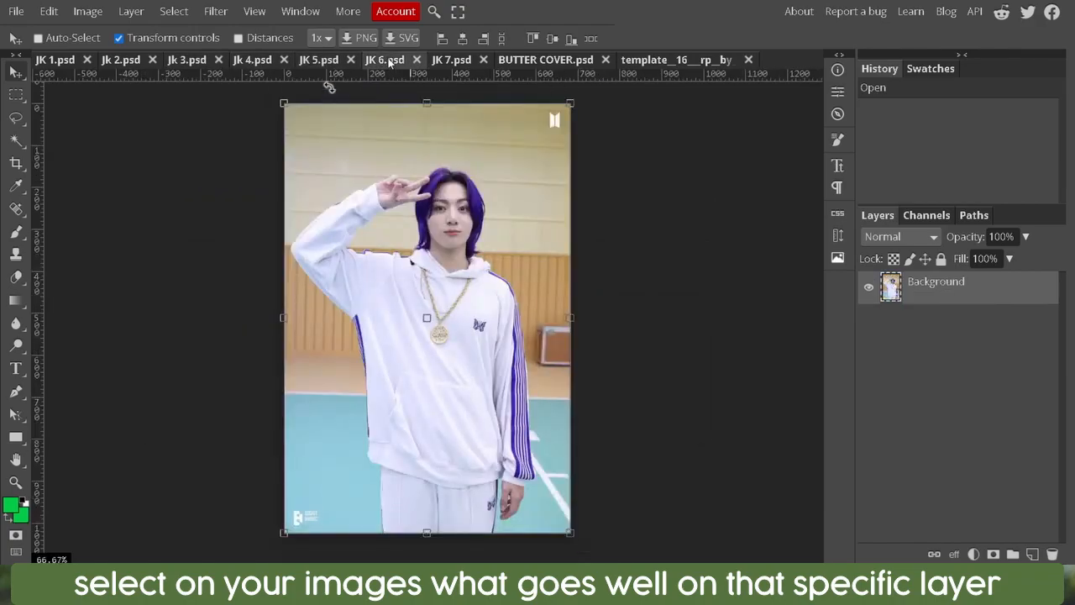
{"action": "left_click", "coordinate": [448, 59]}
{"action": "left_click_drag", "start_coordinate": [1010, 300], "coordinate": [668, 59]}
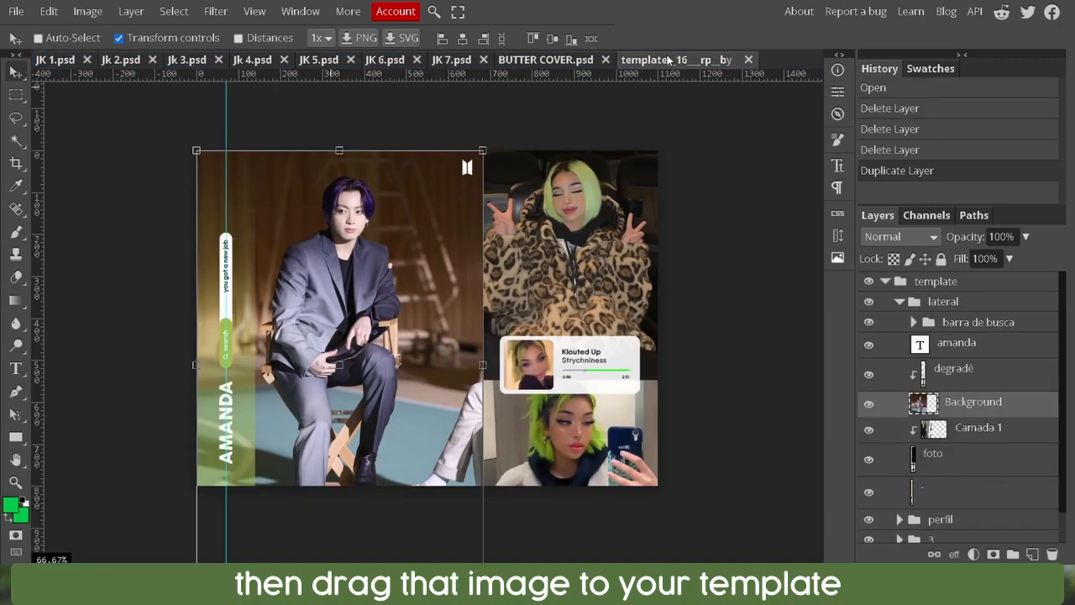
Step: Apply a clipping mask to the added Background picture layer so it is confined to the sidebar shape
{"action": "right_click", "coordinate": [1000, 411]}
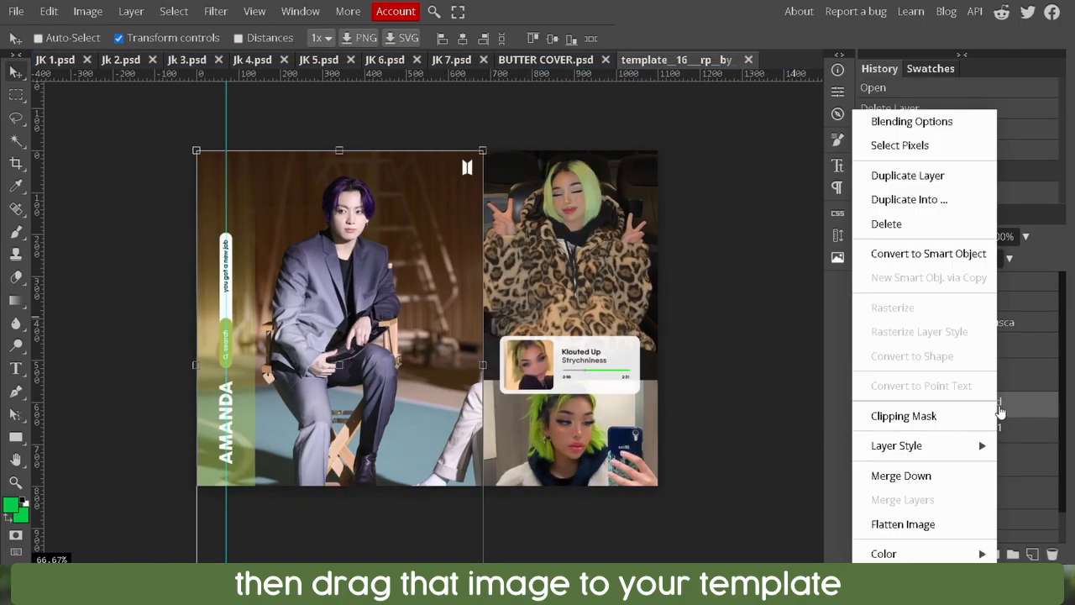
{"action": "left_click", "coordinate": [906, 416]}
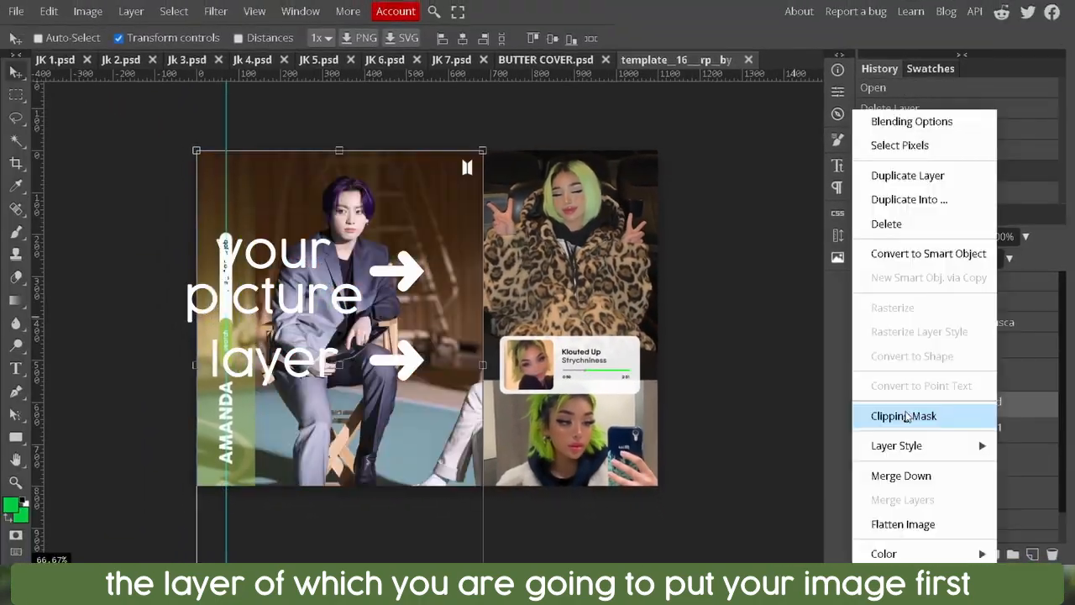
{"action": "left_click", "coordinate": [906, 416]}
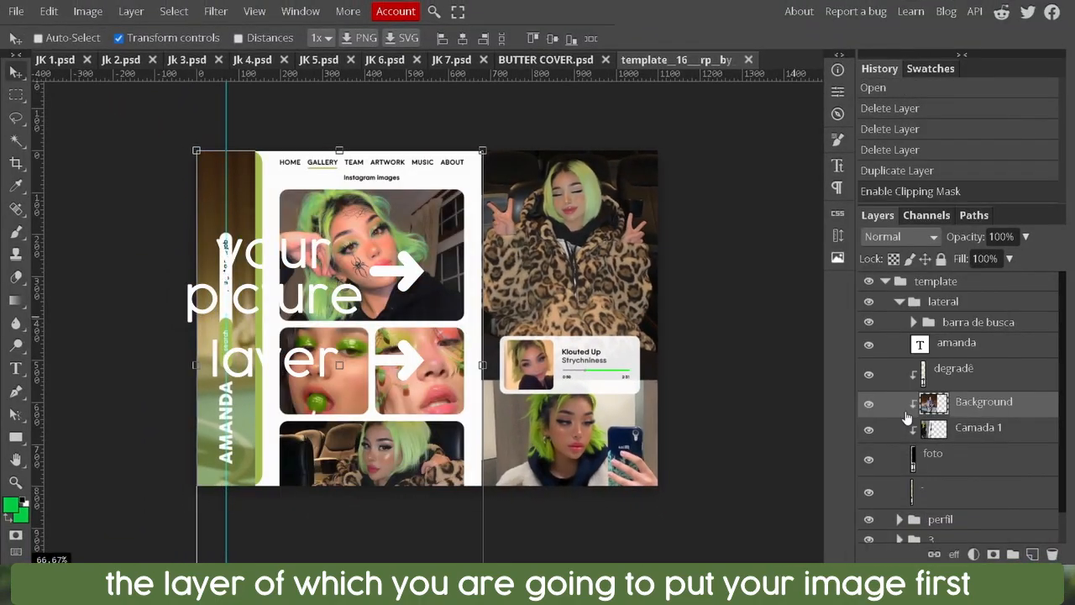
Step: Delete the Camada 1 layer and move the clipped Background picture so the person's face sits in the upper part of the sidebar
{"action": "left_click", "coordinate": [1002, 430]}
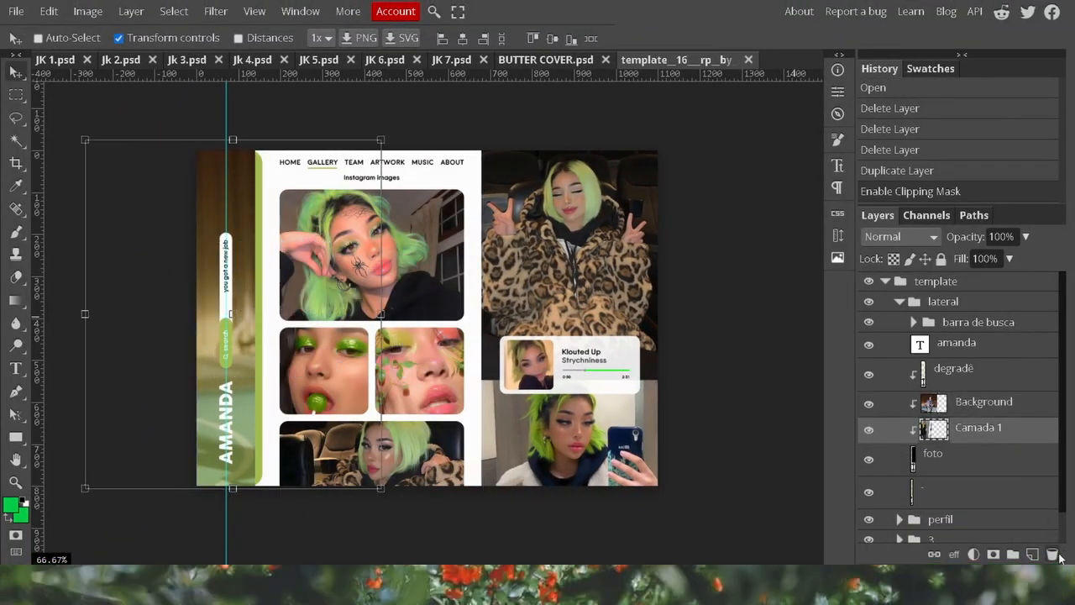
{"action": "left_click", "coordinate": [1058, 555]}
{"action": "left_click", "coordinate": [968, 404]}
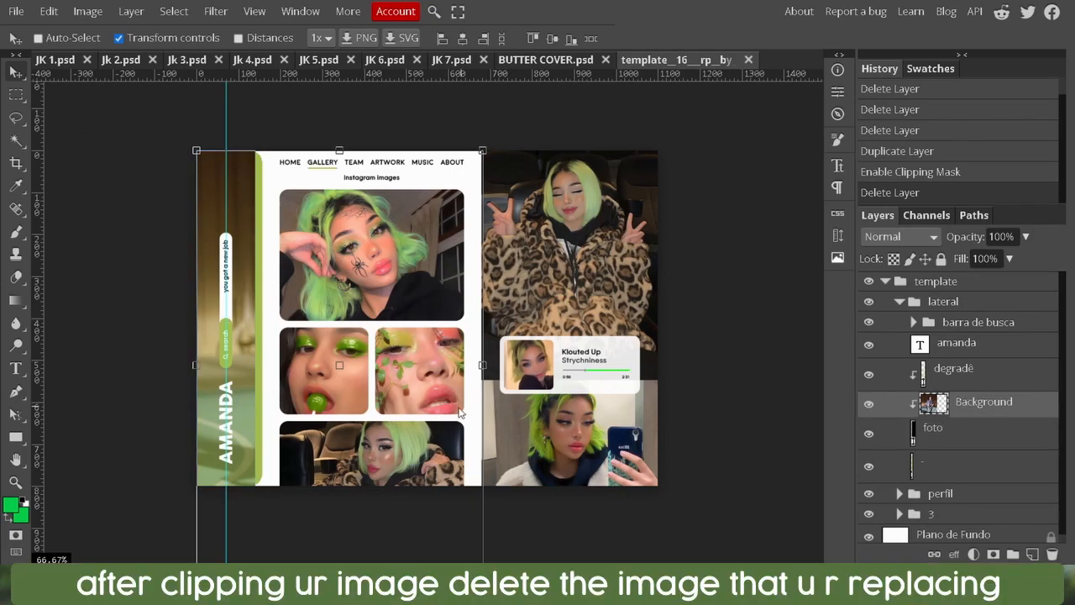
{"action": "left_click_drag", "start_coordinate": [420, 524], "coordinate": [309, 504]}
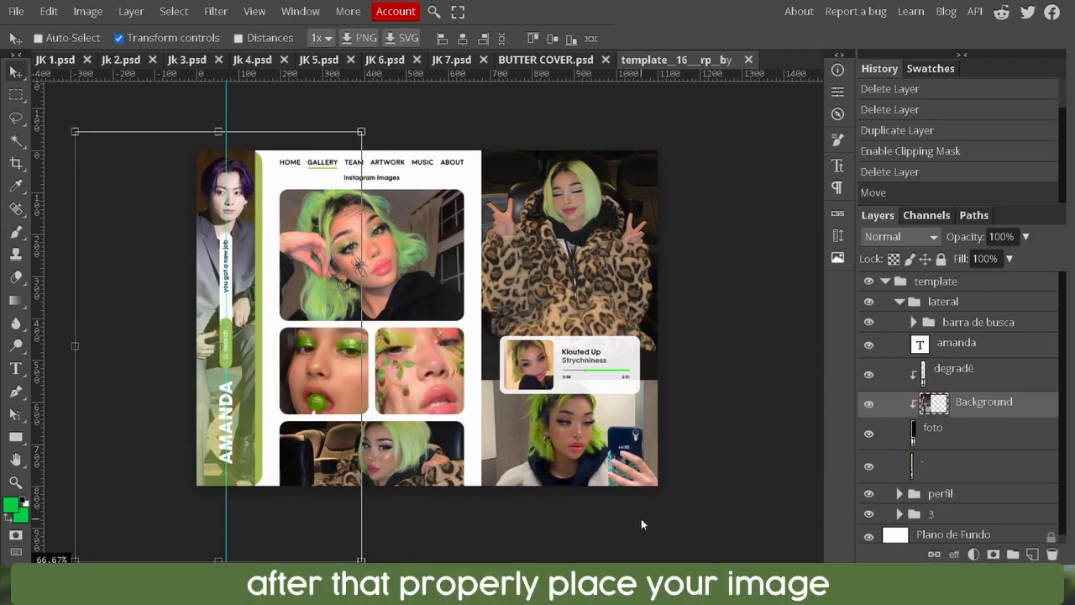
Step: Replace the large vertical name text in the sidebar with JUNGKOOK
{"action": "scroll", "coordinate": [953, 420], "scroll_direction": "down", "scroll_amount": 1}
{"action": "left_click", "coordinate": [921, 337]}
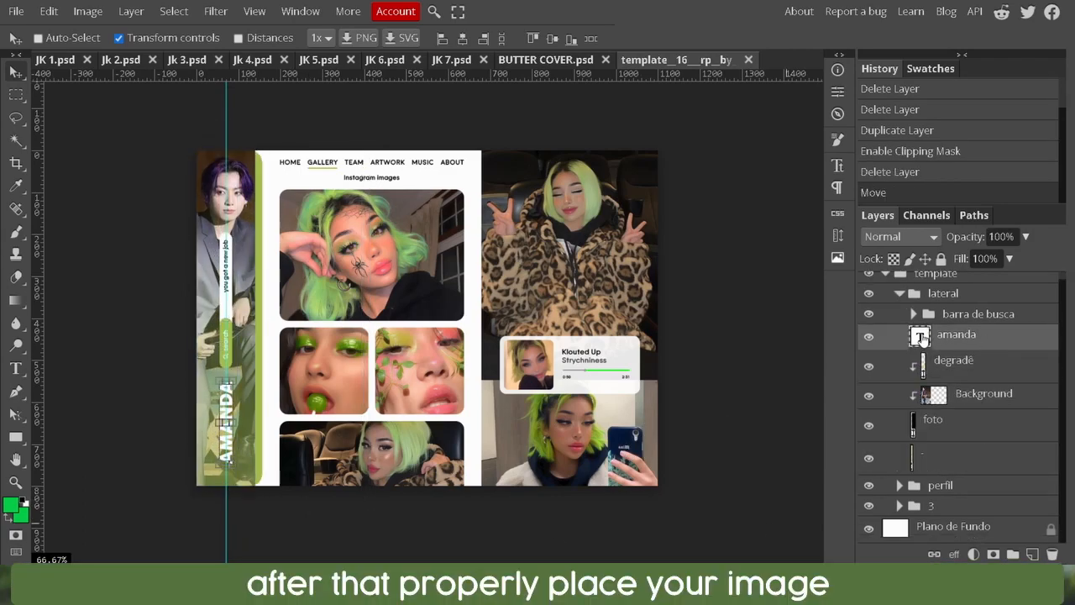
{"action": "double_click", "coordinate": [921, 337]}
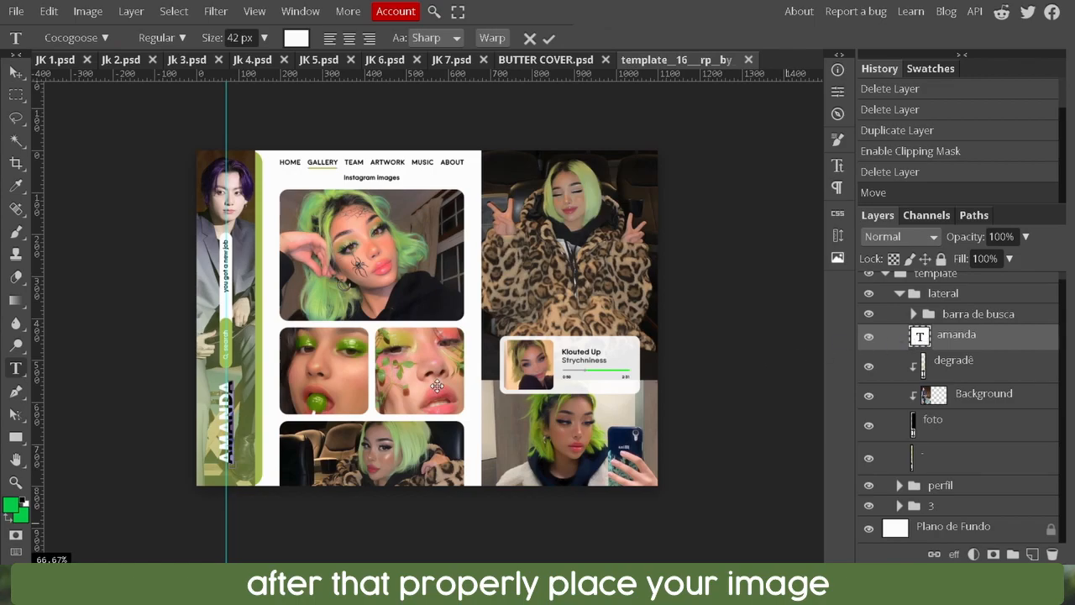
{"action": "type", "text": "JUNGKO"}
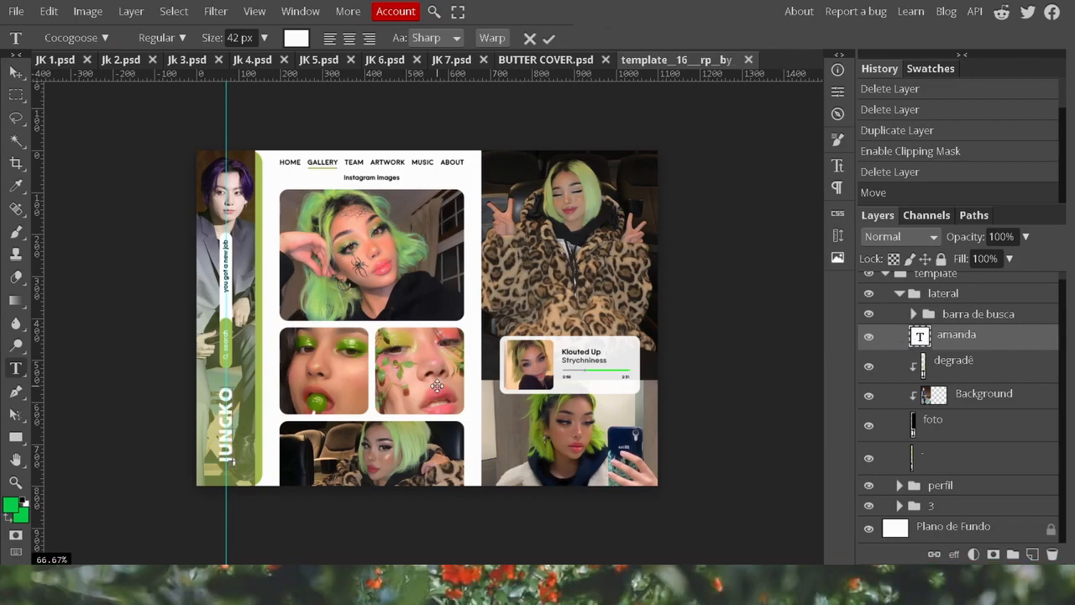
{"action": "type", "text": "OK"}
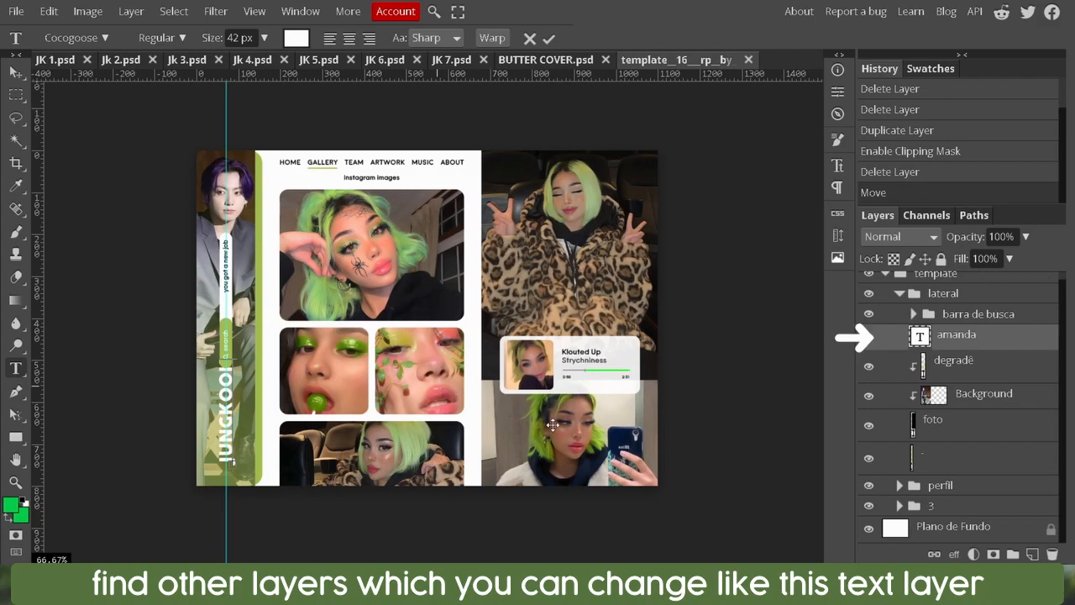
Step: Move the whole barra de busca group up the sidebar, clear of the JUNGKOOK text
{"action": "left_click", "coordinate": [974, 316]}
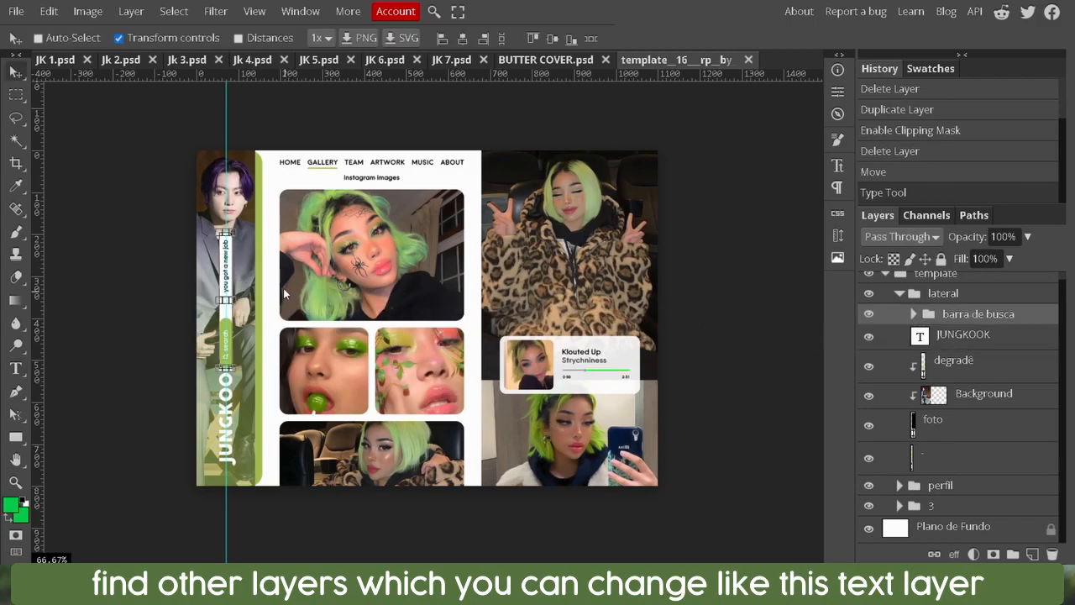
{"action": "scroll", "coordinate": [261, 279], "scroll_direction": "up", "scroll_amount": 5}
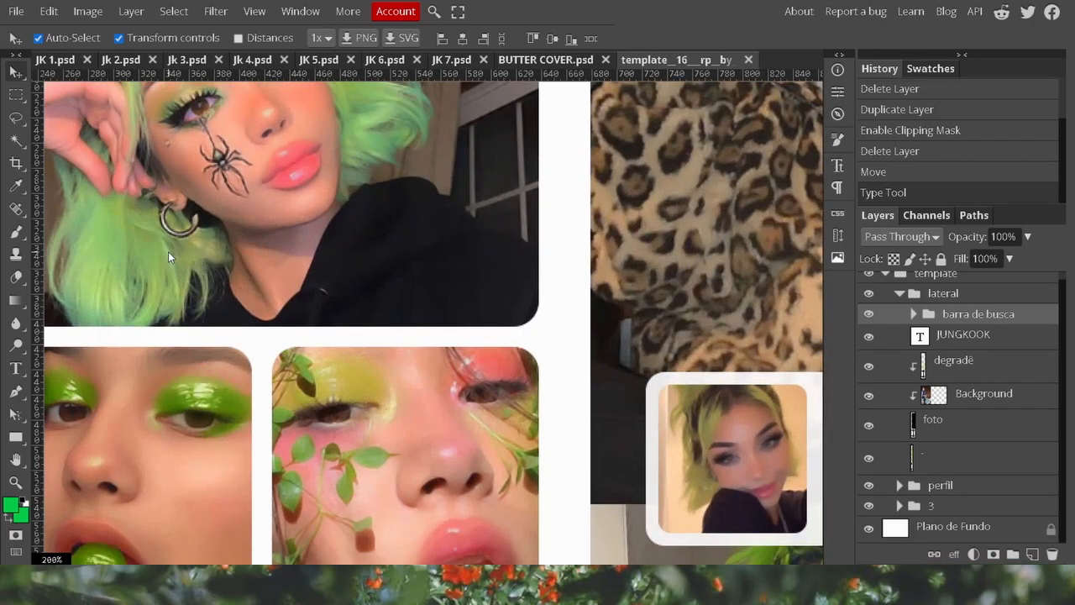
{"action": "key", "text": "ctrl+minus"}
{"action": "scroll", "coordinate": [134, 252], "scroll_direction": "left", "scroll_amount": 2}
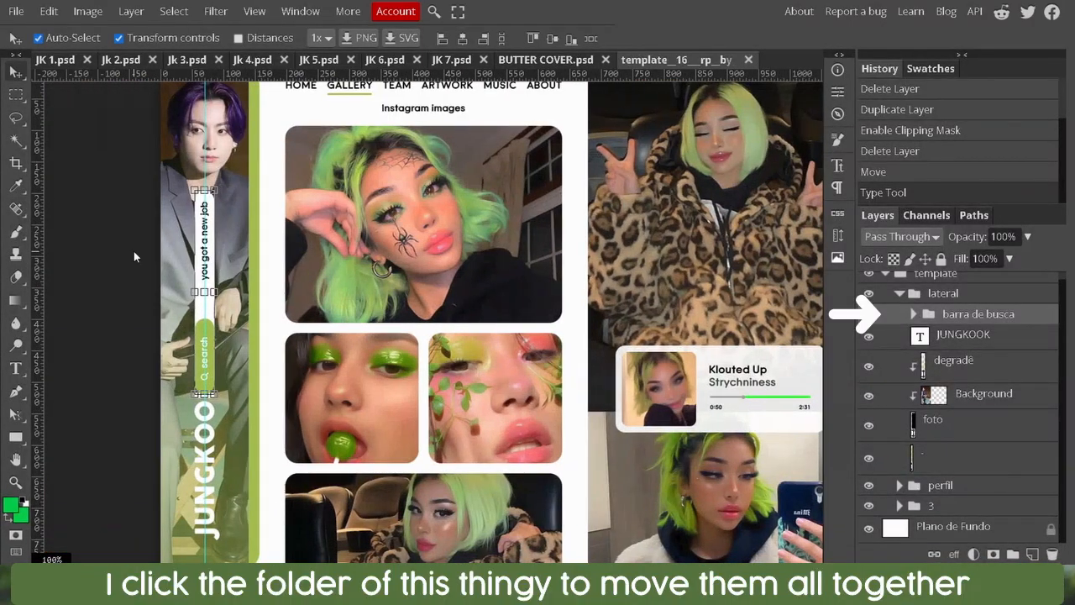
{"action": "left_click_drag", "start_coordinate": [212, 246], "coordinate": [213, 217]}
Step: Expand the barra de busca folder and replace the "you got a new job" text with "GET IT LET IT ROLL!"
{"action": "left_click", "coordinate": [998, 369]}
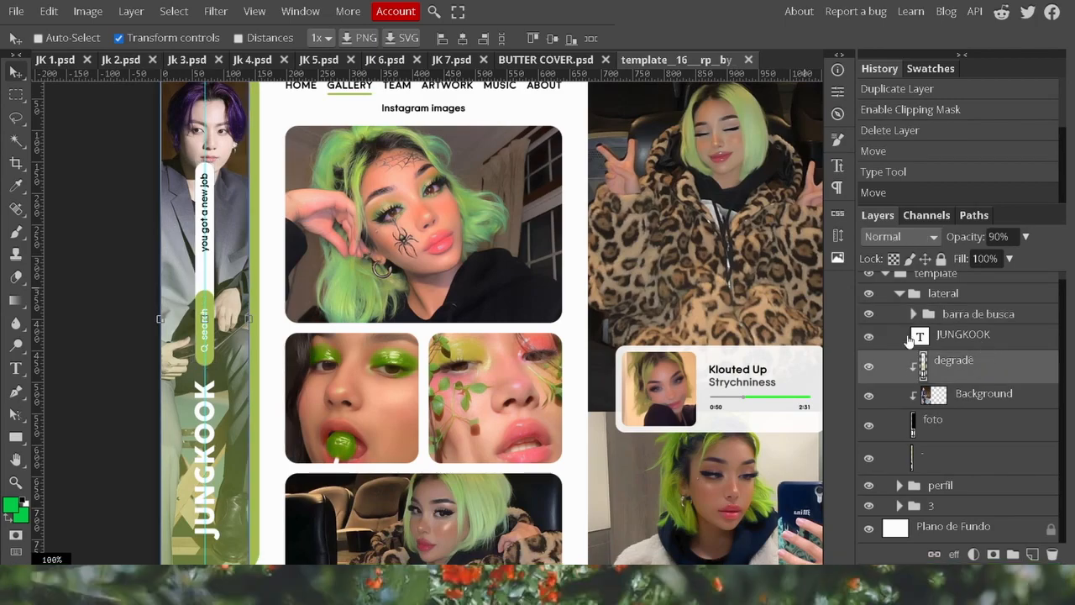
{"action": "left_click", "coordinate": [913, 314]}
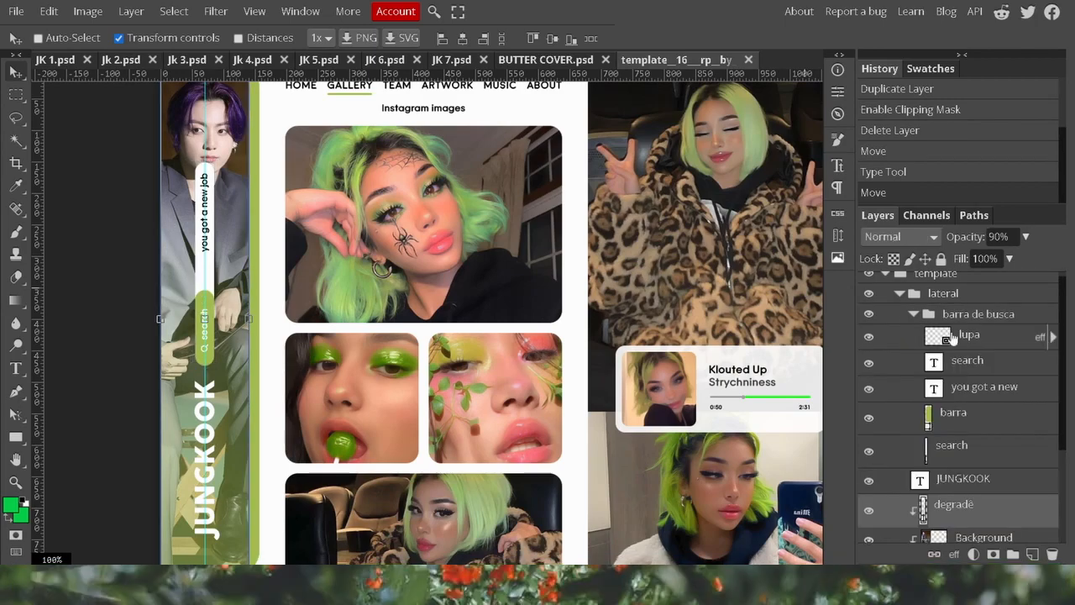
{"action": "left_click", "coordinate": [970, 394]}
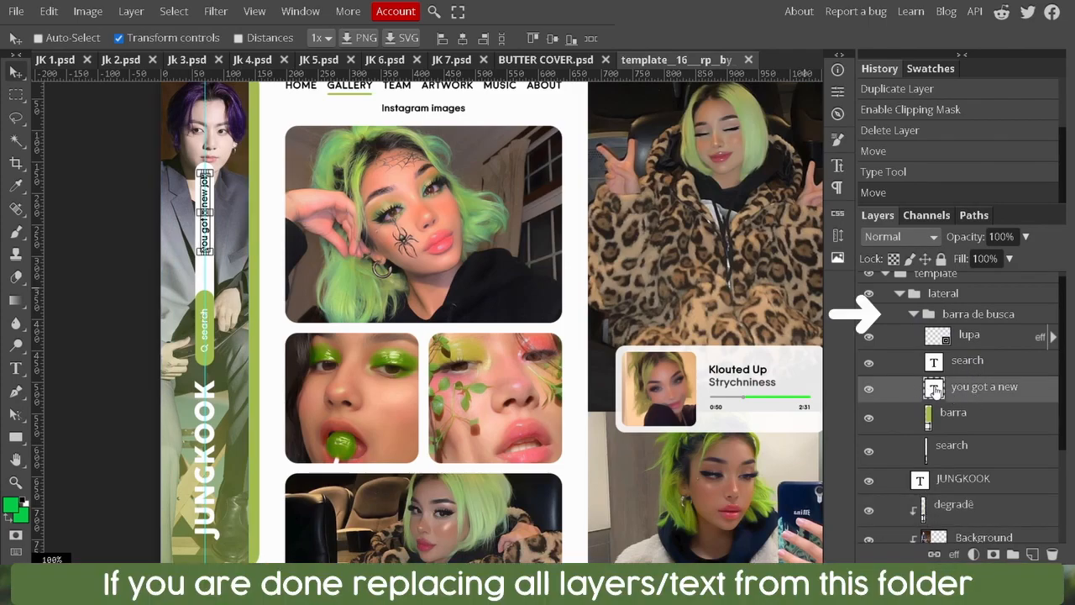
{"action": "double_click", "coordinate": [935, 389]}
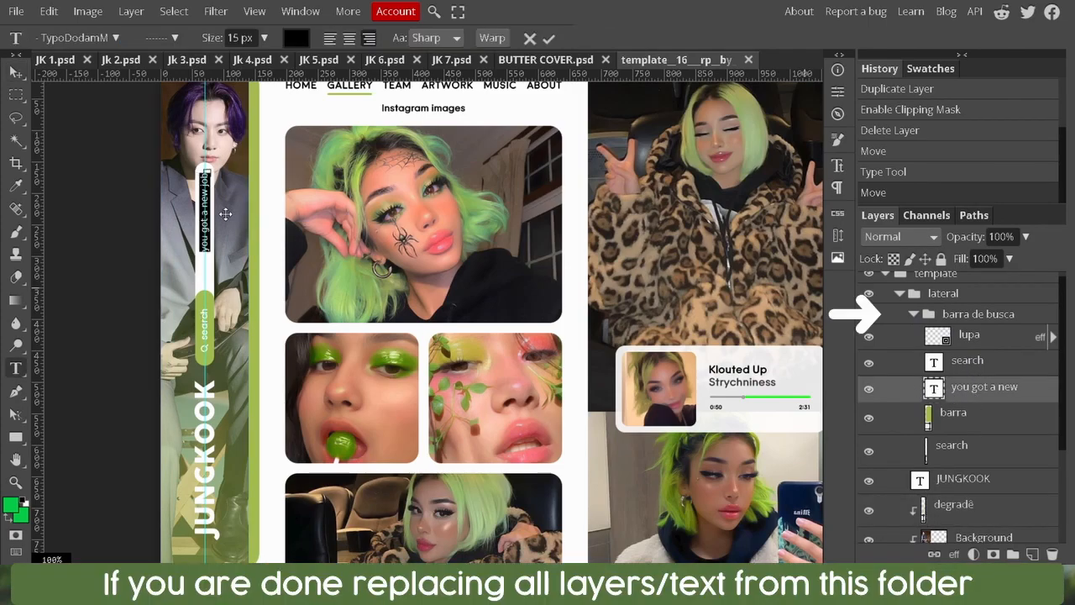
{"action": "key", "text": "BackSpace"}
{"action": "type", "text": "GET IT LET"}
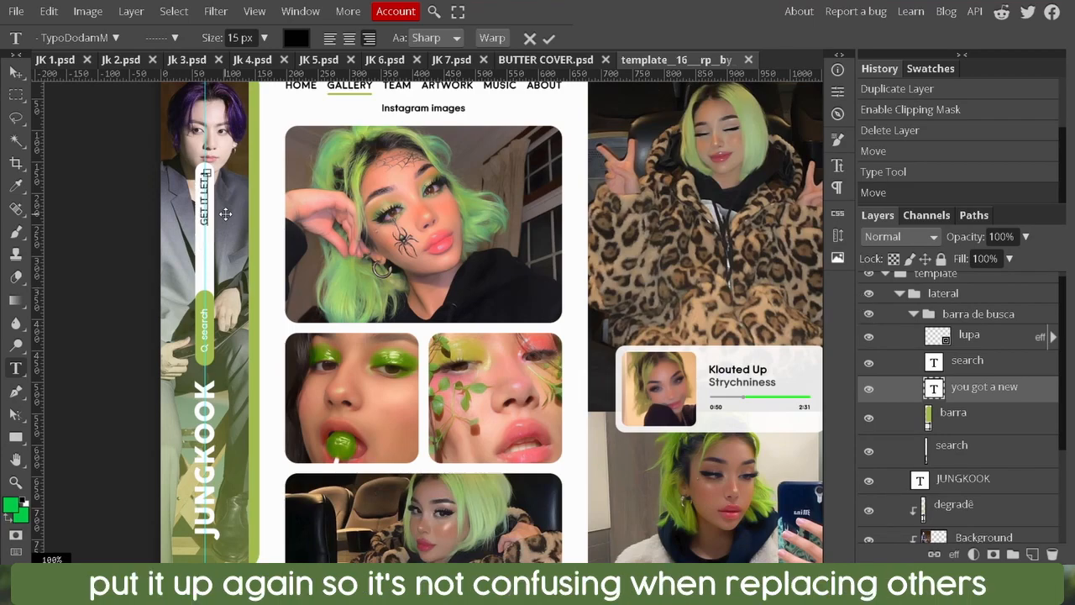
{"action": "type", "text": " IT ROLL"}
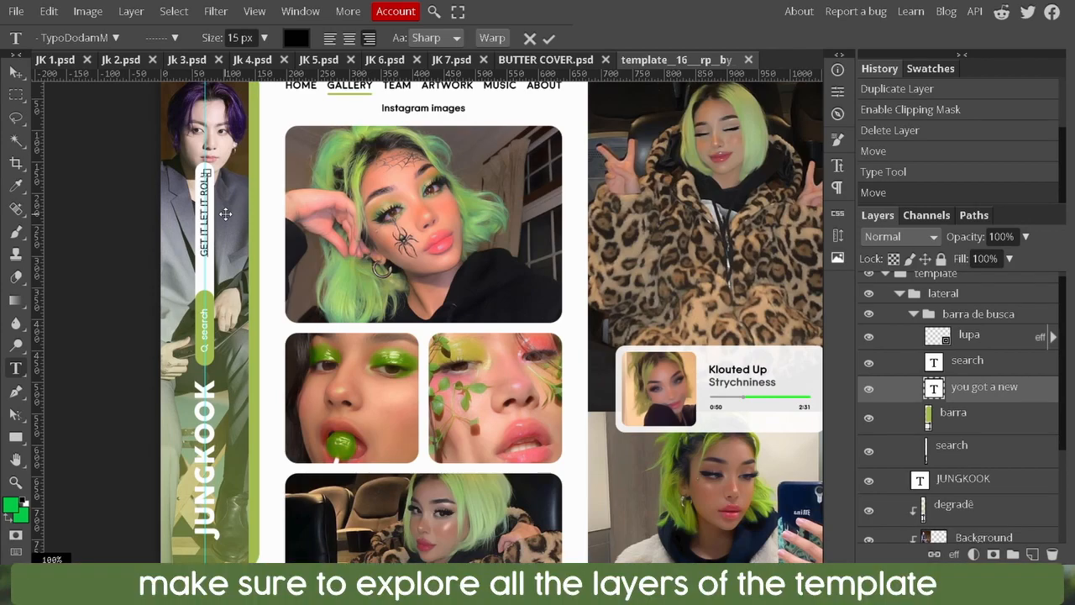
{"action": "type", "text": "!"}
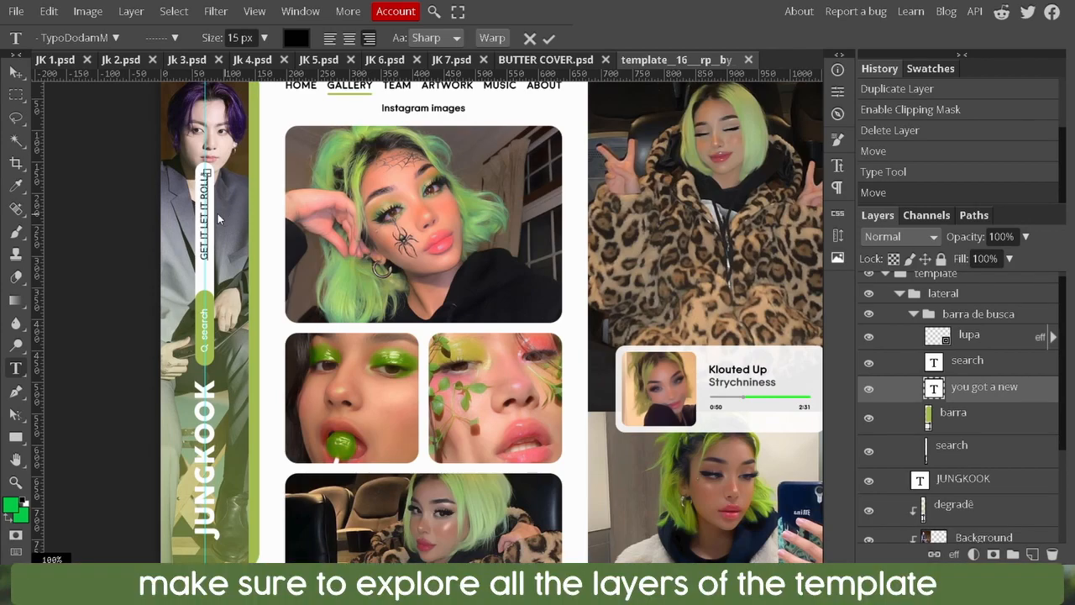
{"action": "left_click", "coordinate": [549, 38]}
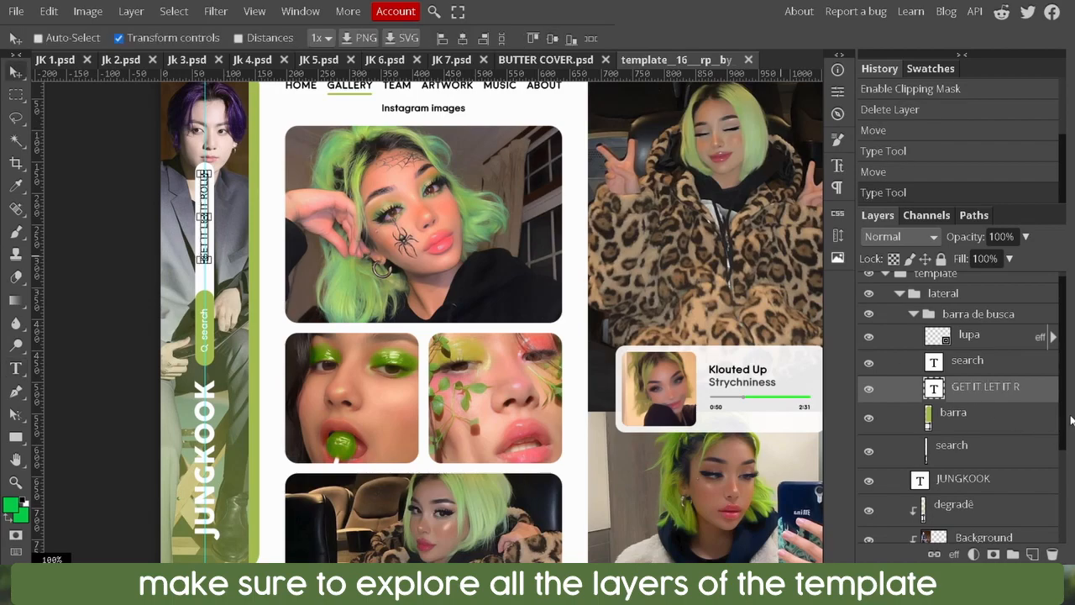
Step: Go through the layers in the barra de busca and lateral folders to check for anything still needing replacement
{"action": "left_click", "coordinate": [980, 418]}
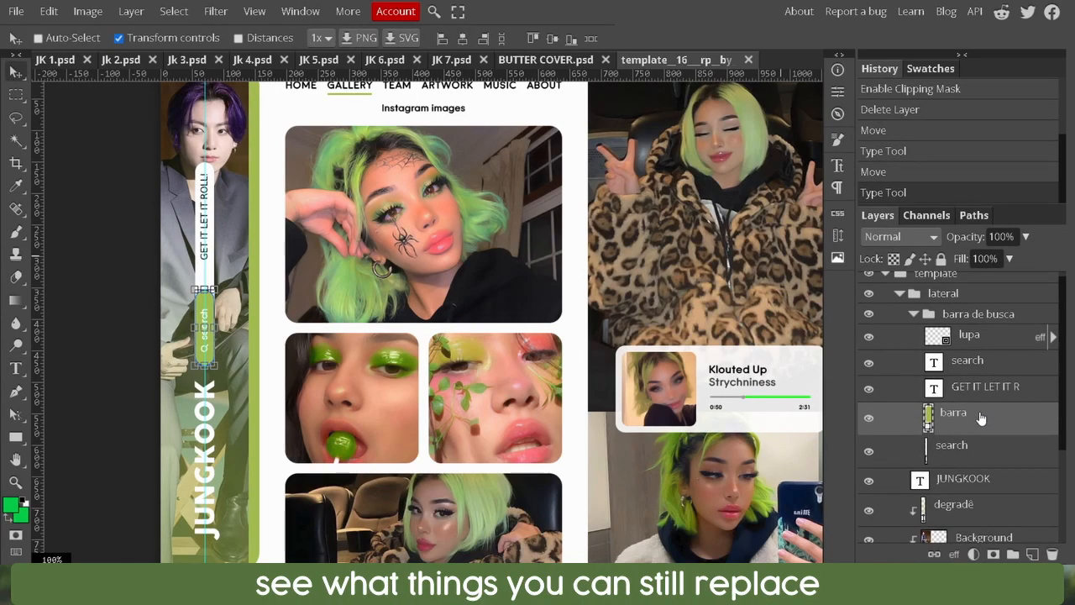
{"action": "left_click", "coordinate": [972, 336]}
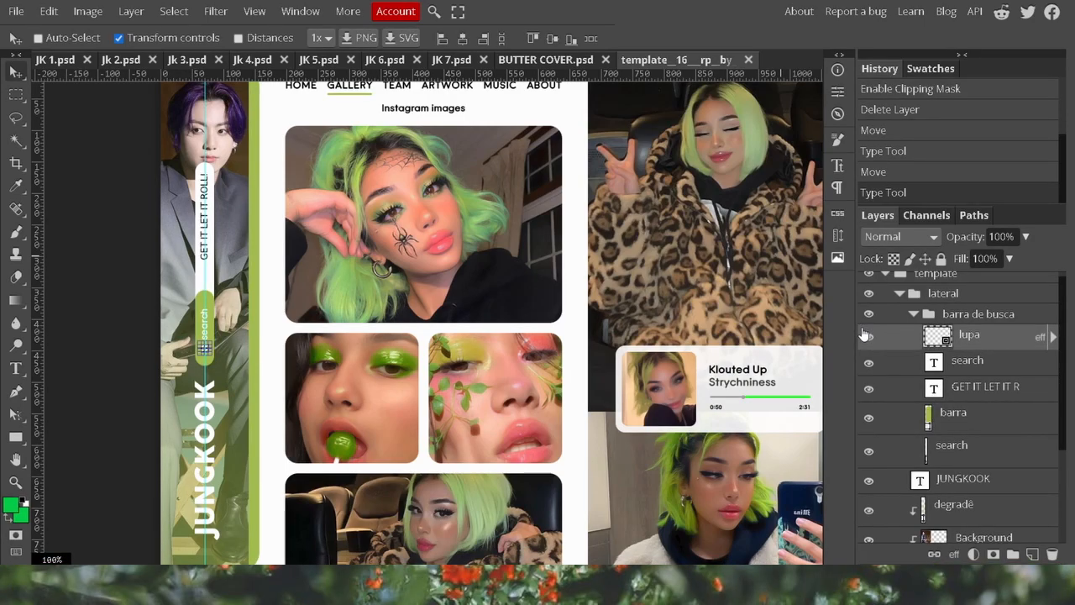
{"action": "left_click", "coordinate": [915, 314]}
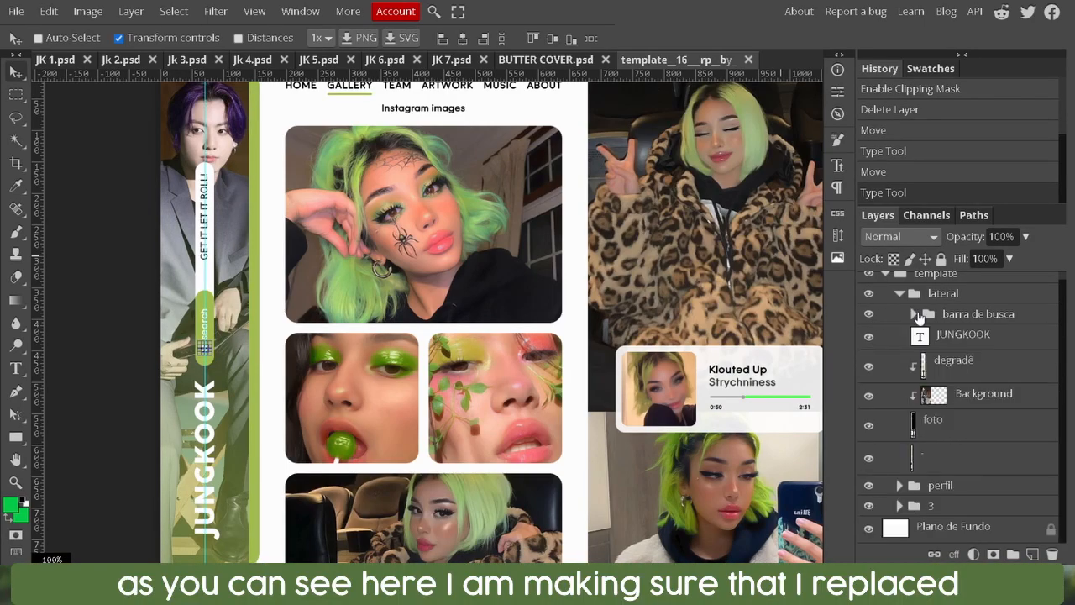
{"action": "left_click", "coordinate": [989, 347]}
{"action": "left_click", "coordinate": [988, 365]}
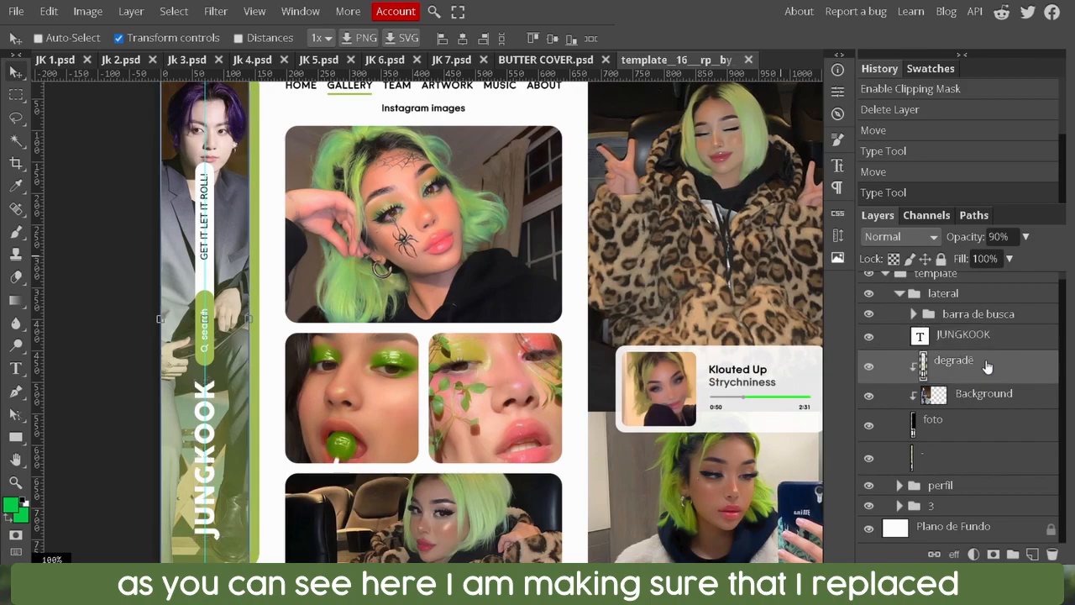
{"action": "key", "text": "ctrl+minus"}
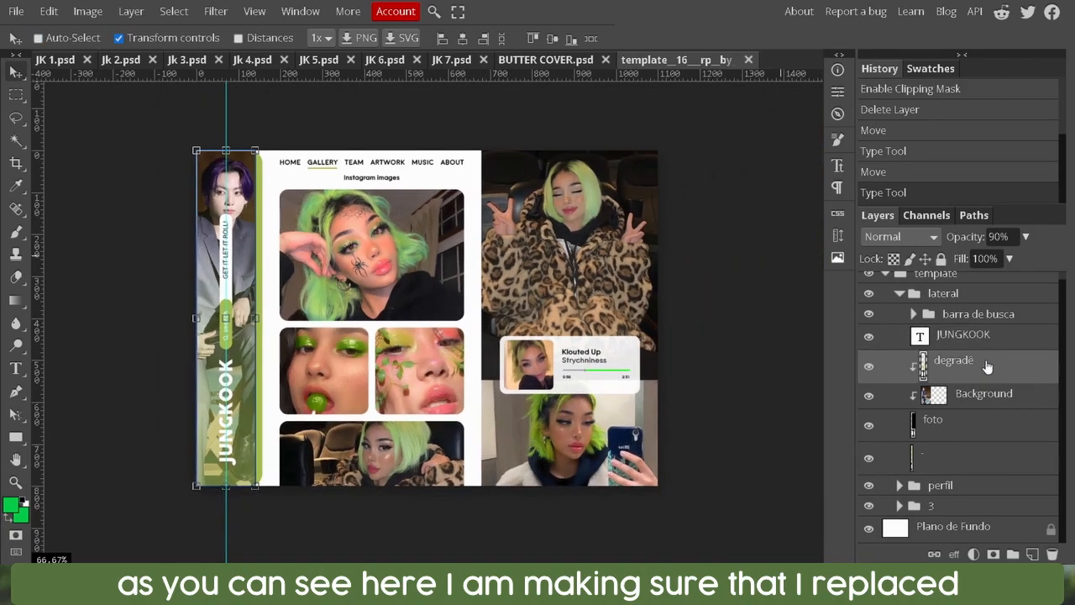
{"action": "left_click", "coordinate": [981, 392]}
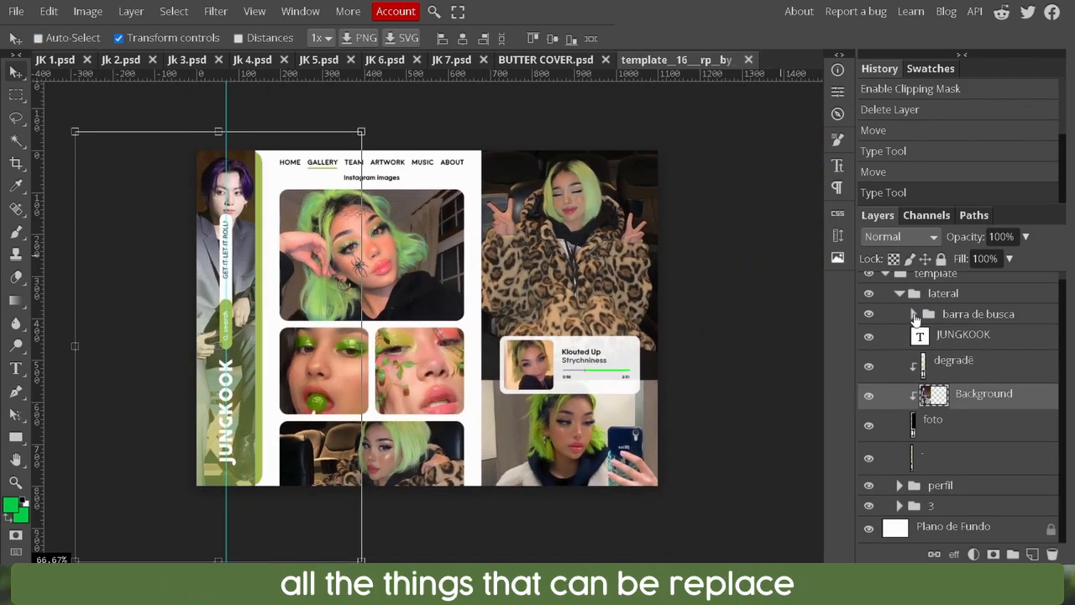
{"action": "left_click", "coordinate": [914, 314]}
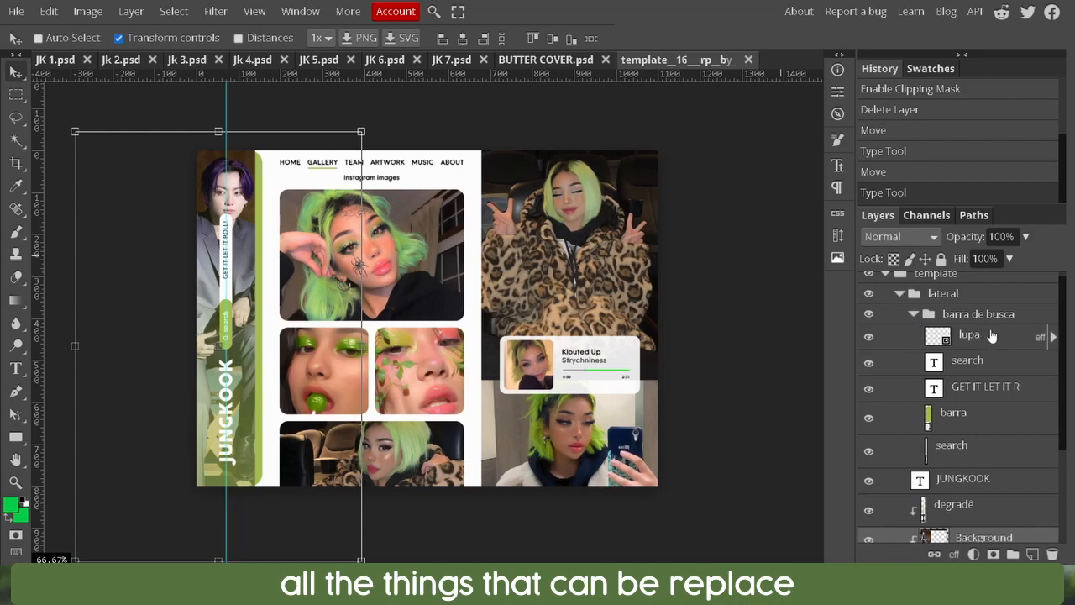
Step: Collapse the lateral folder, then expand the perfil folder and its 4 fotos subfolder to reach the gallery picture layers
{"action": "left_click", "coordinate": [899, 293]}
{"action": "left_click", "coordinate": [900, 321]}
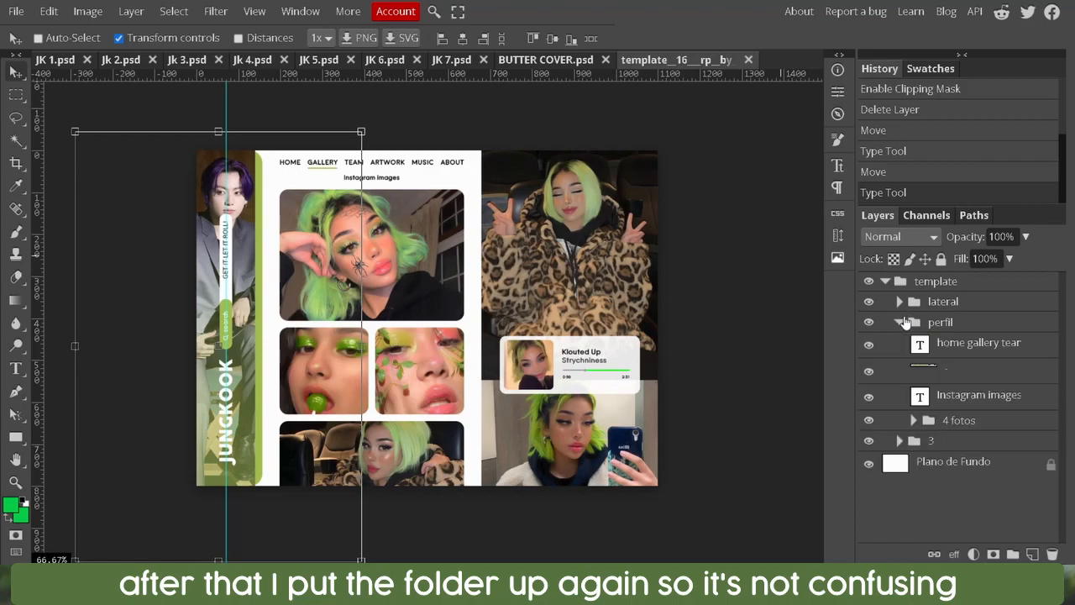
{"action": "left_click", "coordinate": [986, 349]}
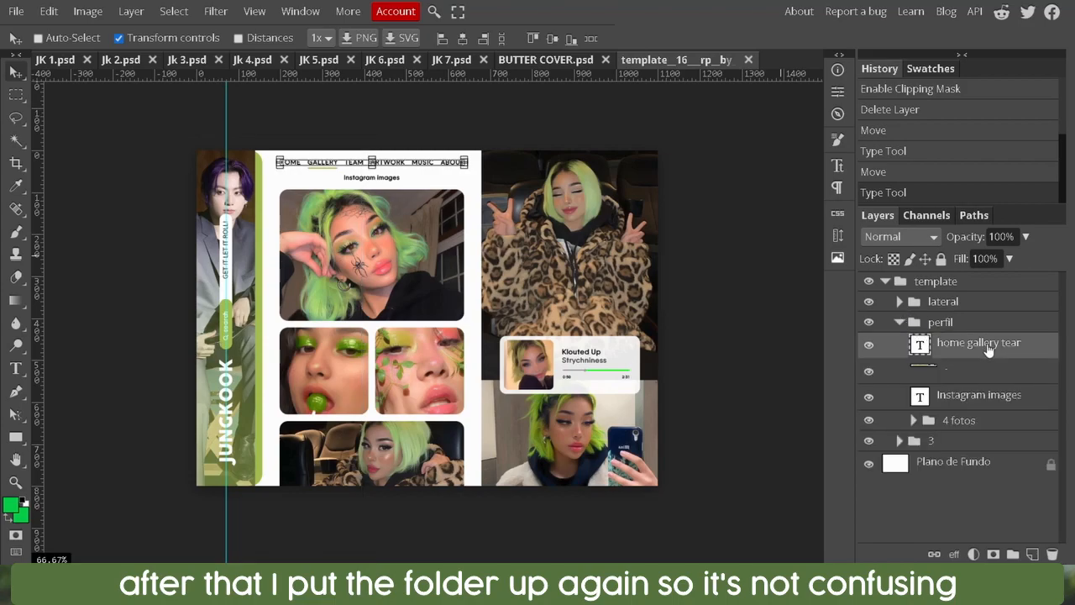
{"action": "left_click", "coordinate": [982, 367]}
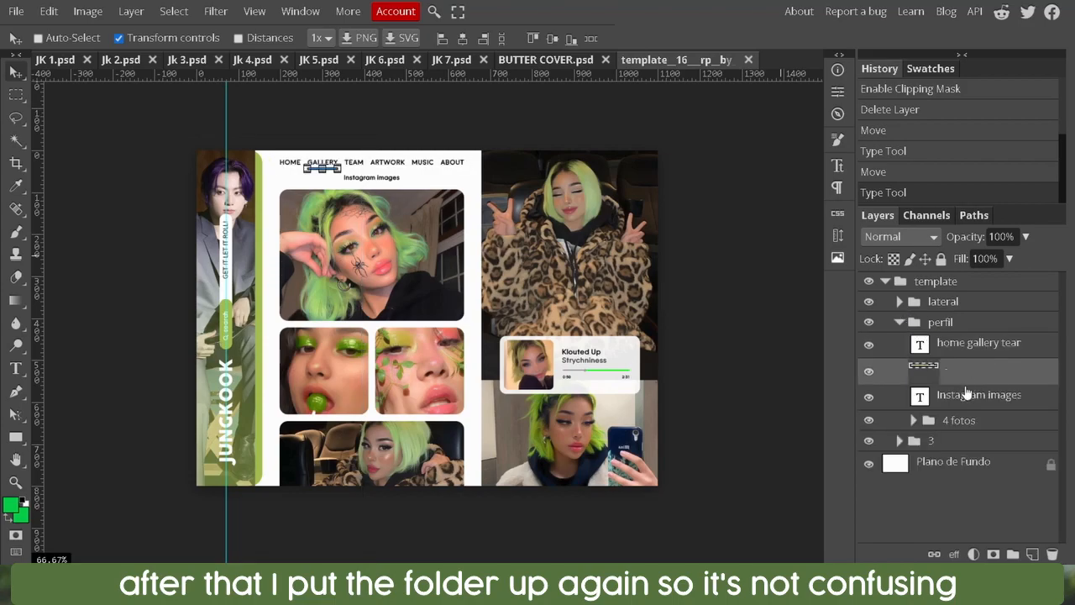
{"action": "left_click", "coordinate": [966, 393]}
{"action": "left_click", "coordinate": [913, 420]}
{"action": "scroll", "coordinate": [1014, 433], "scroll_direction": "down", "scroll_amount": 3}
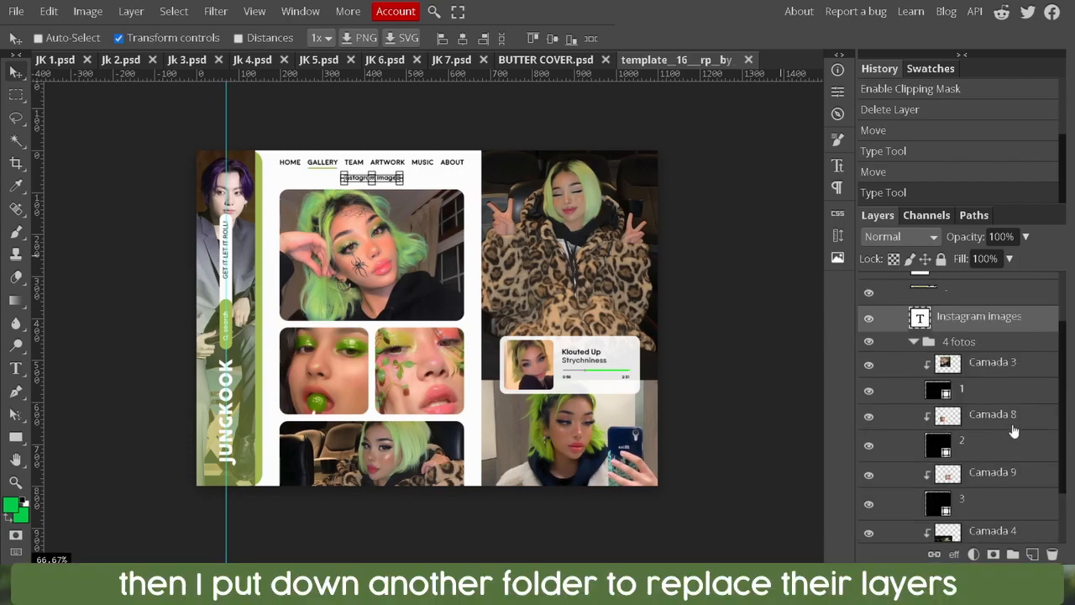
Step: Replace the Camada 3 picture with the Jk 2 image, clipped to shape 1 in the large upper gallery frame
{"action": "left_click", "coordinate": [996, 377]}
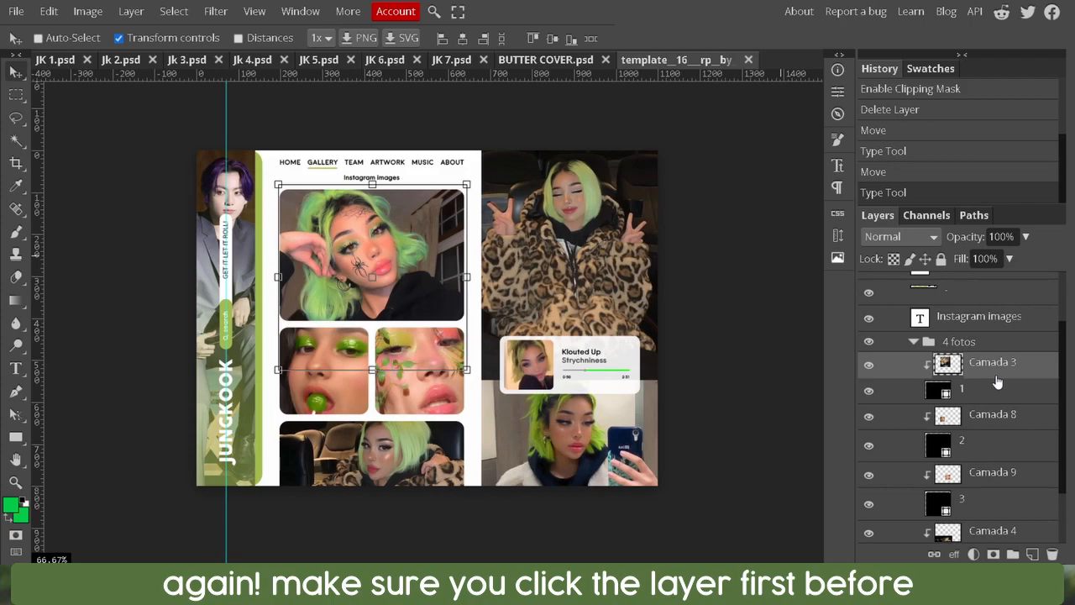
{"action": "left_click", "coordinate": [40, 61]}
{"action": "left_click", "coordinate": [123, 67]}
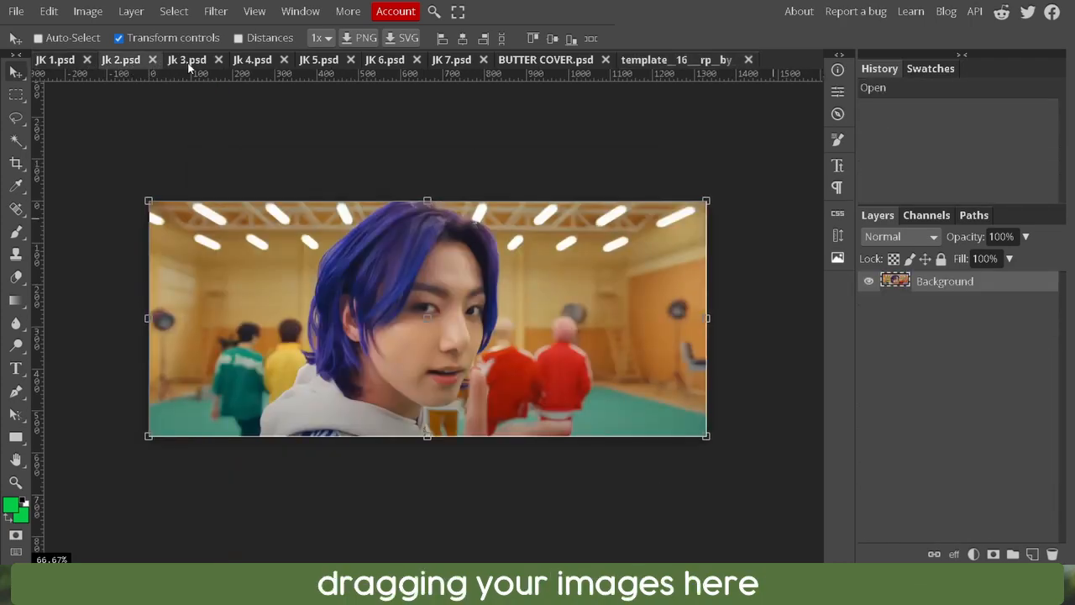
{"action": "left_click_drag", "start_coordinate": [983, 286], "coordinate": [658, 59]}
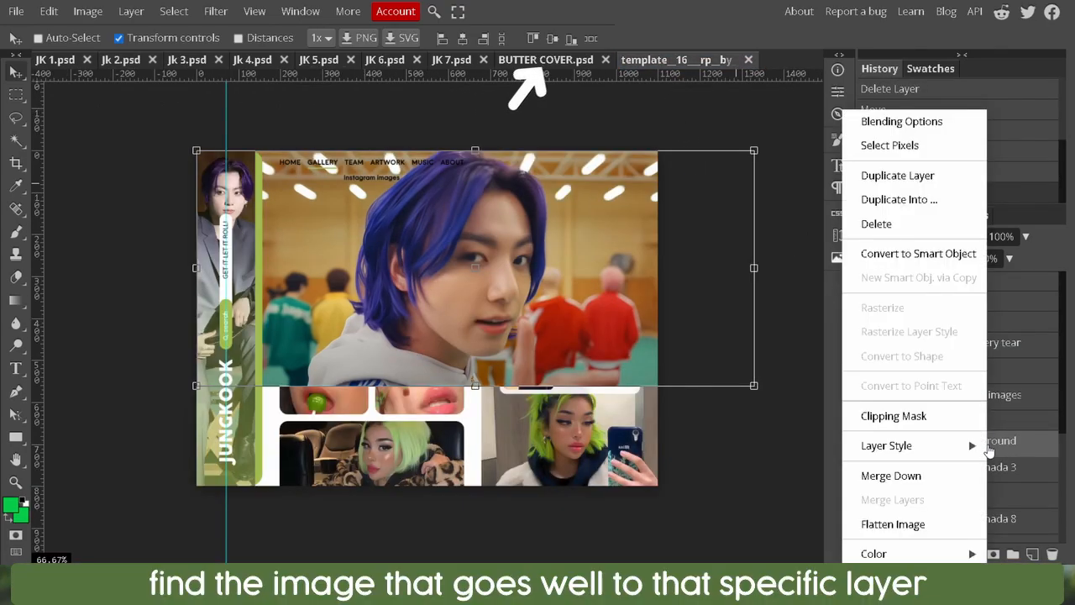
{"action": "right_click", "coordinate": [993, 441]}
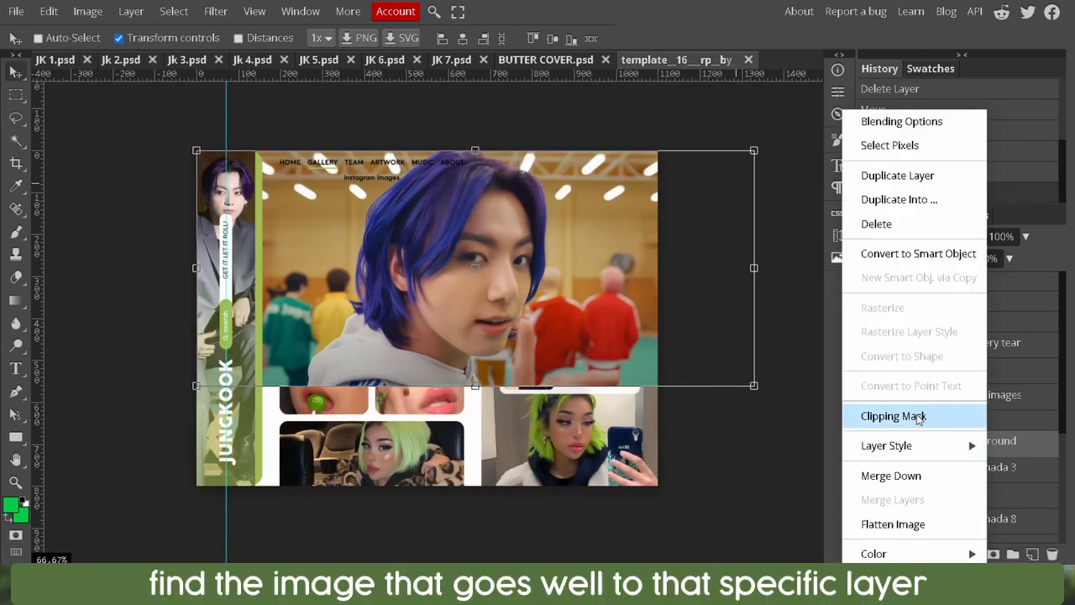
{"action": "left_click", "coordinate": [917, 417]}
{"action": "left_click", "coordinate": [991, 474]}
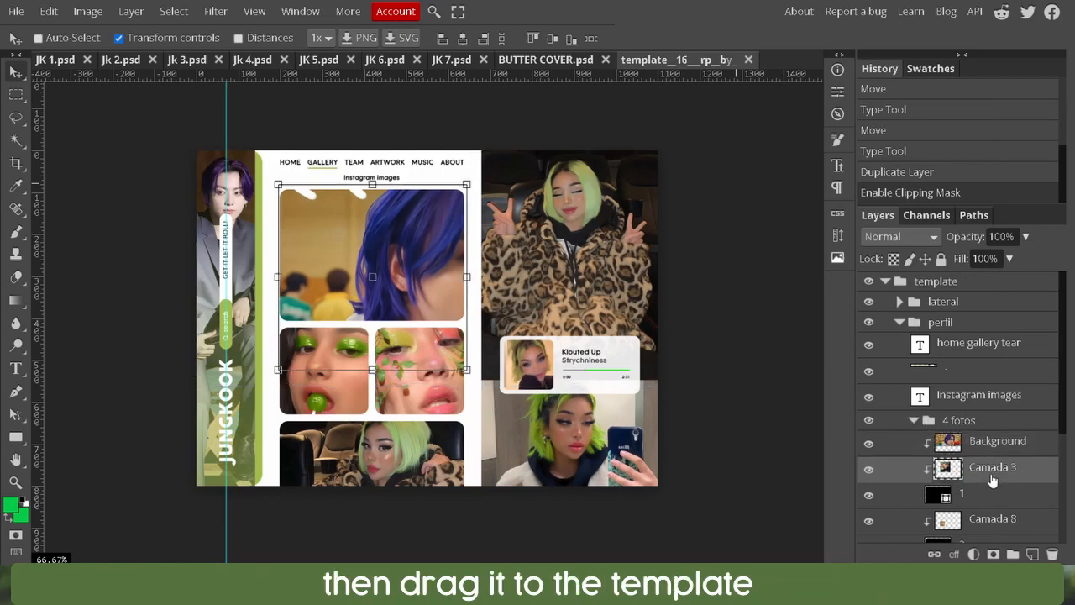
{"action": "left_click", "coordinate": [1051, 556]}
Step: Shrink and position the Jk 2 image so the face and shoulders fit inside the large upper gallery frame
{"action": "left_click", "coordinate": [1007, 447]}
{"action": "left_click_drag", "start_coordinate": [692, 371], "coordinate": [395, 374]}
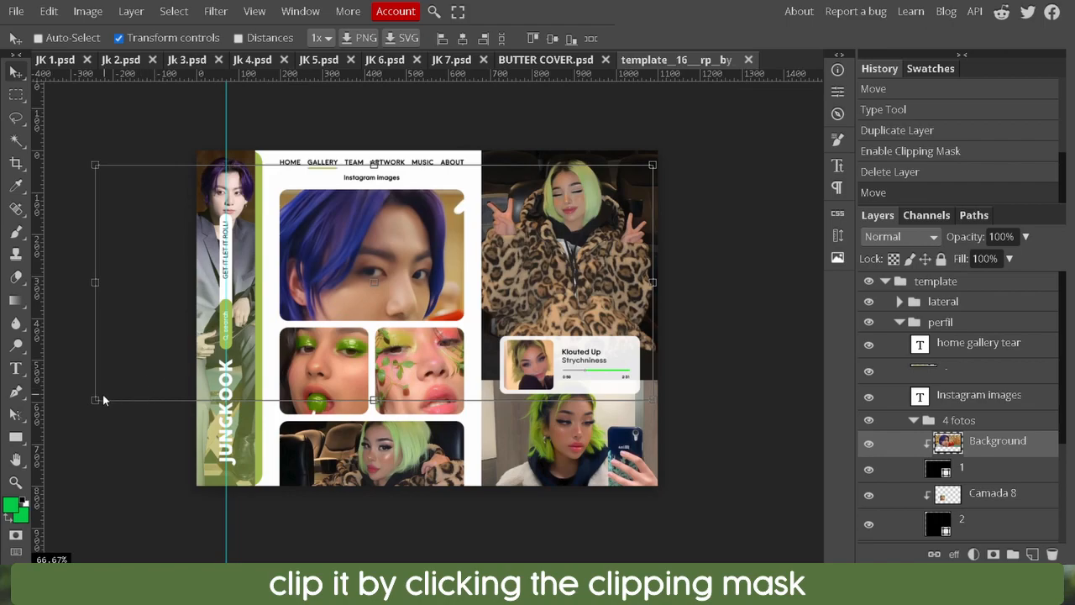
{"action": "left_click_drag", "start_coordinate": [95, 400], "coordinate": [346, 320]}
{"action": "left_click_drag", "start_coordinate": [468, 279], "coordinate": [348, 286]}
{"action": "left_click_drag", "start_coordinate": [381, 325], "coordinate": [380, 307]}
{"action": "left_click_drag", "start_coordinate": [228, 306], "coordinate": [196, 319]}
{"action": "left_click_drag", "start_coordinate": [534, 319], "coordinate": [551, 328]}
{"action": "left_click_drag", "start_coordinate": [468, 281], "coordinate": [482, 289]}
{"action": "key", "text": "ctrl+plus"}
{"action": "left_click_drag", "start_coordinate": [367, 343], "coordinate": [367, 325]}
{"action": "left_click_drag", "start_coordinate": [455, 258], "coordinate": [454, 267]}
{"action": "key", "text": "Return"}
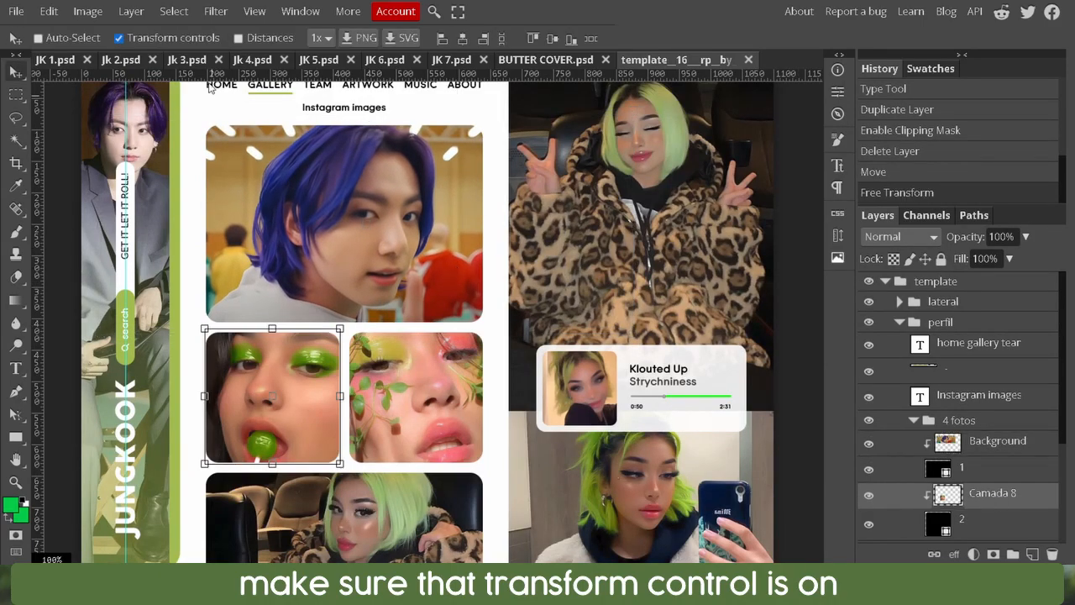
Step: Replace the Camada 8 picture with the Jk 3 image, clipped to shape 2 in the left small gallery frame
{"action": "left_click", "coordinate": [186, 60]}
{"action": "left_click_drag", "start_coordinate": [602, 87], "coordinate": [621, 252]}
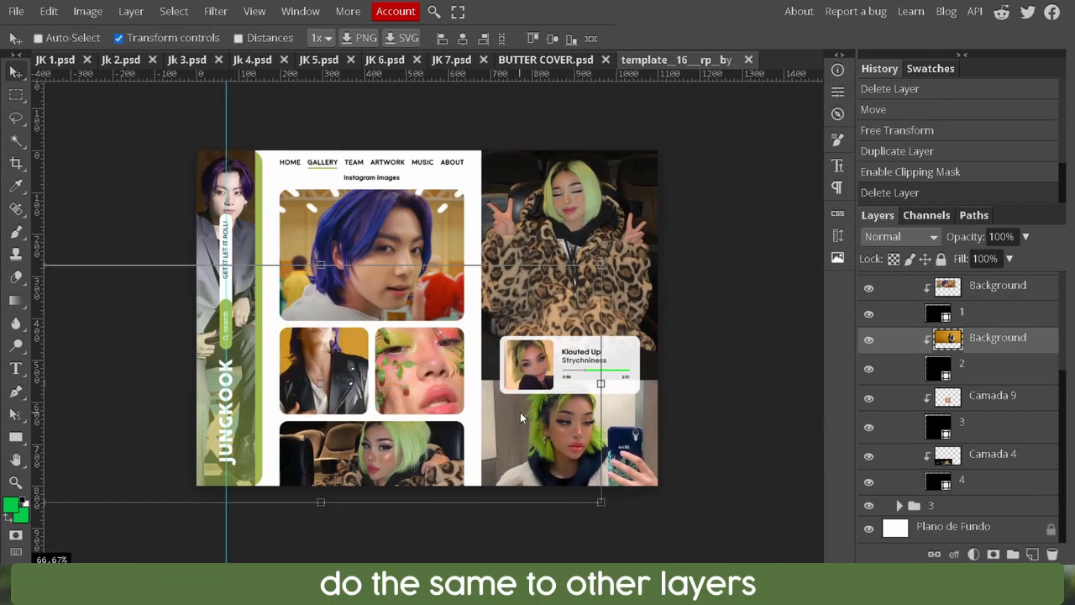
{"action": "left_click_drag", "start_coordinate": [520, 411], "coordinate": [520, 414]}
Step: Scale the Jk 3 image to about 45.47% width and 42.58% height and center the figure in its small frame
{"action": "left_click_drag", "start_coordinate": [601, 504], "coordinate": [190, 443]}
{"action": "left_click_drag", "start_coordinate": [159, 403], "coordinate": [364, 426]}
{"action": "left_click_drag", "start_coordinate": [318, 464], "coordinate": [318, 382]}
{"action": "left_click_drag", "start_coordinate": [351, 354], "coordinate": [348, 387]}
{"action": "left_click_drag", "start_coordinate": [388, 322], "coordinate": [495, 314]}
{"action": "left_click_drag", "start_coordinate": [470, 336], "coordinate": [426, 336]}
{"action": "key", "text": "ctrl+plus"}
{"action": "scroll", "coordinate": [369, 374], "scroll_direction": "left", "scroll_amount": 1}
{"action": "key", "text": "ctrl+plus"}
{"action": "key", "text": "ctrl+minus"}
{"action": "key", "text": "ctrl+minus"}
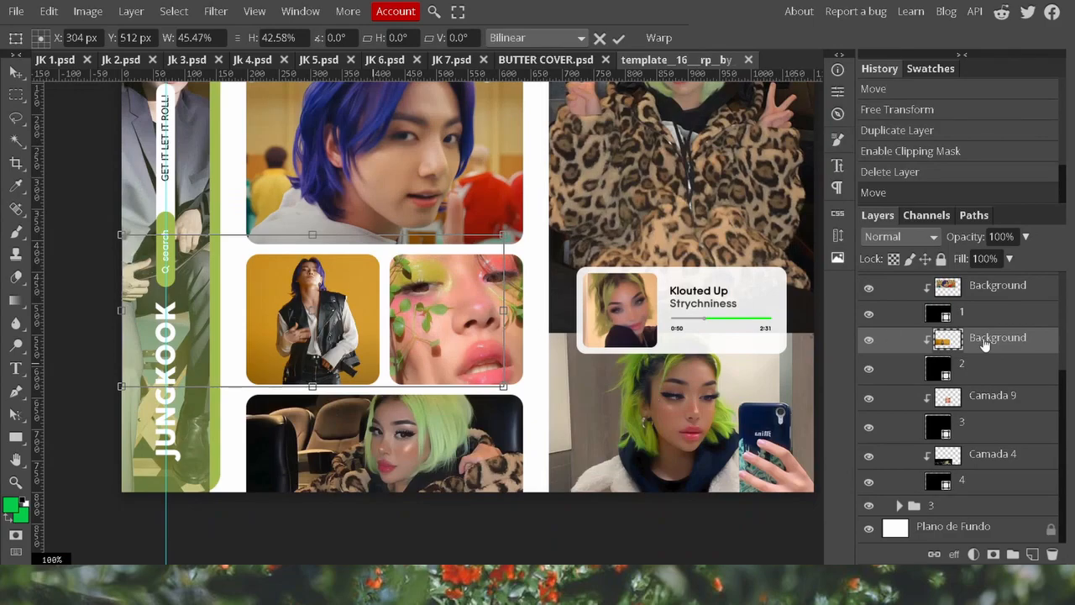
{"action": "key", "text": "Return"}
Step: Replace the Camada 9 picture with the Jk 4 image, clipped to shape 3 in the right small gallery frame
{"action": "left_click", "coordinate": [250, 60]}
{"action": "left_click", "coordinate": [249, 61]}
{"action": "left_click_drag", "start_coordinate": [428, 294], "coordinate": [666, 62]}
{"action": "scroll", "coordinate": [998, 468], "scroll_direction": "down", "scroll_amount": 5}
{"action": "right_click", "coordinate": [983, 397]}
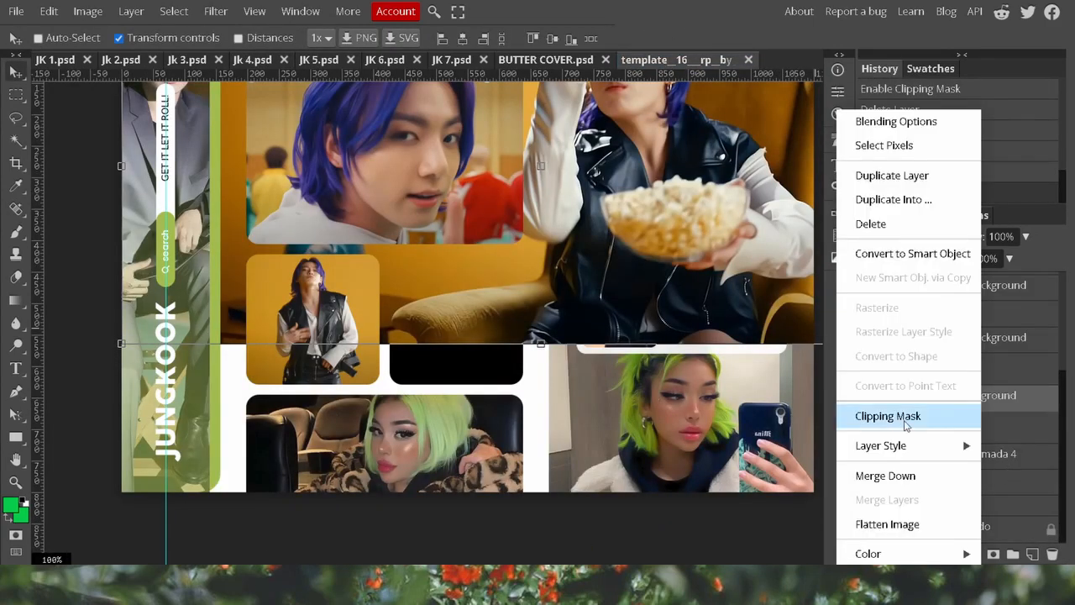
{"action": "left_click", "coordinate": [895, 416]}
Step: Shrink and position the Jk 4 image so the person with the popcorn bowl fills the right small frame
{"action": "left_click_drag", "start_coordinate": [485, 305], "coordinate": [301, 236]}
{"action": "key", "text": "ctrl+minus"}
{"action": "left_click_drag", "start_coordinate": [635, 226], "coordinate": [386, 351]}
{"action": "left_click_drag", "start_coordinate": [295, 370], "coordinate": [451, 343]}
{"action": "key", "text": "ctrl+plus"}
{"action": "key", "text": "ctrl+plus"}
{"action": "scroll", "coordinate": [281, 464], "scroll_direction": "down", "scroll_amount": 2}
{"action": "left_click_drag", "start_coordinate": [771, 507], "coordinate": [617, 441]}
{"action": "left_click_drag", "start_coordinate": [487, 345], "coordinate": [545, 358]}
{"action": "left_click_drag", "start_coordinate": [670, 464], "coordinate": [644, 457]}
{"action": "key", "text": "Return"}
Step: Replace the Camada 4 picture with the JK 5 image, clipped to shape 4 in the wide lower gallery frame
{"action": "left_click", "coordinate": [991, 454]}
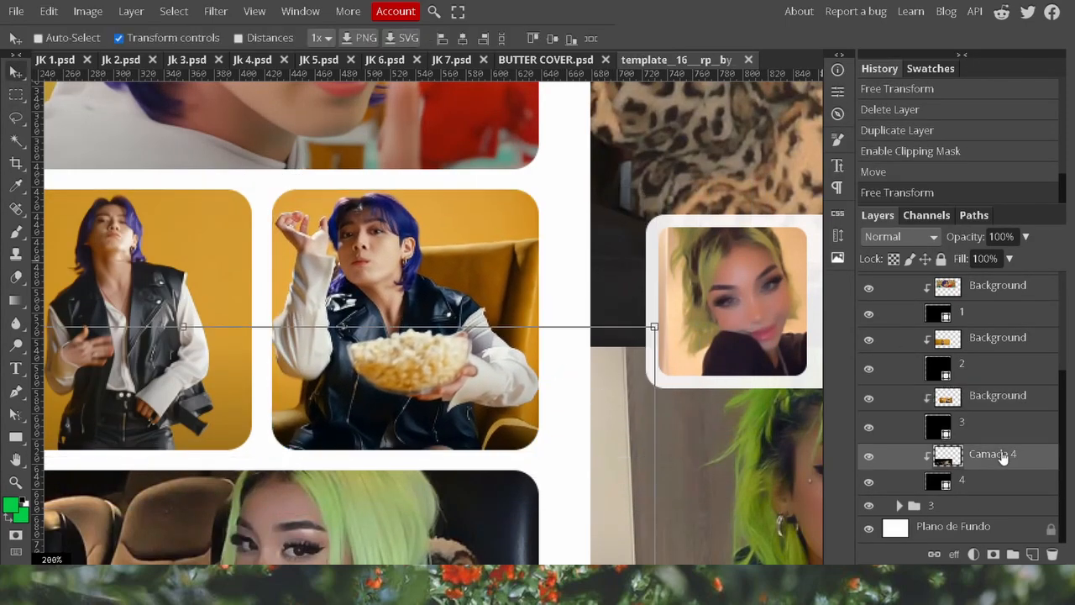
{"action": "left_click", "coordinate": [318, 59]}
{"action": "left_click_drag", "start_coordinate": [890, 286], "coordinate": [676, 60]}
{"action": "right_click", "coordinate": [995, 454]}
{"action": "left_click", "coordinate": [892, 415]}
{"action": "left_click", "coordinate": [1052, 555]}
Step: Scale the JK 5 image to about 23.65% width and 18.76% height and position the face inside the wide lower frame
{"action": "scroll", "coordinate": [639, 379], "scroll_direction": "down", "scroll_amount": 5}
{"action": "key", "text": "ctrl+t"}
{"action": "scroll", "coordinate": [489, 252], "scroll_direction": "up", "scroll_amount": 5}
{"action": "scroll", "coordinate": [442, 403], "scroll_direction": "up", "scroll_amount": 3}
{"action": "mouse_move", "coordinate": [441, 404]}
{"action": "left_mouse_down"}
{"action": "mouse_move", "coordinate": [652, 492]}
{"action": "mouse_move", "coordinate": [436, 475]}
{"action": "mouse_move", "coordinate": [364, 521]}
{"action": "mouse_move", "coordinate": [445, 422]}
{"action": "left_mouse_up"}
{"action": "left_click_drag", "start_coordinate": [366, 457], "coordinate": [366, 470]}
{"action": "left_click_drag", "start_coordinate": [408, 436], "coordinate": [411, 431]}
{"action": "left_click_drag", "start_coordinate": [482, 463], "coordinate": [455, 416]}
{"action": "left_click_drag", "start_coordinate": [411, 391], "coordinate": [428, 402]}
{"action": "key", "text": "ctrl+plus"}
{"action": "left_click_drag", "start_coordinate": [346, 485], "coordinate": [346, 497]}
{"action": "left_click_drag", "start_coordinate": [393, 441], "coordinate": [398, 426]}
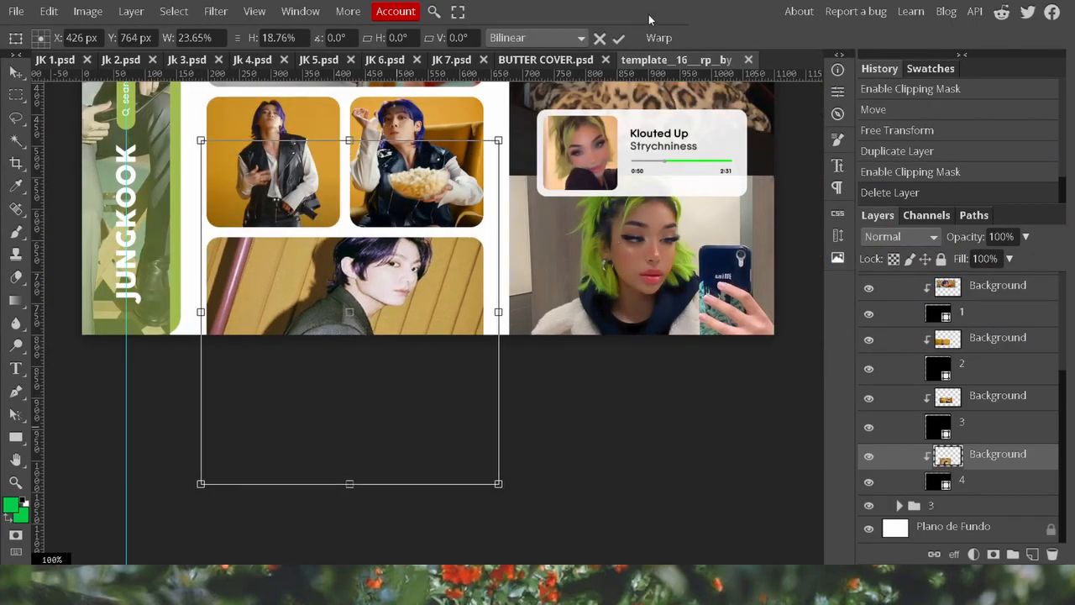
{"action": "left_click", "coordinate": [619, 38]}
Step: Check the replaced gallery pictures, then collapse the 4 fotos and perfil folders
{"action": "left_click", "coordinate": [1004, 398]}
{"action": "left_click", "coordinate": [1005, 456]}
{"action": "left_click", "coordinate": [969, 527]}
{"action": "scroll", "coordinate": [746, 494], "scroll_direction": "up", "scroll_amount": 3}
{"action": "scroll", "coordinate": [746, 495], "scroll_direction": "down", "scroll_amount": 3}
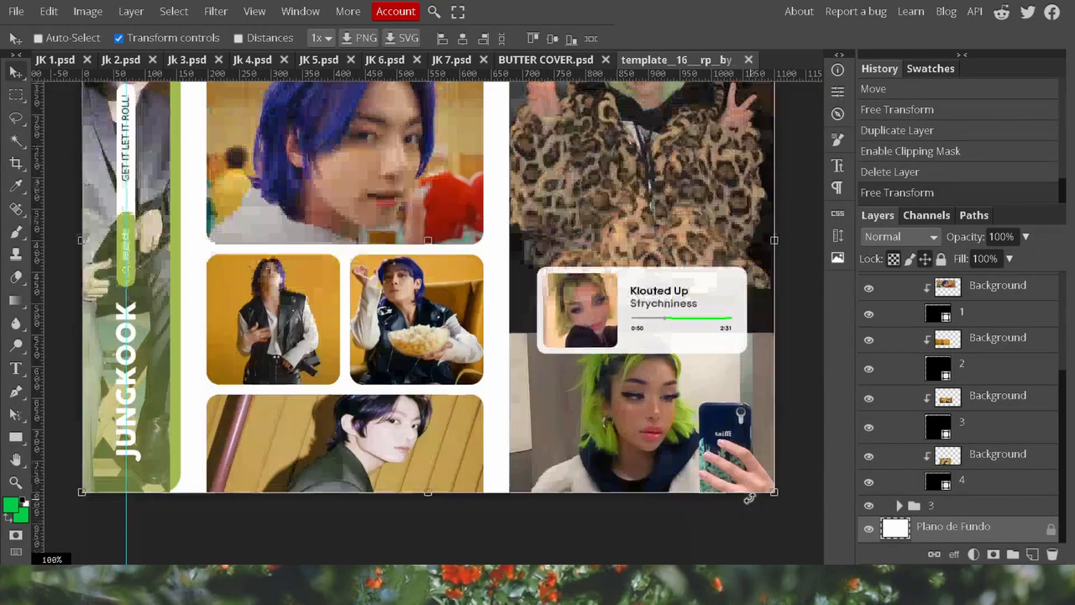
{"action": "scroll", "coordinate": [930, 372], "scroll_direction": "up", "scroll_amount": 5}
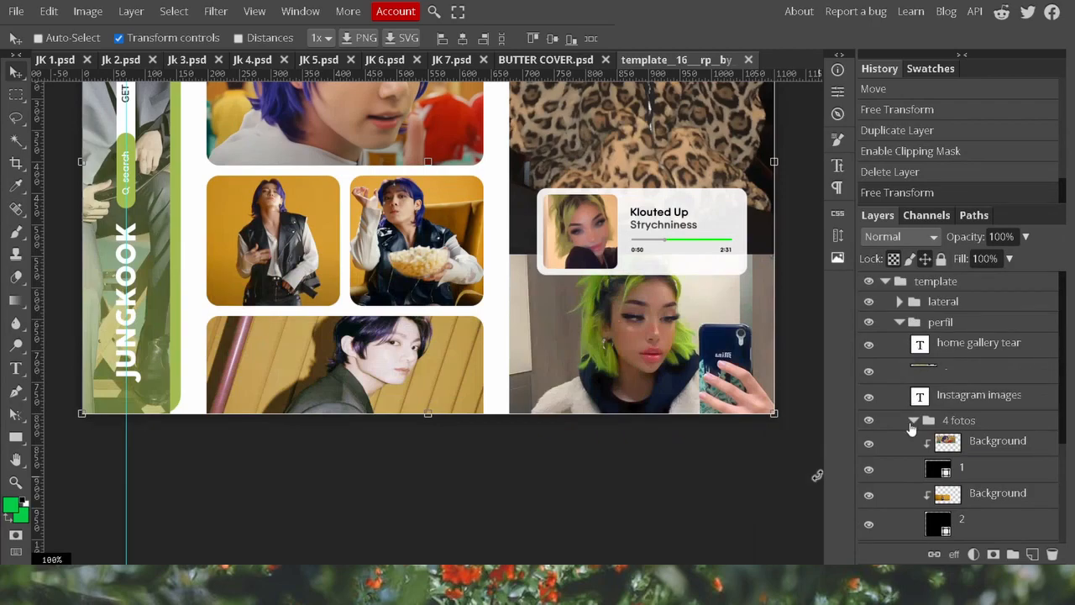
{"action": "left_click", "coordinate": [913, 421]}
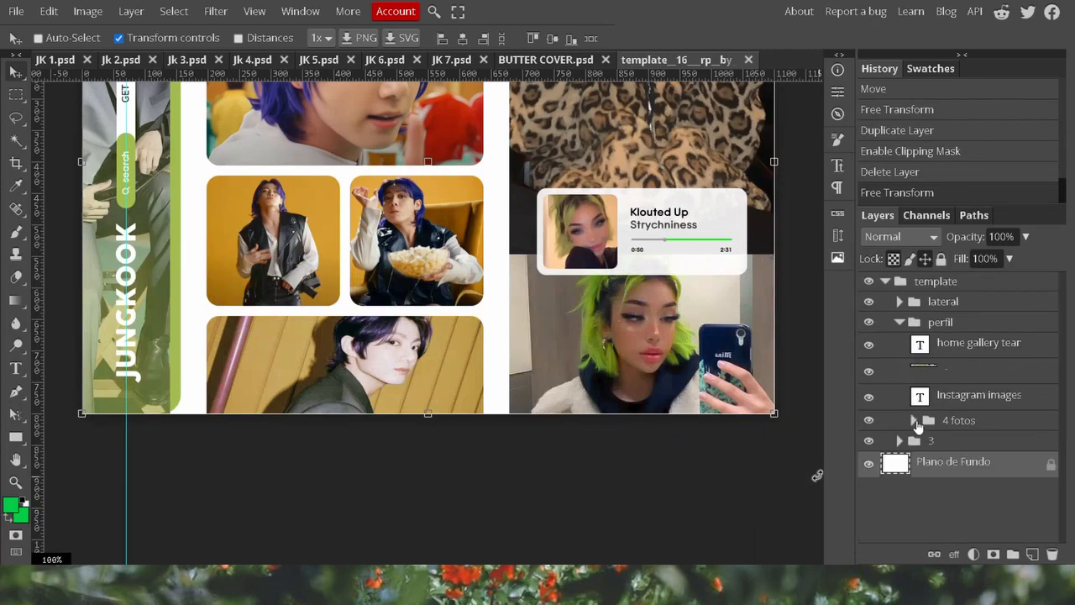
{"action": "left_click", "coordinate": [901, 324]}
{"action": "scroll", "coordinate": [739, 454], "scroll_direction": "up", "scroll_amount": 2}
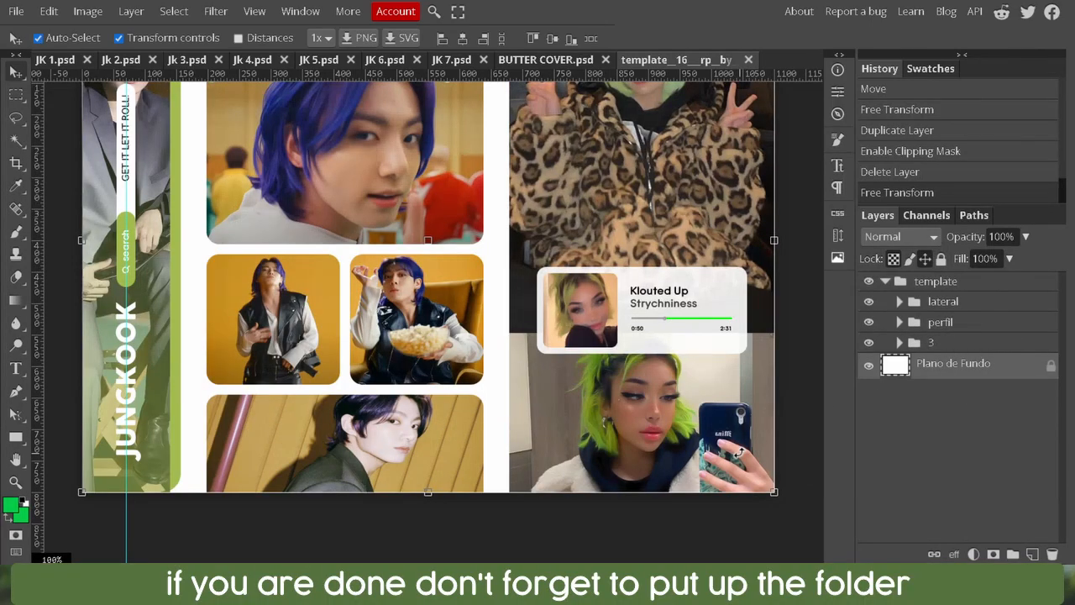
{"action": "scroll", "coordinate": [739, 453], "scroll_direction": "down", "scroll_amount": 1}
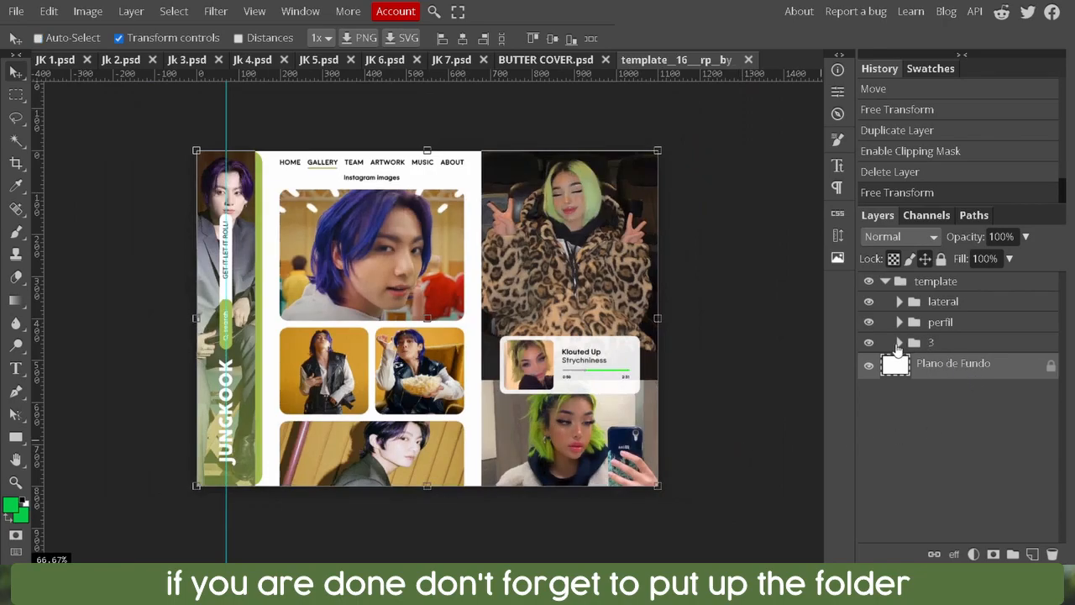
Step: Expand folder 3 and make its hidden degradê layer visible
{"action": "left_click", "coordinate": [900, 343]}
{"action": "left_click", "coordinate": [977, 389]}
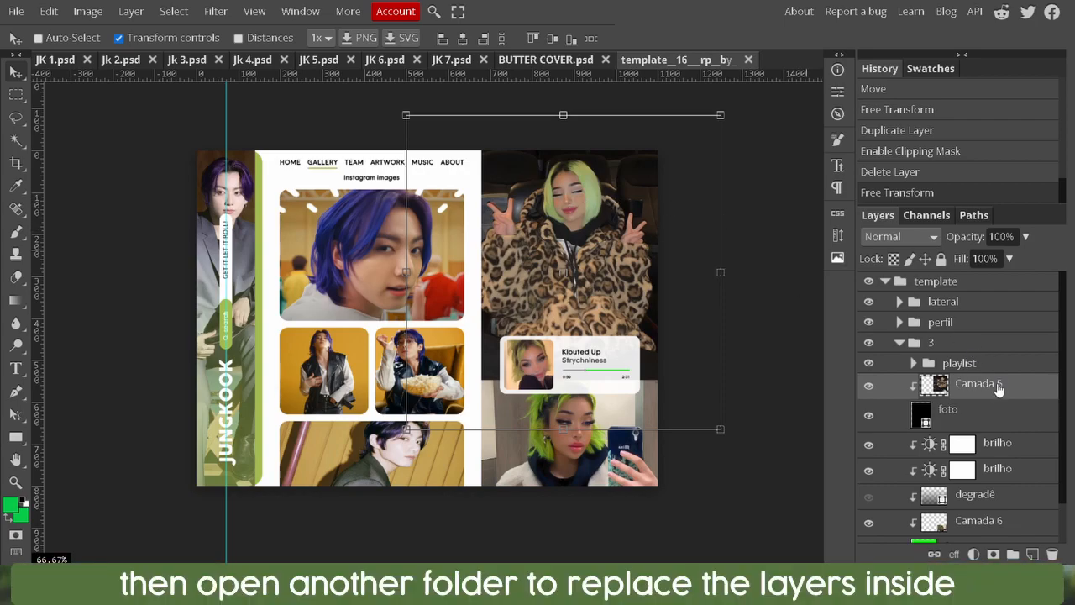
{"action": "scroll", "coordinate": [1007, 403], "scroll_direction": "down", "scroll_amount": 1}
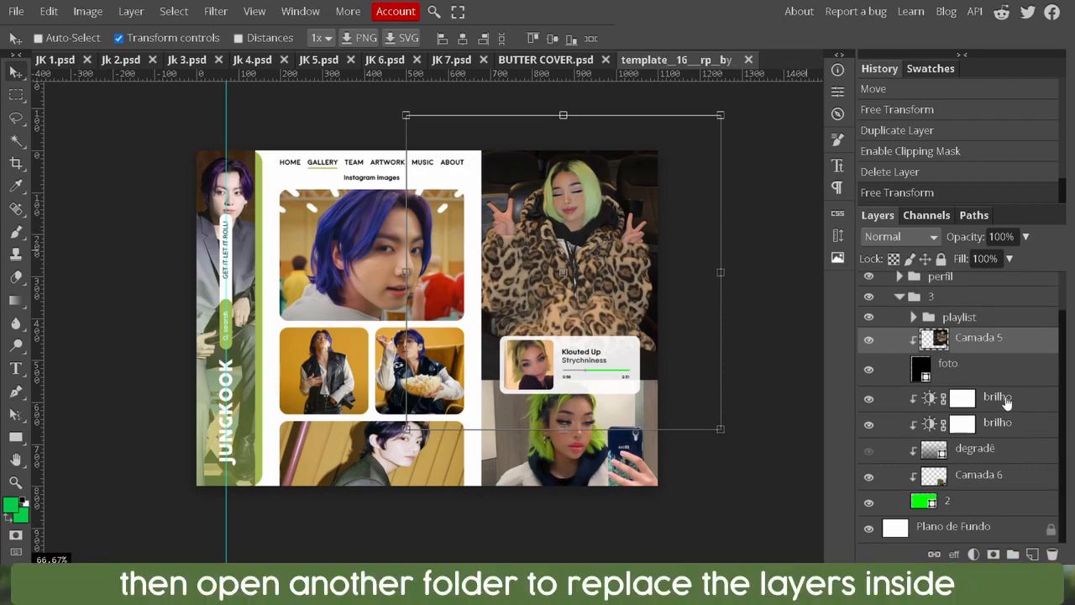
{"action": "left_click", "coordinate": [992, 455]}
{"action": "left_click", "coordinate": [867, 451]}
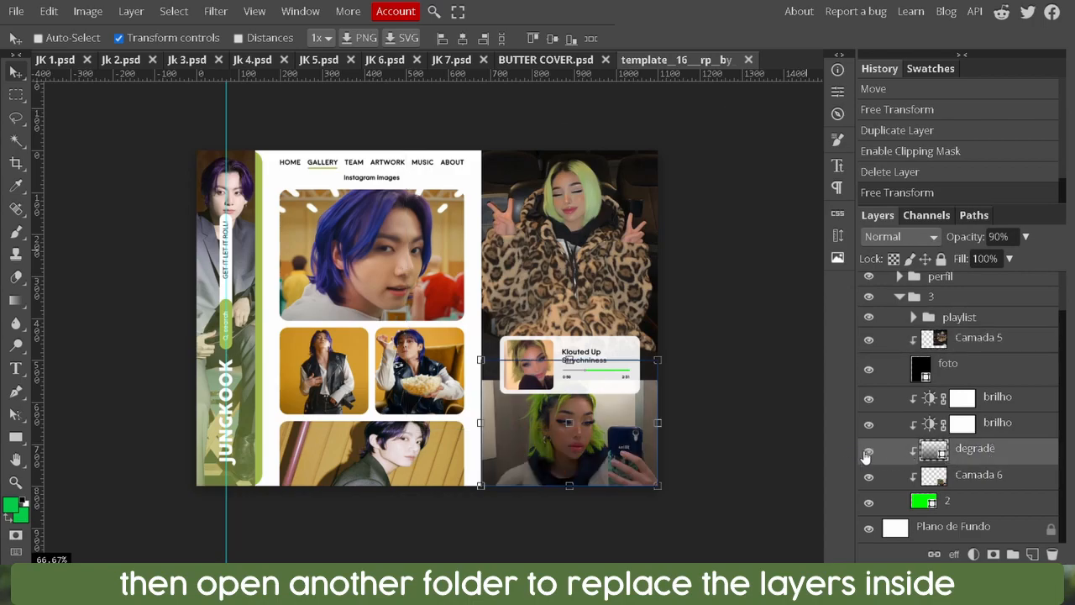
Step: Delete the Camada 6 picture and the green shape layer 2 beneath it from folder 3
{"action": "left_click", "coordinate": [1018, 479]}
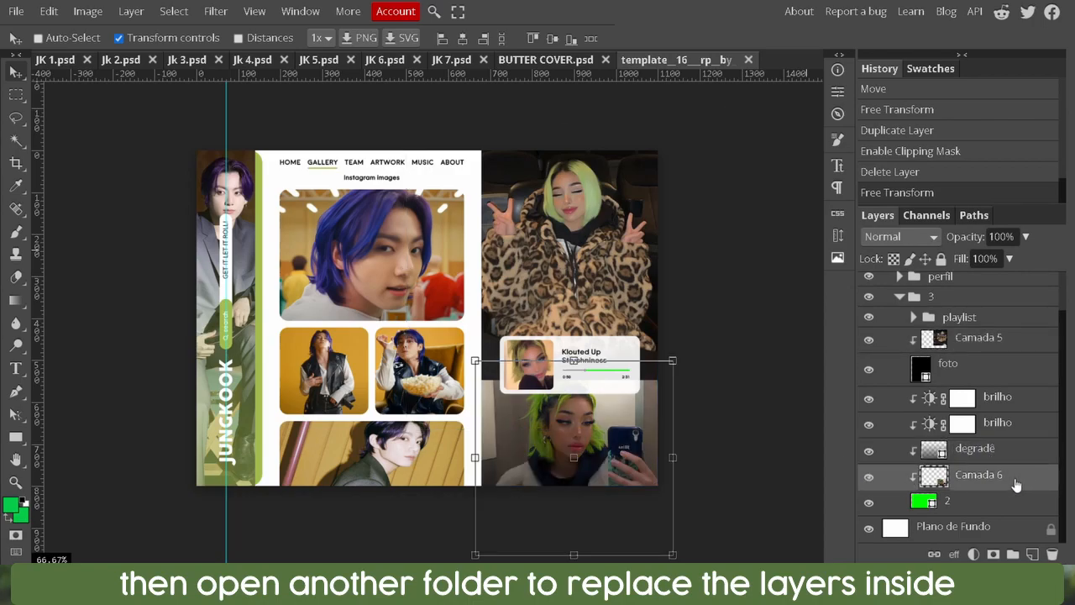
{"action": "left_click", "coordinate": [1051, 554]}
{"action": "left_click", "coordinate": [1052, 554]}
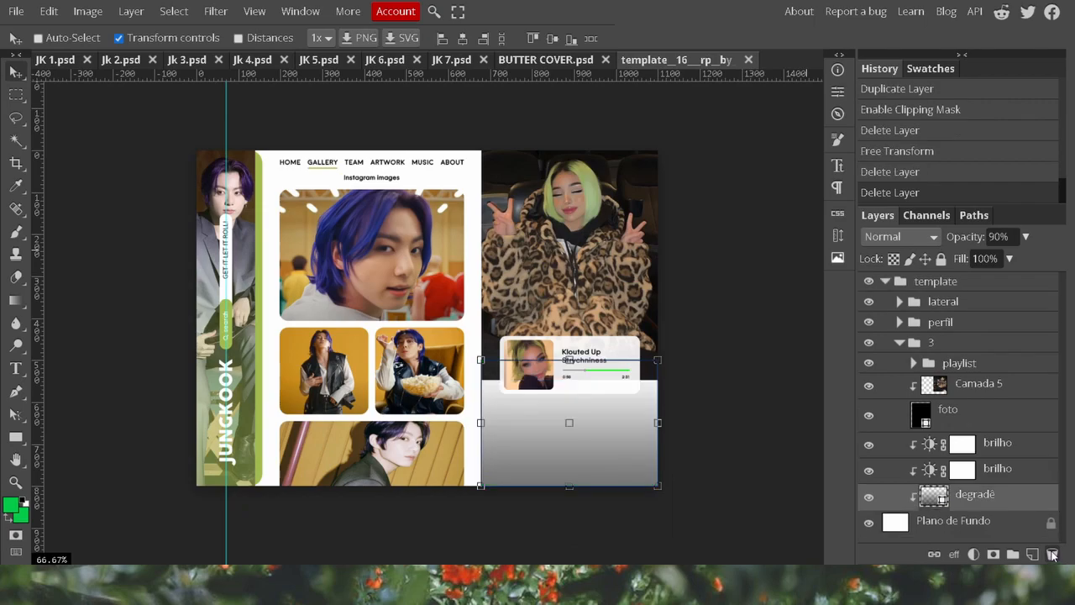
Step: Stretch the foto frame in folder 3 to about 150.64% height past the canvas bottom and widen it slightly toward the gallery
{"action": "left_click", "coordinate": [1016, 425]}
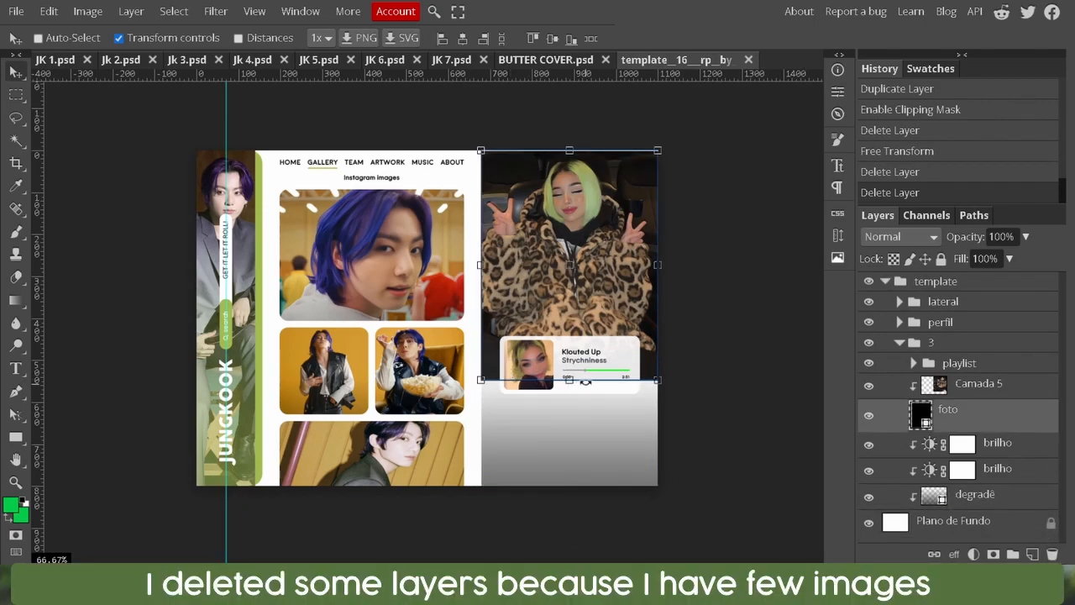
{"action": "left_click_drag", "start_coordinate": [570, 380], "coordinate": [568, 496]}
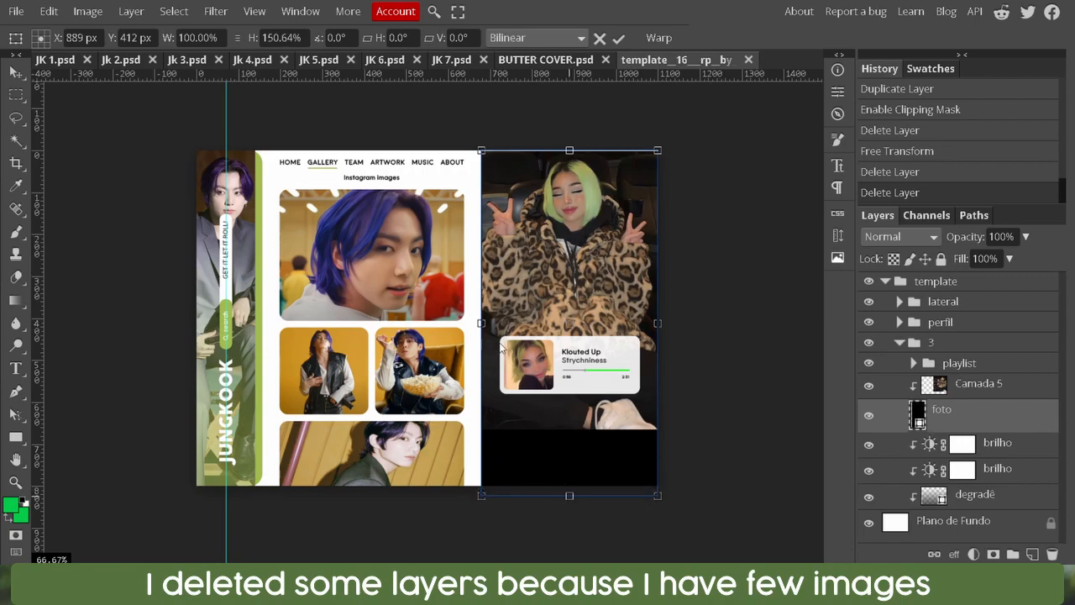
{"action": "left_click_drag", "start_coordinate": [482, 323], "coordinate": [481, 324]}
{"action": "key", "text": "Return"}
Step: Replace the Camada 5 picture with the JK 1 image, clipping it to the foto frame and deleting Camada 5
{"action": "left_click", "coordinate": [979, 384]}
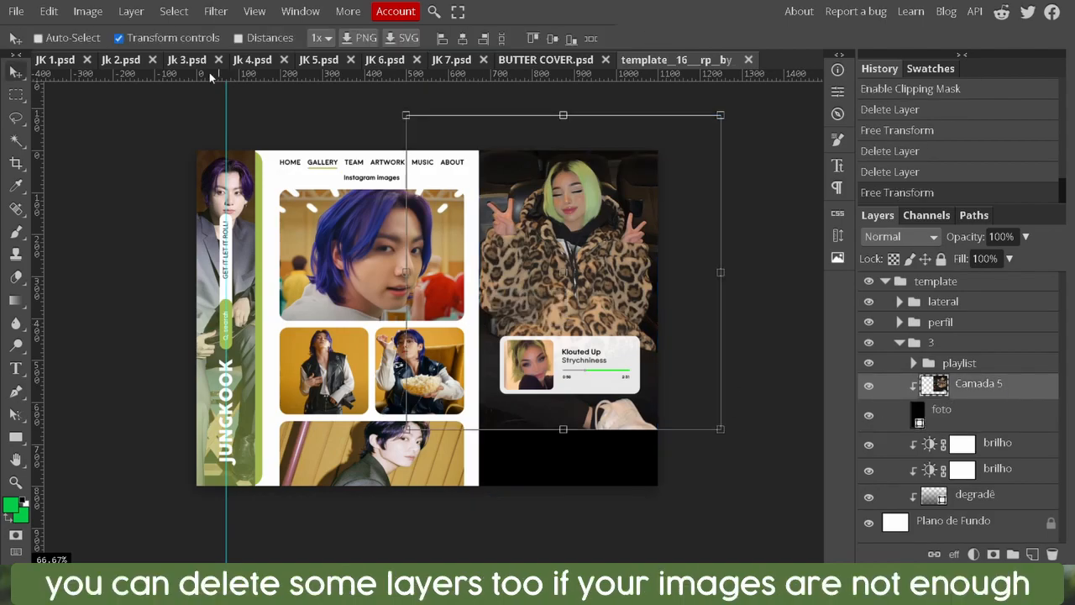
{"action": "left_click", "coordinate": [188, 60]}
{"action": "left_click", "coordinate": [122, 61]}
{"action": "left_click", "coordinate": [55, 61]}
{"action": "left_click_drag", "start_coordinate": [449, 265], "coordinate": [672, 65]}
{"action": "left_click_drag", "start_coordinate": [672, 270], "coordinate": [742, 289]}
{"action": "right_click", "coordinate": [982, 365]}
{"action": "left_click", "coordinate": [891, 285]}
{"action": "left_click", "coordinate": [978, 391]}
{"action": "key", "text": "Delete"}
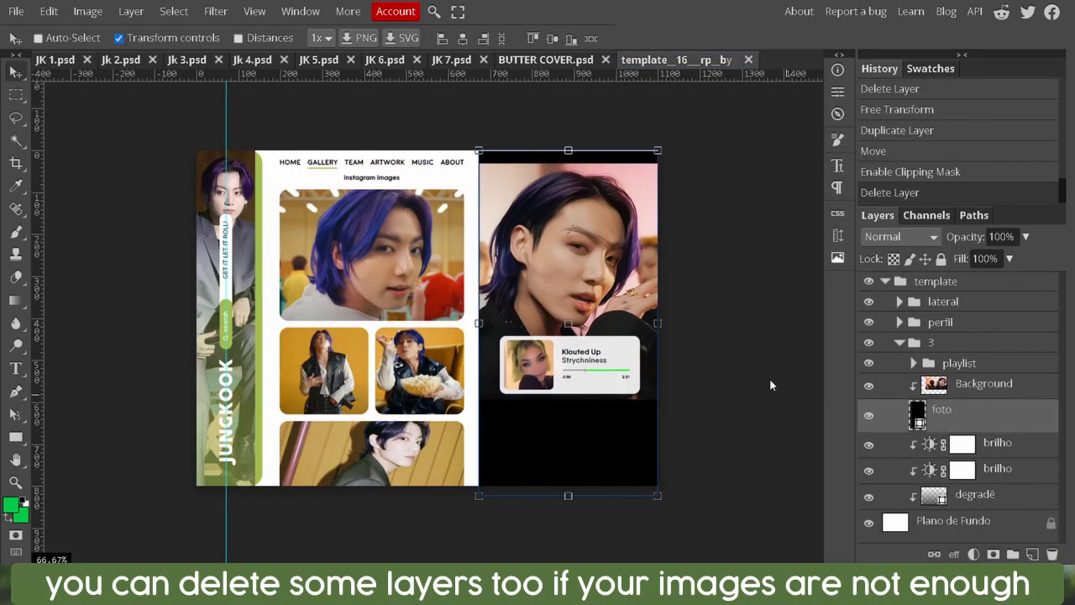
Step: Enlarge the JK 1 image and position the face so the picture fills the whole tall frame in folder 3
{"action": "left_click", "coordinate": [979, 384]}
{"action": "left_click_drag", "start_coordinate": [638, 277], "coordinate": [641, 264]}
{"action": "left_click_drag", "start_coordinate": [275, 384], "coordinate": [22, 492]}
{"action": "left_click_drag", "start_coordinate": [428, 312], "coordinate": [532, 315]}
{"action": "left_click_drag", "start_coordinate": [127, 492], "coordinate": [161, 486]}
{"action": "left_click_drag", "start_coordinate": [774, 430], "coordinate": [763, 431]}
{"action": "key", "text": "Return"}
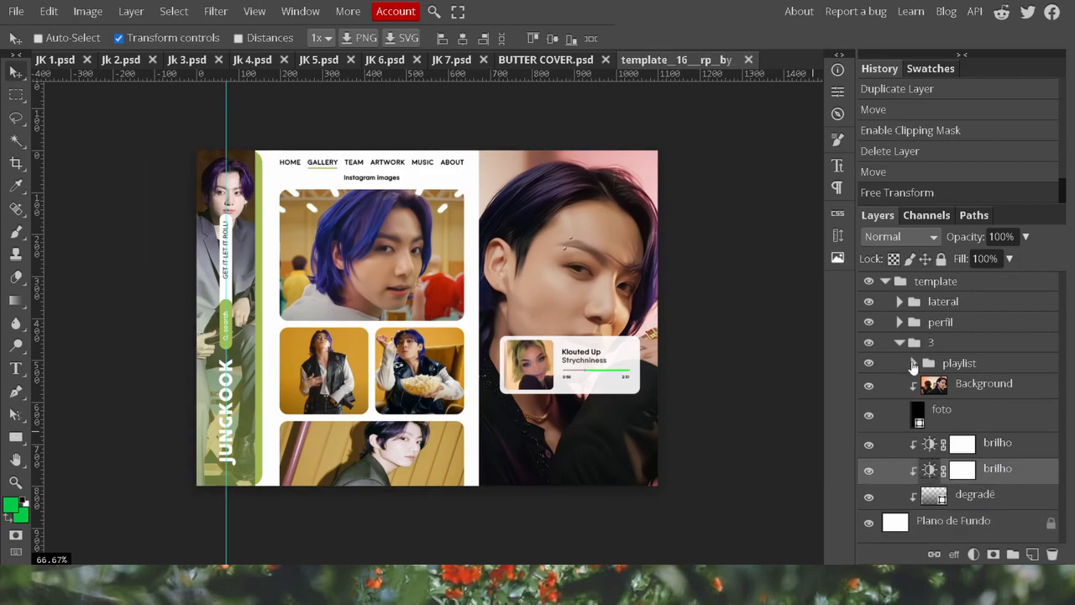
Step: Delete the music player's old cover picture and clip the BUTTER COVER image to the small foto square instead
{"action": "left_click", "coordinate": [528, 364], "text": "ctrl"}
{"action": "left_click", "coordinate": [1054, 556]}
{"action": "left_click", "coordinate": [550, 60]}
{"action": "left_click_drag", "start_coordinate": [445, 302], "coordinate": [672, 61]}
{"action": "right_click", "coordinate": [985, 405]}
{"action": "left_click", "coordinate": [891, 286]}
Step: Scale down the Butter cover and fit it inside the music player's rounded square
{"action": "left_click_drag", "start_coordinate": [328, 252], "coordinate": [562, 368]}
{"action": "left_click_drag", "start_coordinate": [628, 465], "coordinate": [552, 380]}
{"action": "scroll", "coordinate": [559, 377], "scroll_direction": "up", "scroll_amount": 2}
{"action": "left_click_drag", "start_coordinate": [461, 285], "coordinate": [501, 300]}
{"action": "left_click_drag", "start_coordinate": [571, 419], "coordinate": [496, 382]}
{"action": "key", "text": "Return"}
Step: Replace the music player's song title with "Butter" and its artist line with "BTS"
{"action": "key", "text": "t"}
{"action": "left_click", "coordinate": [517, 262]}
{"action": "key", "text": "ctrl+a"}
{"action": "type", "text": "Butter"}
{"action": "key", "text": "Down"}
{"action": "key", "text": "End"}
{"action": "key", "text": "BackSpace"}
{"action": "key", "text": "BackSpace"}
{"action": "key", "text": "BackSpace"}
{"action": "key", "text": "BackSpace"}
{"action": "key", "text": "BackSpace"}
{"action": "key", "text": "BackSpace"}
{"action": "key", "text": "BackSpace"}
{"action": "key", "text": "BackSpace"}
{"action": "key", "text": "BackSpace"}
{"action": "key", "text": "BackSpace"}
{"action": "key", "text": "BackSpace"}
{"action": "key", "text": "BackSpace"}
{"action": "type", "text": "BTS"}
Step: Change the end time in the music player's time text to 2:44
{"action": "scroll", "coordinate": [1000, 414], "scroll_direction": "down", "scroll_amount": 1}
{"action": "left_click", "coordinate": [1000, 415]}
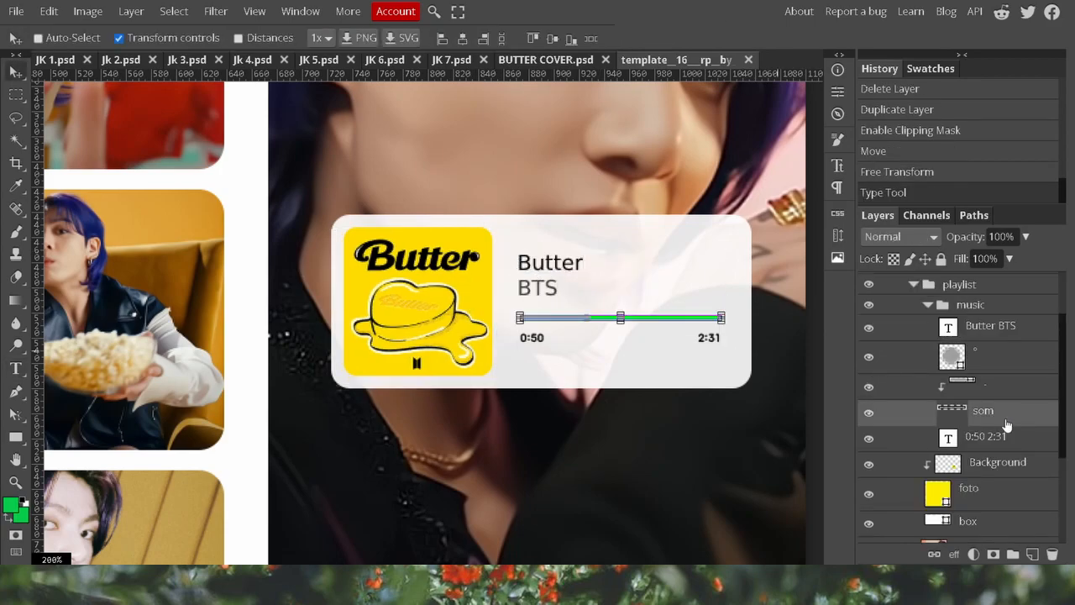
{"action": "double_click", "coordinate": [948, 437]}
{"action": "left_click_drag", "start_coordinate": [698, 338], "coordinate": [744, 341]}
{"action": "type", "text": "2:44"}
{"action": "left_click", "coordinate": [1010, 402]}
{"action": "left_click", "coordinate": [1020, 334]}
{"action": "left_click", "coordinate": [1020, 358]}
{"action": "left_click", "coordinate": [1029, 410]}
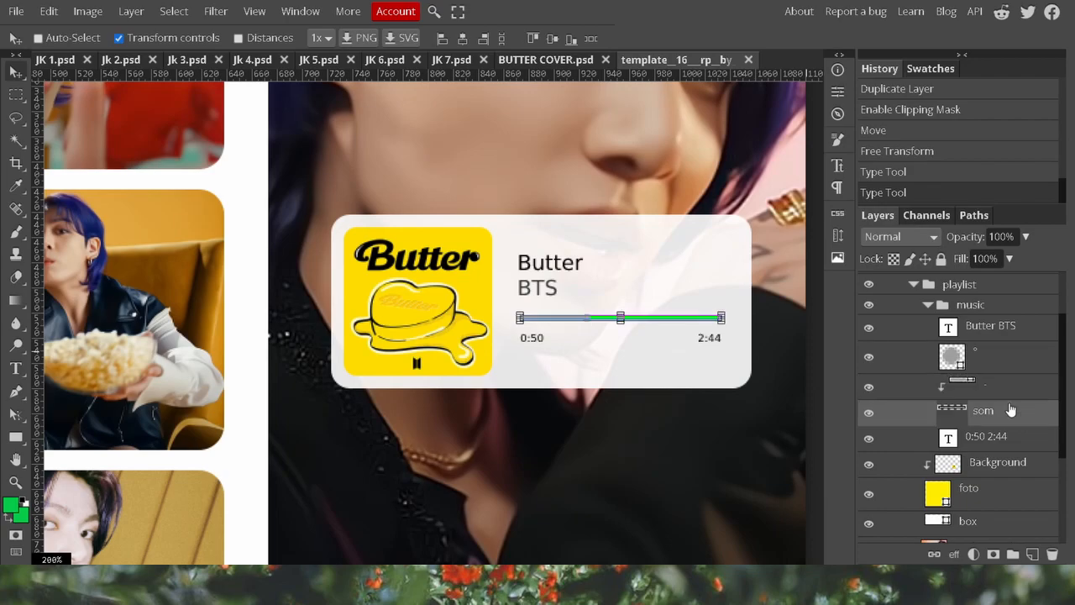
Step: Set the opacity of the music player's box layer to 50%
{"action": "scroll", "coordinate": [1029, 412], "scroll_direction": "down", "scroll_amount": 1}
{"action": "left_click", "coordinate": [1012, 443]}
{"action": "left_click", "coordinate": [1026, 237]}
{"action": "left_click_drag", "start_coordinate": [1023, 260], "coordinate": [996, 269]}
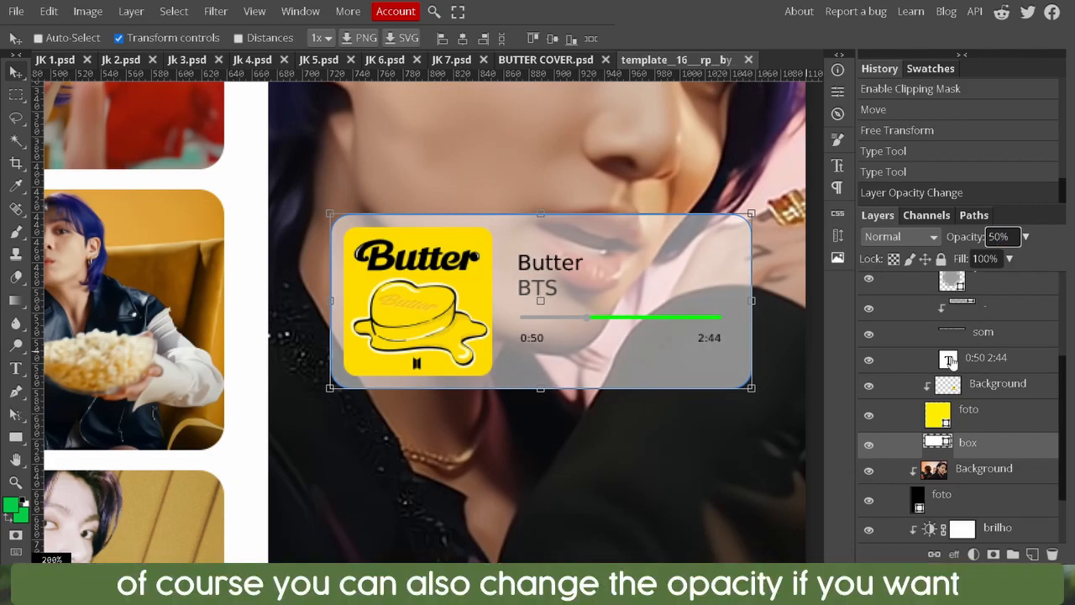
Step: Recolour the music player's box dark grey and its title and time texts white
{"action": "double_click", "coordinate": [933, 444]}
{"action": "left_click", "coordinate": [440, 320]}
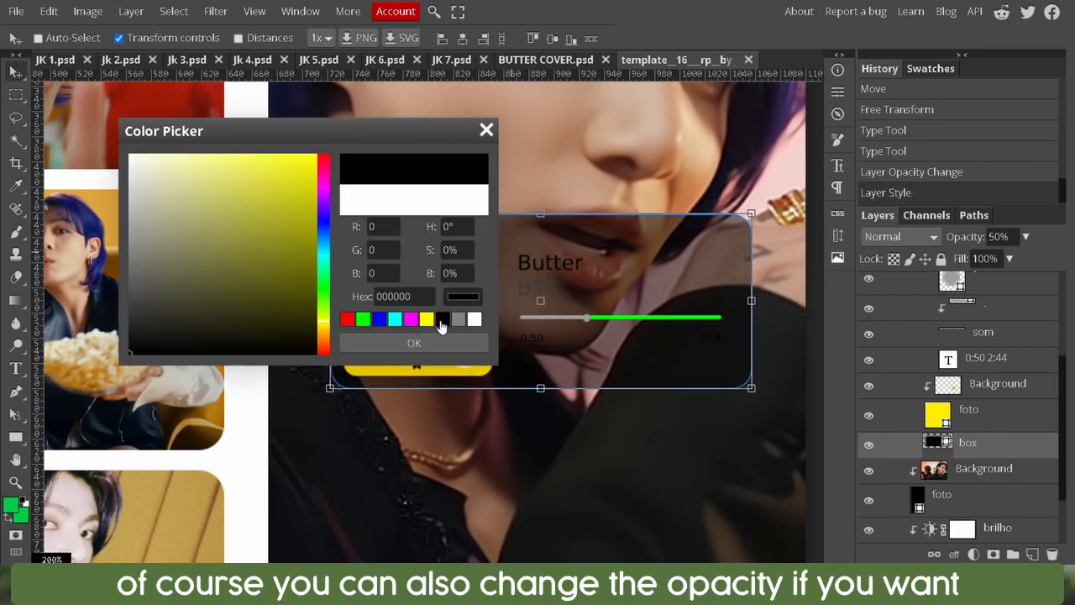
{"action": "left_click", "coordinate": [459, 319]}
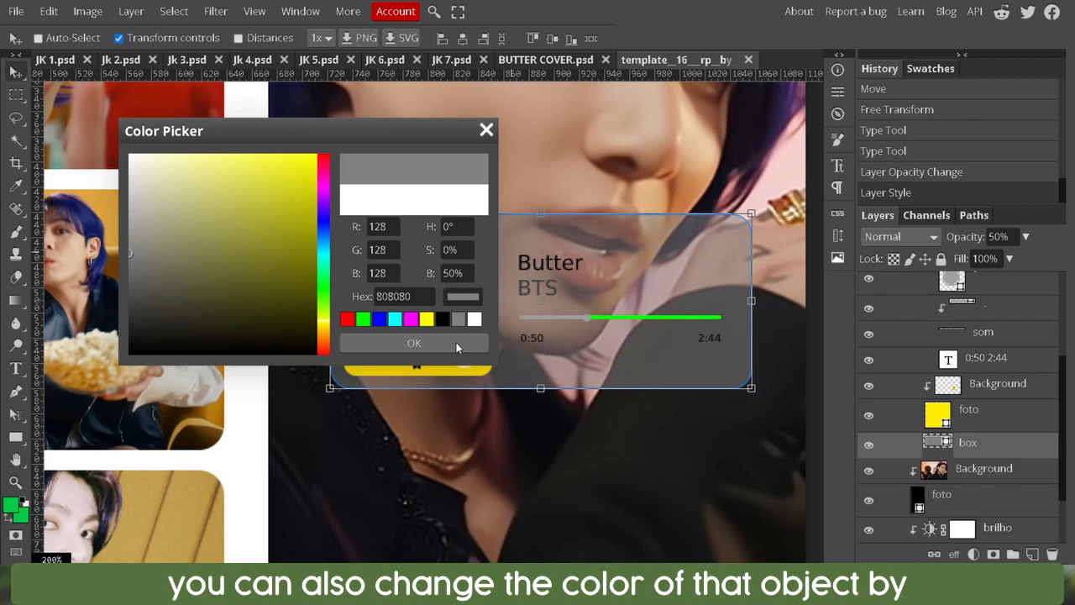
{"action": "left_click", "coordinate": [443, 319]}
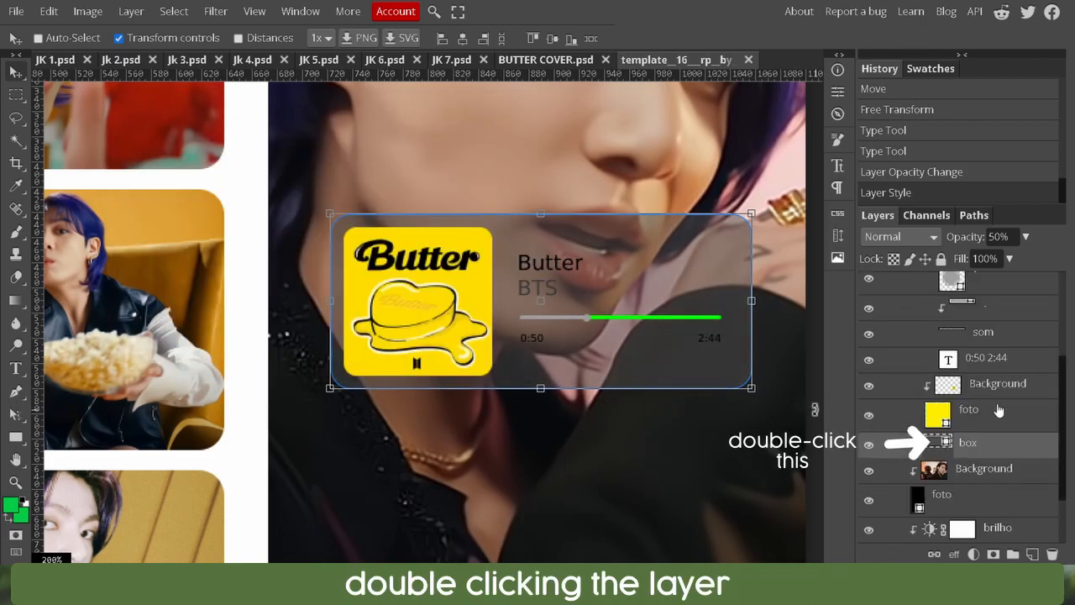
{"action": "double_click", "coordinate": [949, 361]}
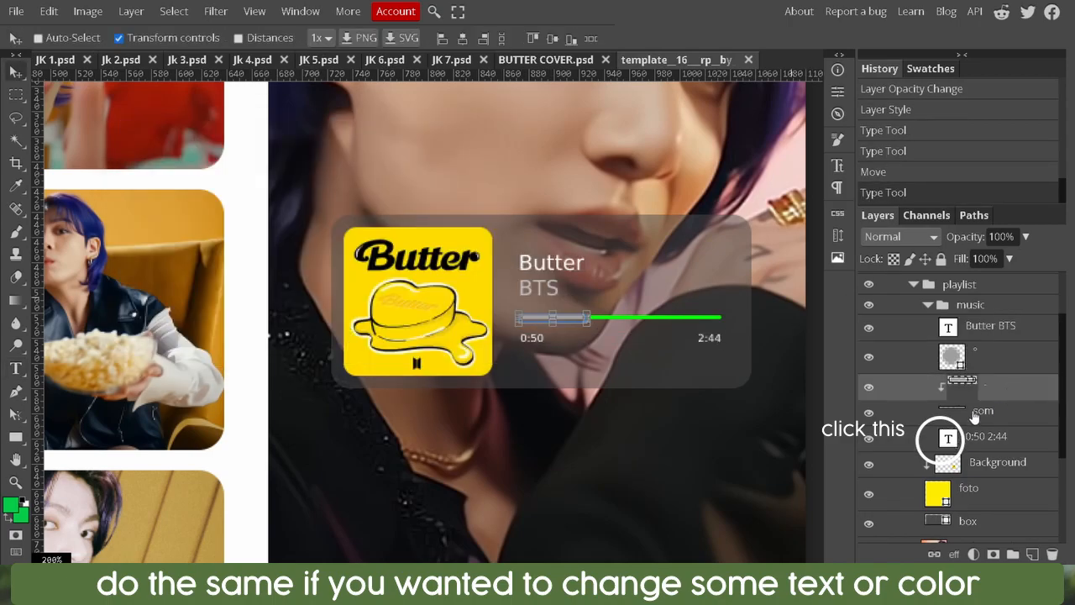
Step: Try the dark greys 5a5a5a and 2c2c2c on the music player's som progress track
{"action": "double_click", "coordinate": [951, 409]}
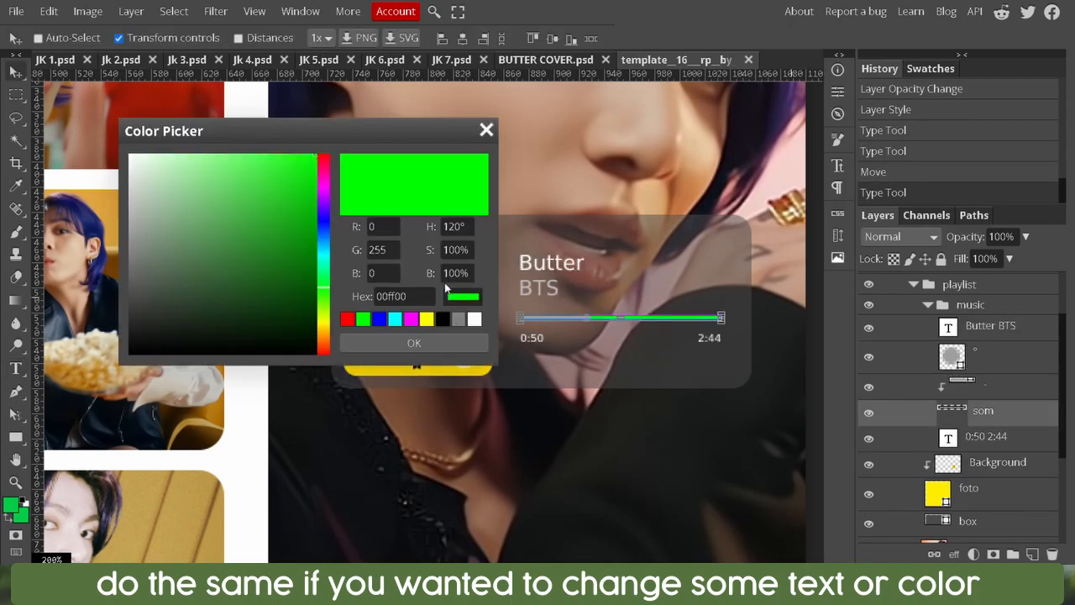
{"action": "left_click", "coordinate": [457, 318]}
{"action": "left_click_drag", "start_coordinate": [131, 225], "coordinate": [131, 302]}
{"action": "left_click", "coordinate": [415, 343]}
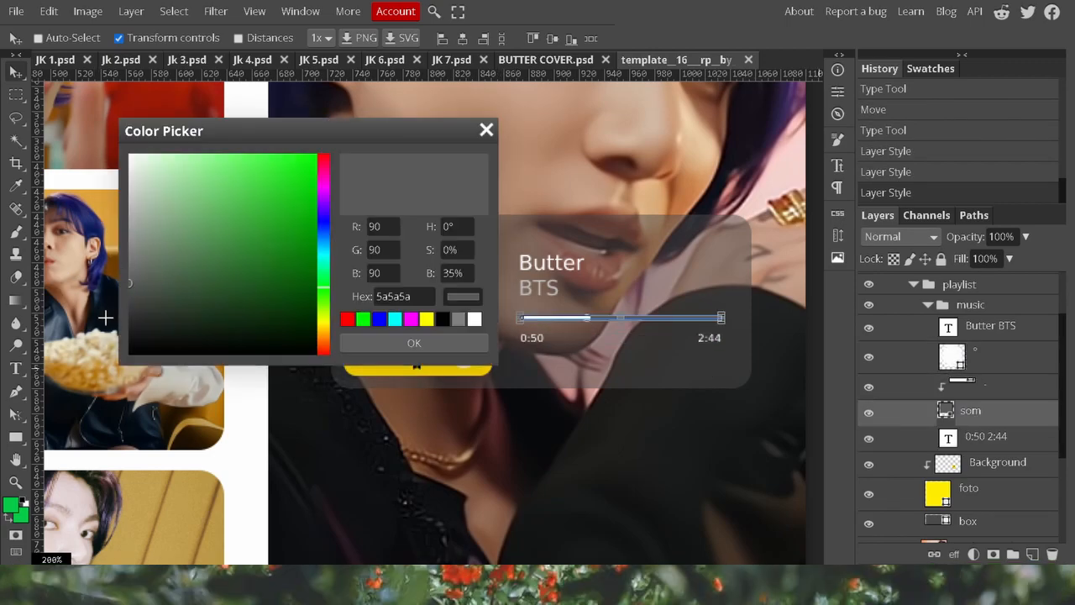
{"action": "left_click_drag", "start_coordinate": [133, 335], "coordinate": [126, 319]}
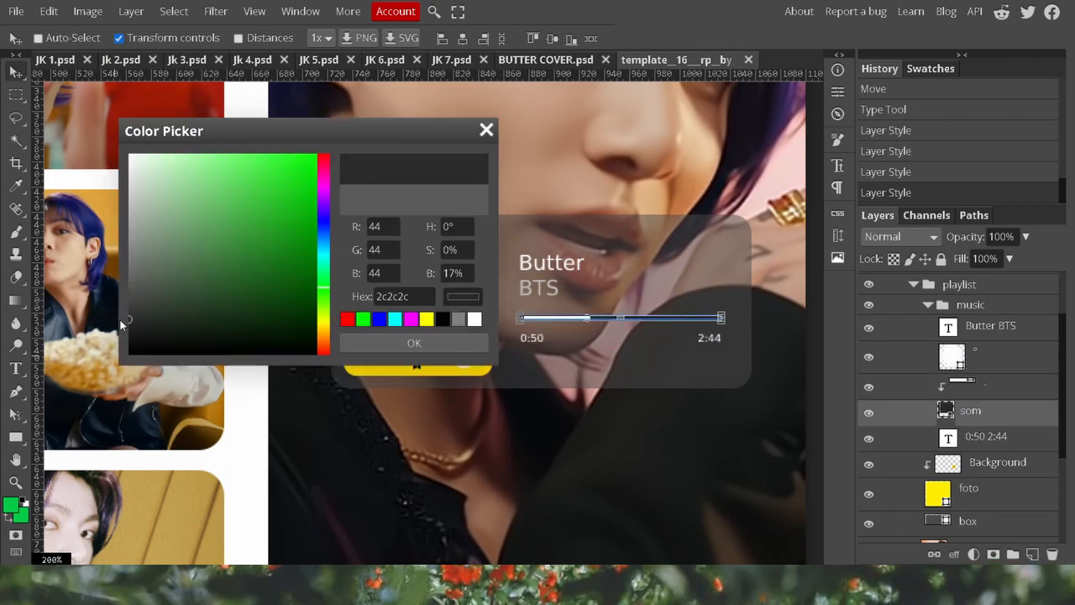
{"action": "left_click", "coordinate": [414, 343]}
Step: Recolour the music player's som progress track with a lighter neutral grey
{"action": "left_click", "coordinate": [1026, 386]}
{"action": "left_click", "coordinate": [942, 410]}
{"action": "double_click", "coordinate": [941, 410]}
{"action": "left_click_drag", "start_coordinate": [131, 237], "coordinate": [104, 214]}
{"action": "left_click", "coordinate": [79, 199]}
{"action": "left_click", "coordinate": [110, 215]}
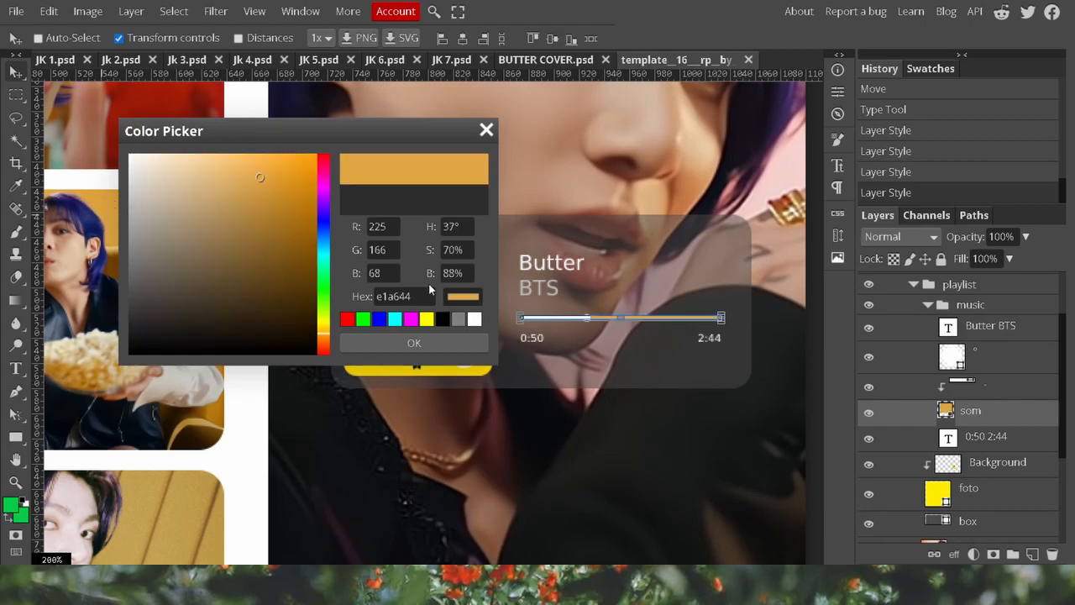
{"action": "left_click", "coordinate": [460, 320]}
{"action": "left_click_drag", "start_coordinate": [131, 252], "coordinate": [124, 235]}
{"action": "left_click", "coordinate": [428, 341]}
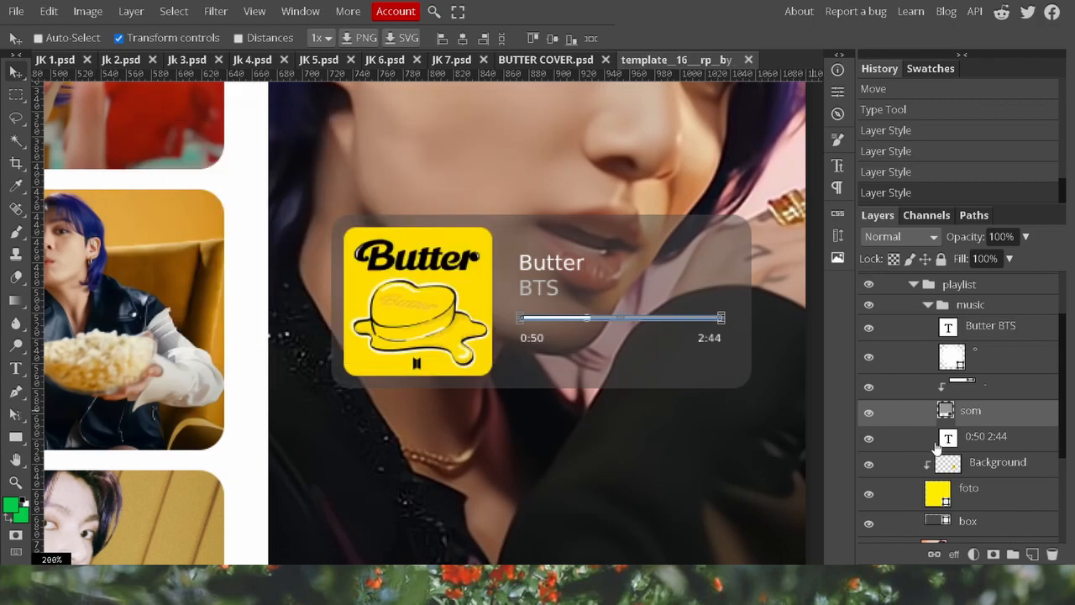
Step: Collapse the music and playlist folders and move the whole playlist group down over the dark clothing below the portrait's face
{"action": "left_click", "coordinate": [993, 464]}
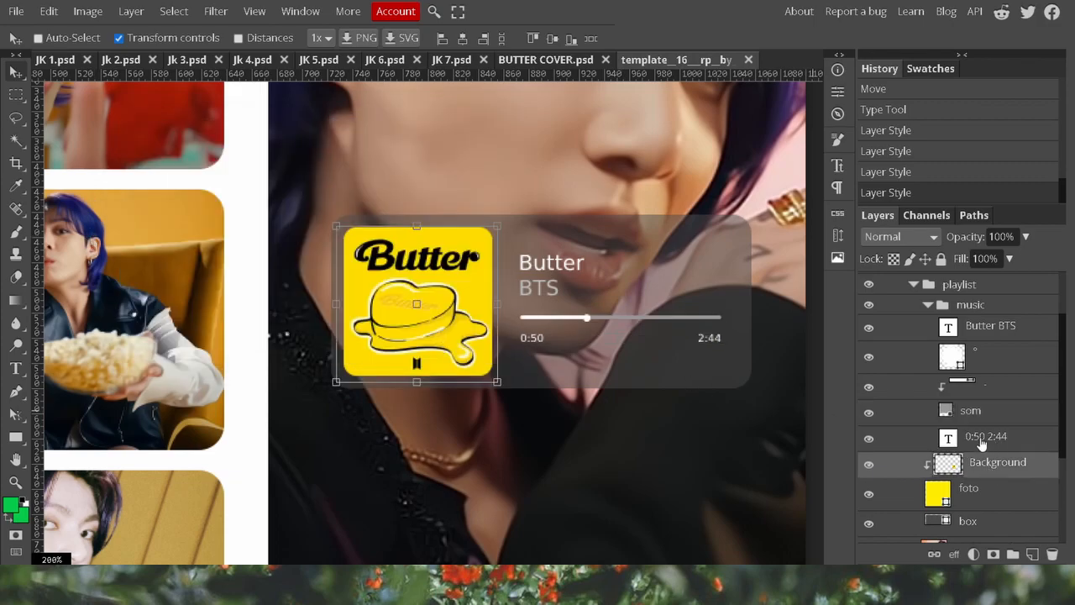
{"action": "key", "text": "ctrl+minus"}
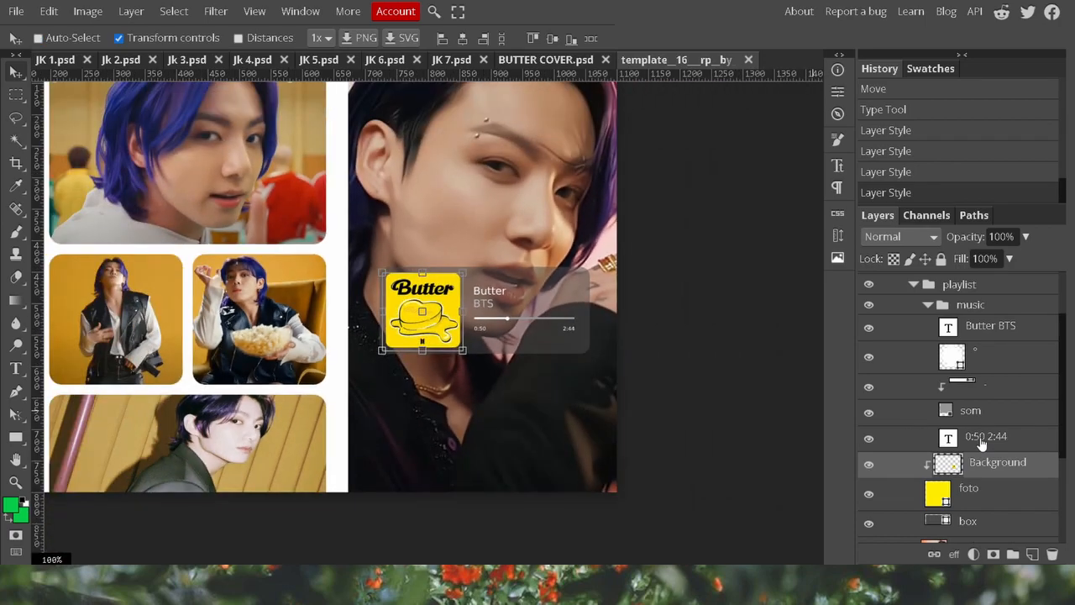
{"action": "left_click", "coordinate": [926, 306]}
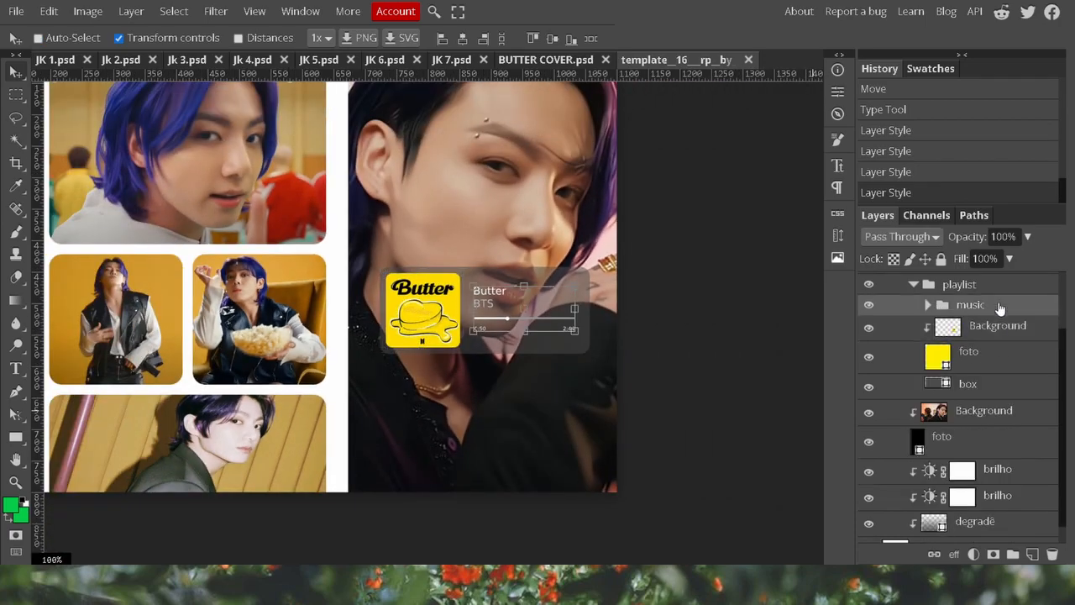
{"action": "left_click", "coordinate": [996, 289]}
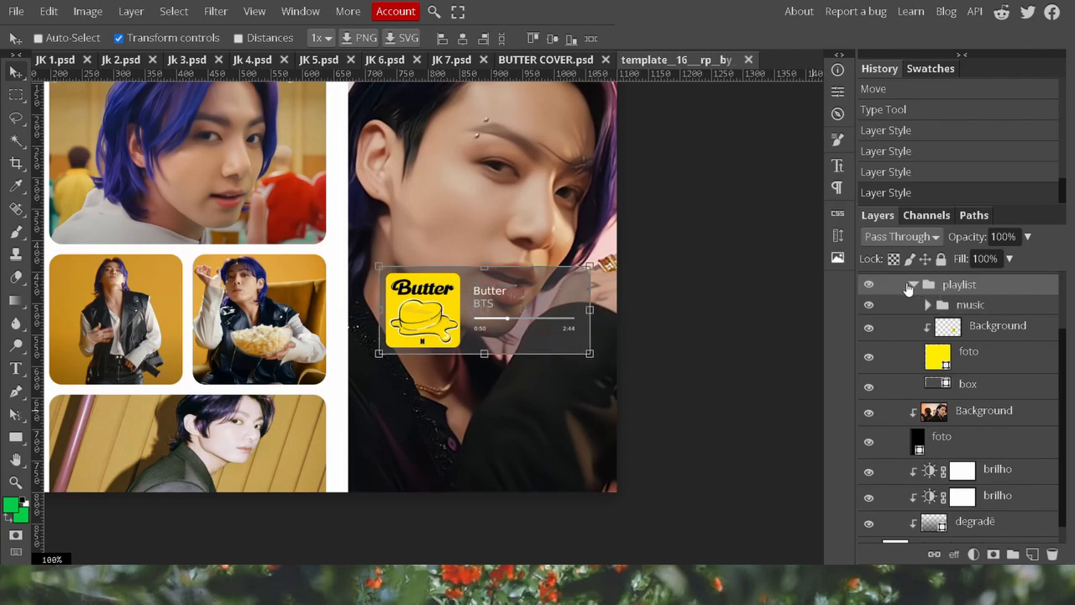
{"action": "left_click", "coordinate": [915, 285]}
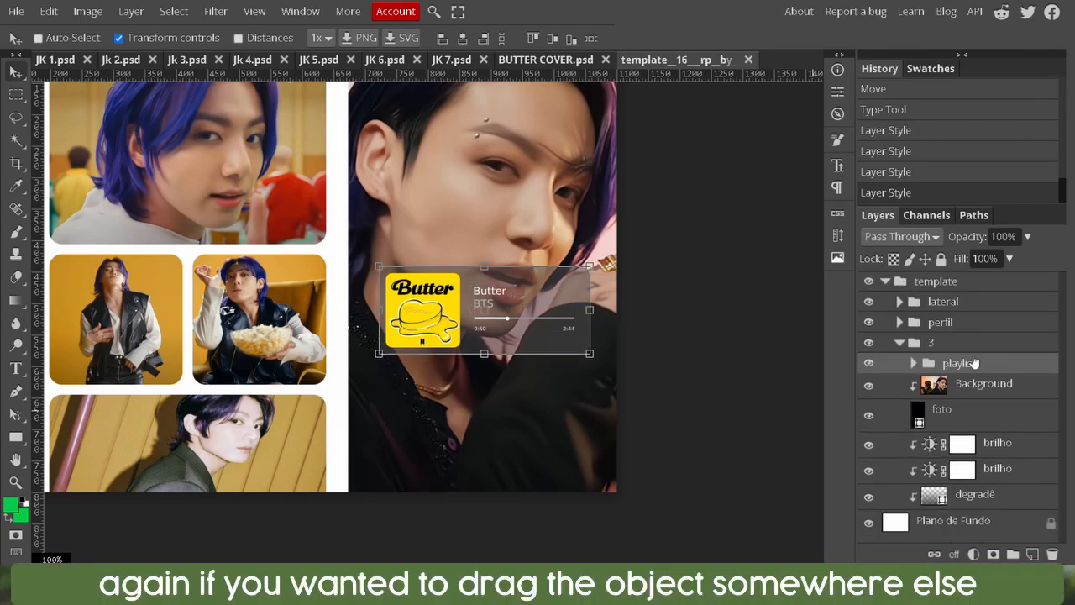
{"action": "left_click_drag", "start_coordinate": [551, 308], "coordinate": [556, 409]}
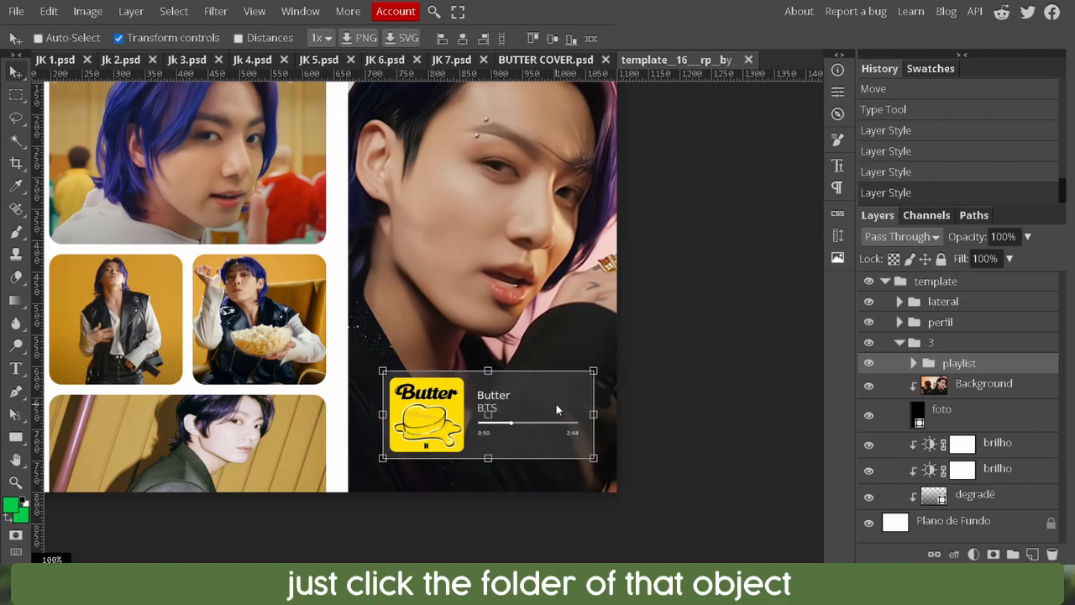
{"action": "left_click_drag", "start_coordinate": [556, 404], "coordinate": [553, 405]}
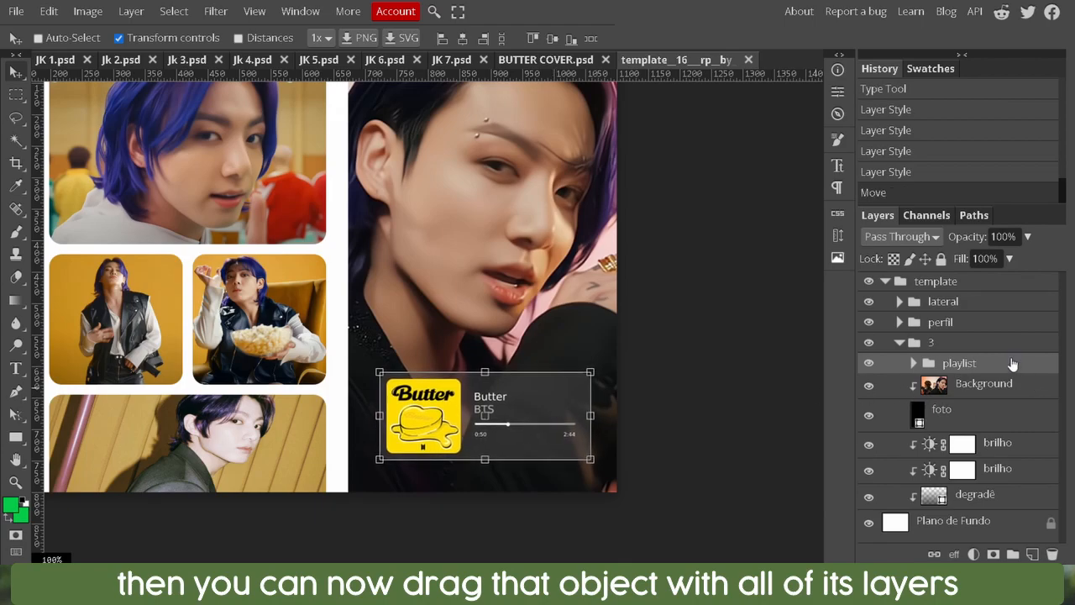
Step: Collapse folder 3, expand the perfil folder and select the line layer beneath the GALLERY heading
{"action": "left_click", "coordinate": [997, 352]}
{"action": "left_click", "coordinate": [914, 364]}
{"action": "left_click", "coordinate": [913, 364]}
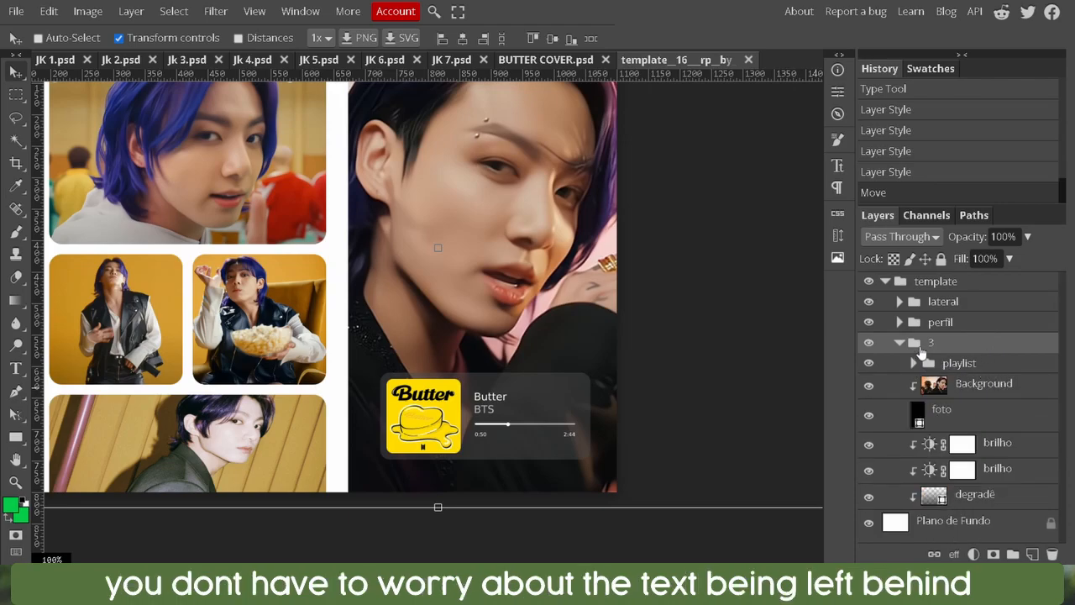
{"action": "left_click", "coordinate": [899, 343]}
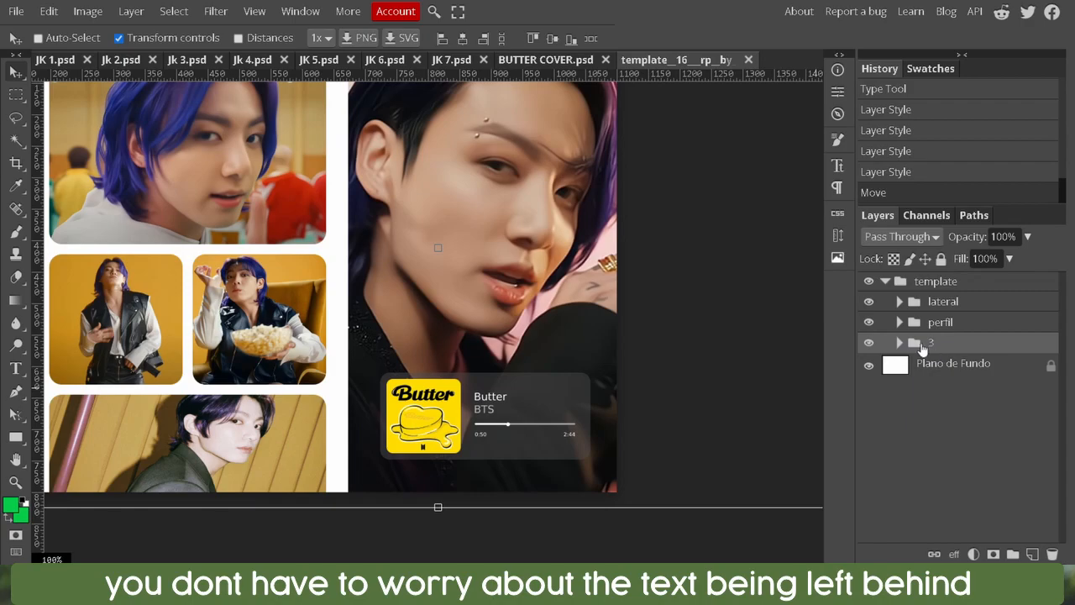
{"action": "left_click", "coordinate": [899, 323]}
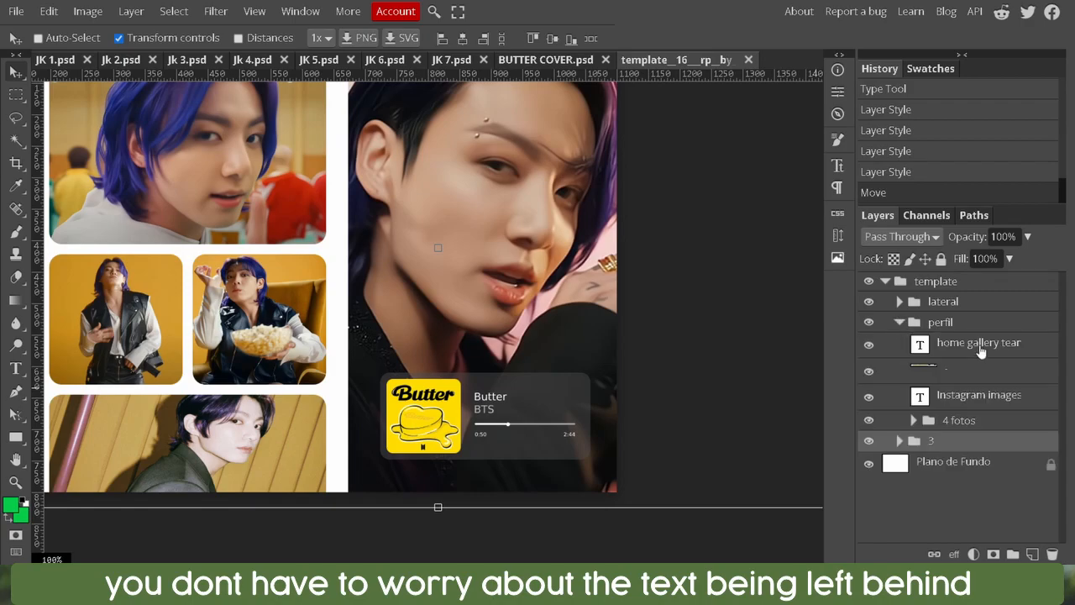
{"action": "left_click", "coordinate": [980, 372]}
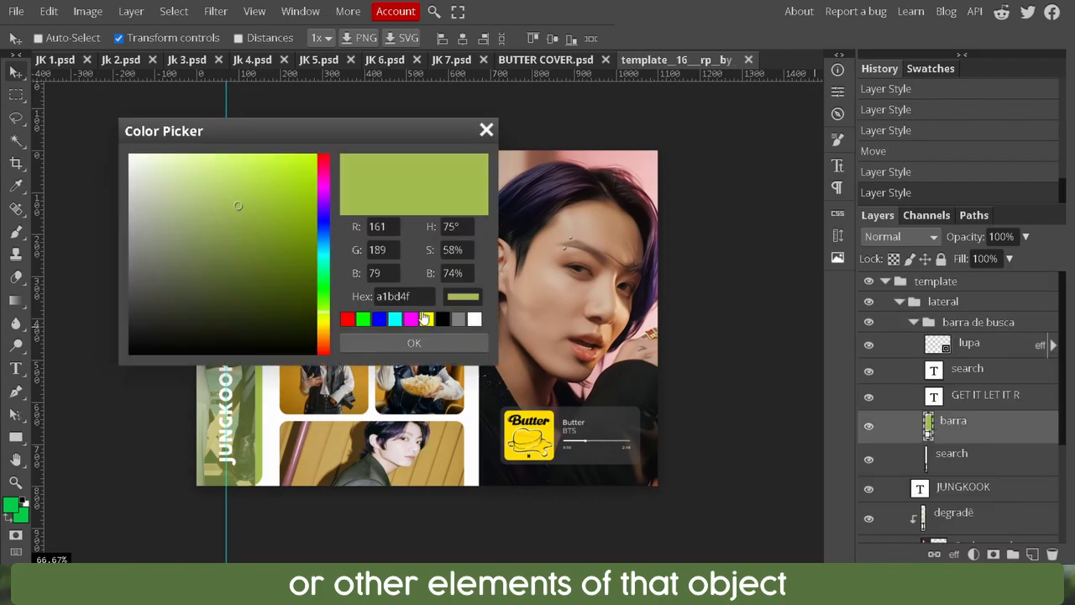
Step: Recolour the barra search shape and the GALLERY underline with the yellow sampled from the Butter cover
{"action": "left_click", "coordinate": [425, 318]}
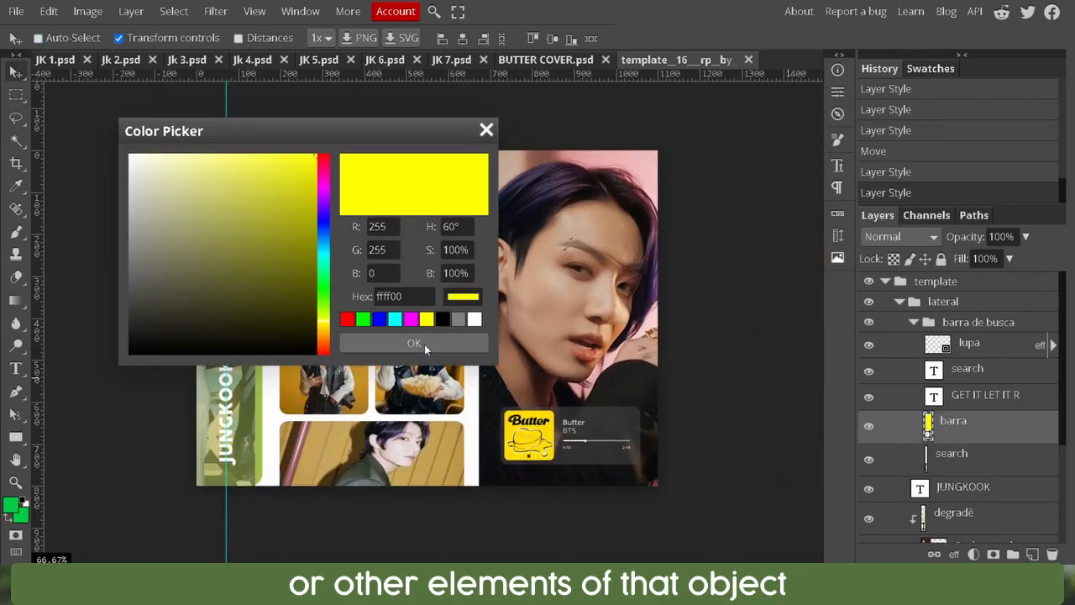
{"action": "left_click", "coordinate": [414, 343]}
{"action": "left_click", "coordinate": [530, 437]}
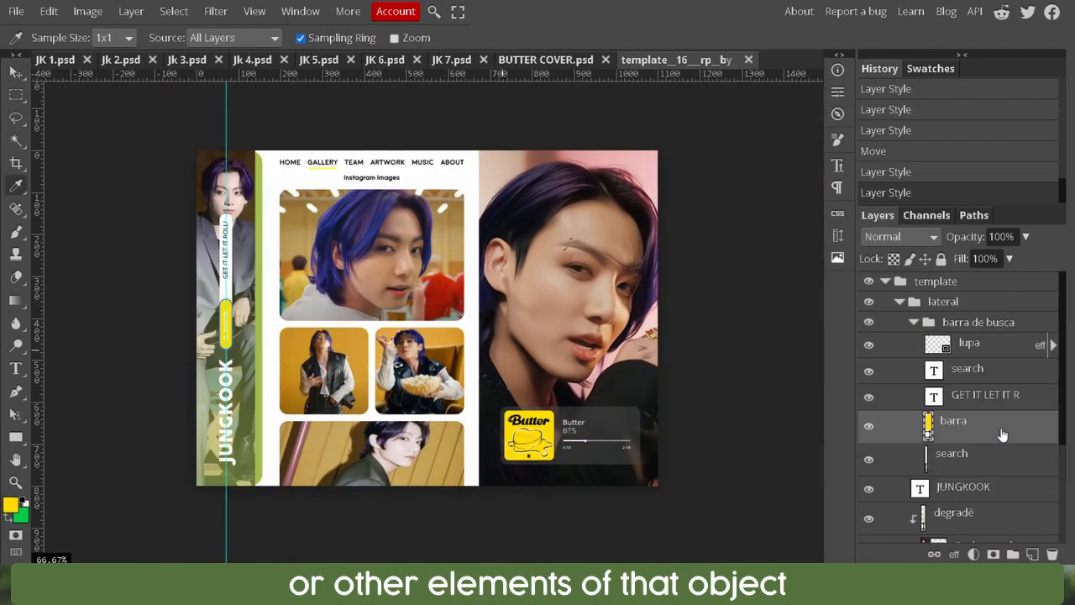
{"action": "scroll", "coordinate": [966, 420], "scroll_direction": "down", "scroll_amount": 5}
{"action": "left_click", "coordinate": [966, 433]}
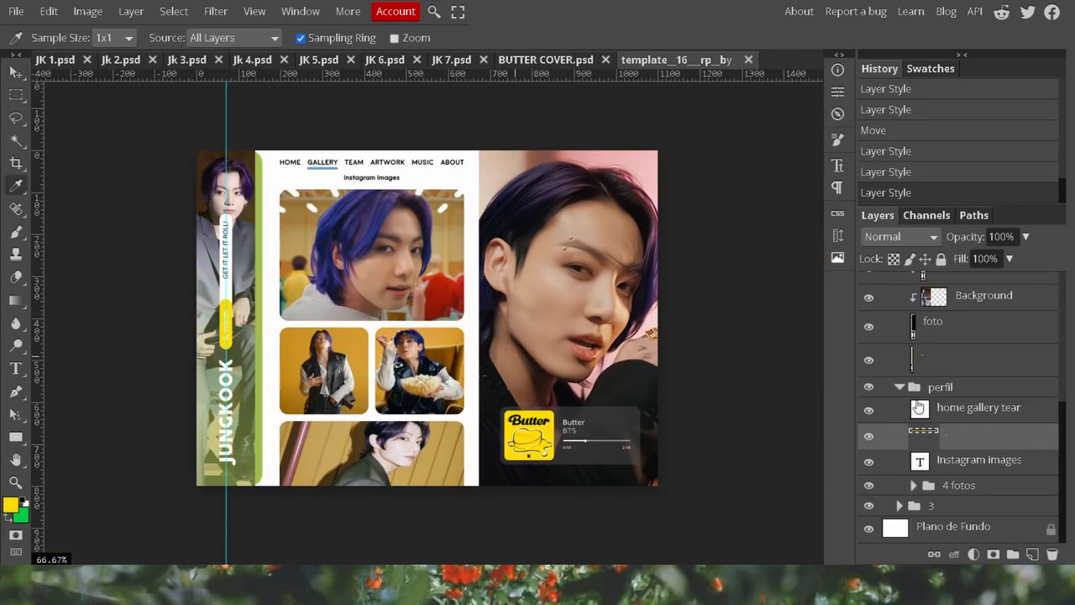
Step: Collapse the perfil folder and recolour the sidebar's degradê gradient and edge strip yellow
{"action": "left_click", "coordinate": [899, 386]}
{"action": "scroll", "coordinate": [965, 378], "scroll_direction": "up", "scroll_amount": 3}
{"action": "double_click", "coordinate": [924, 363]}
{"action": "left_click", "coordinate": [677, 162]}
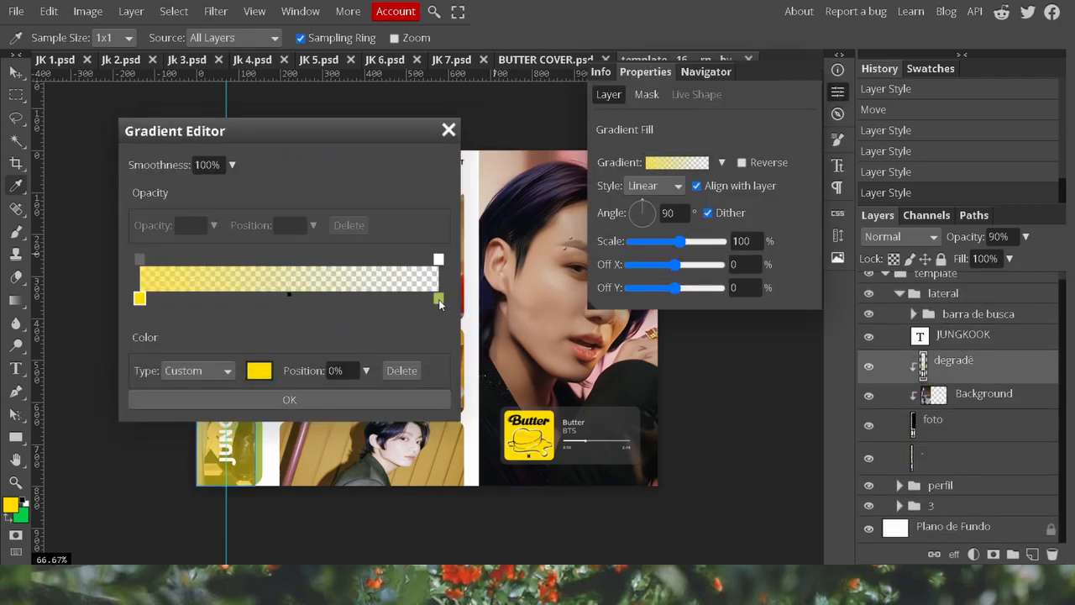
{"action": "key", "text": "Return"}
{"action": "left_click", "coordinate": [941, 456]}
{"action": "left_click", "coordinate": [944, 491]}
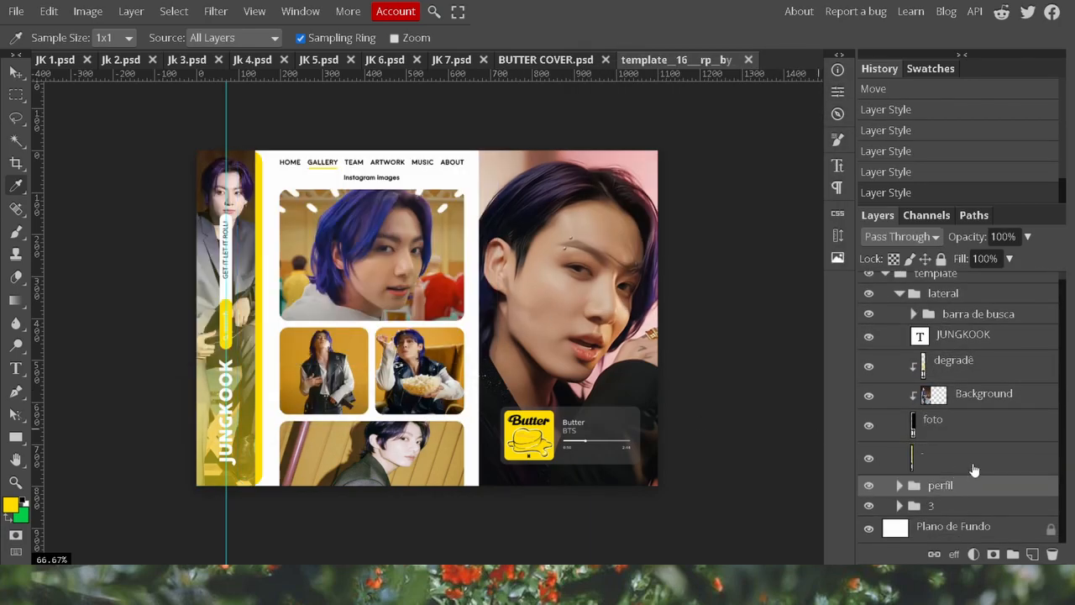
Step: Recolour the sidebar's edge strip and degradê gradient with the dark blue sampled from the portrait's hair
{"action": "left_click", "coordinate": [975, 458]}
{"action": "left_click", "coordinate": [502, 223]}
{"action": "double_click", "coordinate": [912, 458]}
{"action": "left_click", "coordinate": [395, 343]}
{"action": "double_click", "coordinate": [924, 363]}
{"action": "left_click", "coordinate": [677, 162]}
{"action": "key", "text": "Return"}
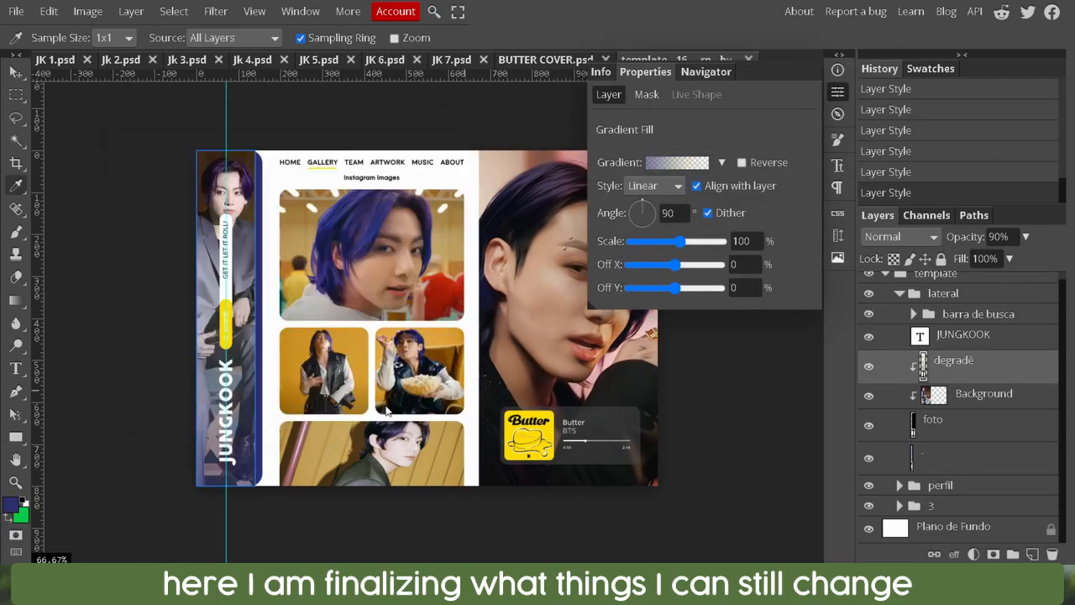
Step: Expand the barra de busca folder and recolour the barra search shape with the same dark blue
{"action": "left_click", "coordinate": [914, 313]}
{"action": "double_click", "coordinate": [928, 413]}
{"action": "left_click", "coordinate": [413, 342]}
{"action": "left_click", "coordinate": [997, 447]}
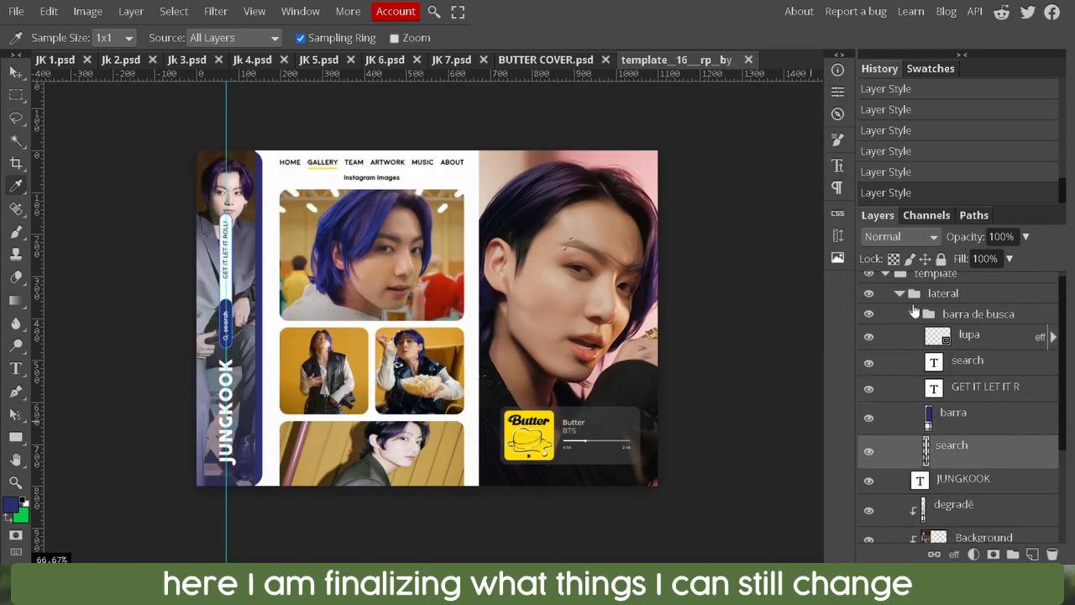
Step: Recolour the GALLERY underline in the perfil folder with the same dark blue as the sidebar and collapse the folders
{"action": "left_click", "coordinate": [914, 314]}
{"action": "left_click", "coordinate": [900, 293]}
{"action": "left_click", "coordinate": [974, 440]}
{"action": "left_click", "coordinate": [899, 322]}
{"action": "left_click", "coordinate": [899, 342]}
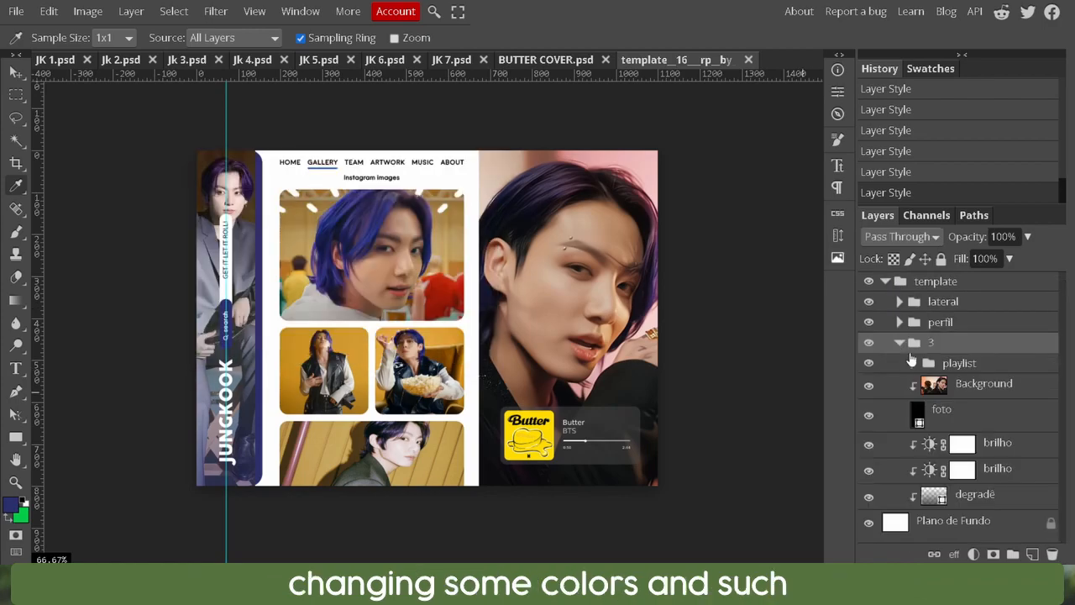
{"action": "left_click", "coordinate": [899, 343]}
Step: Reposition the fourth gallery photo in the 4 fotos folder and stretch its height to 110.99%
{"action": "left_click", "coordinate": [899, 321]}
{"action": "left_click", "coordinate": [914, 425]}
{"action": "left_click", "coordinate": [986, 458]}
{"action": "key", "text": "ctrl+minus"}
{"action": "left_click", "coordinate": [409, 418]}
{"action": "left_click", "coordinate": [16, 73]}
{"action": "left_click_drag", "start_coordinate": [409, 418], "coordinate": [410, 421]}
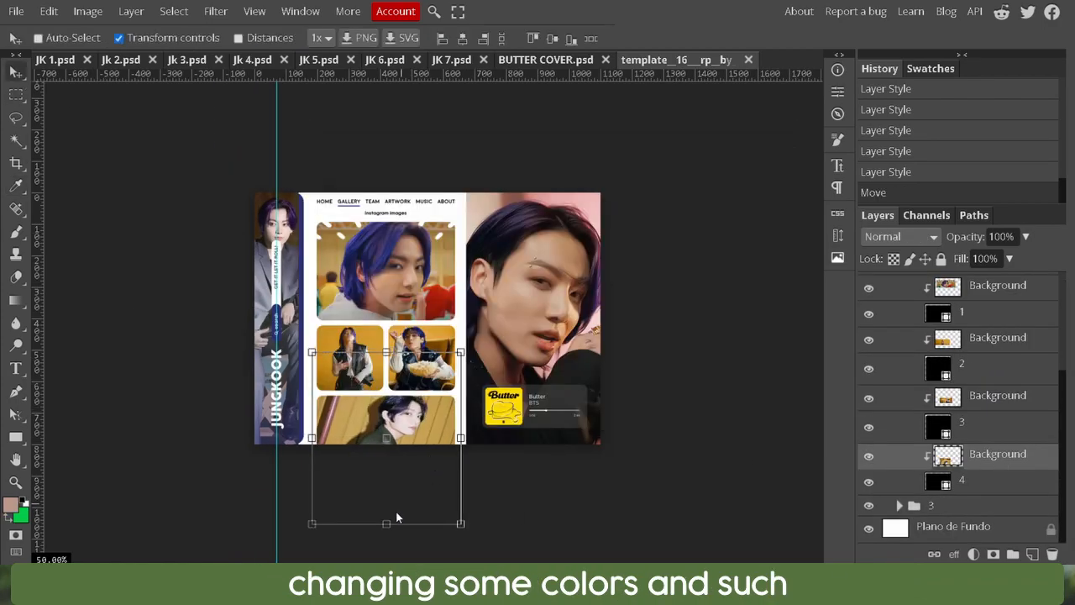
{"action": "key", "text": "ctrl+t"}
{"action": "key", "text": "ctrl+plus"}
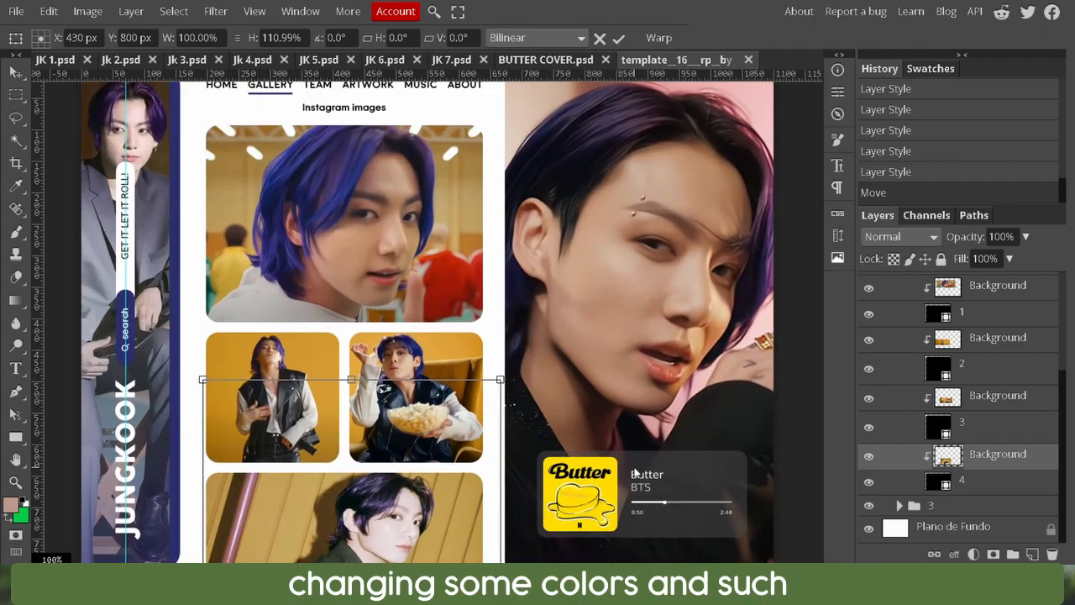
{"action": "key", "text": "ctrl+minus"}
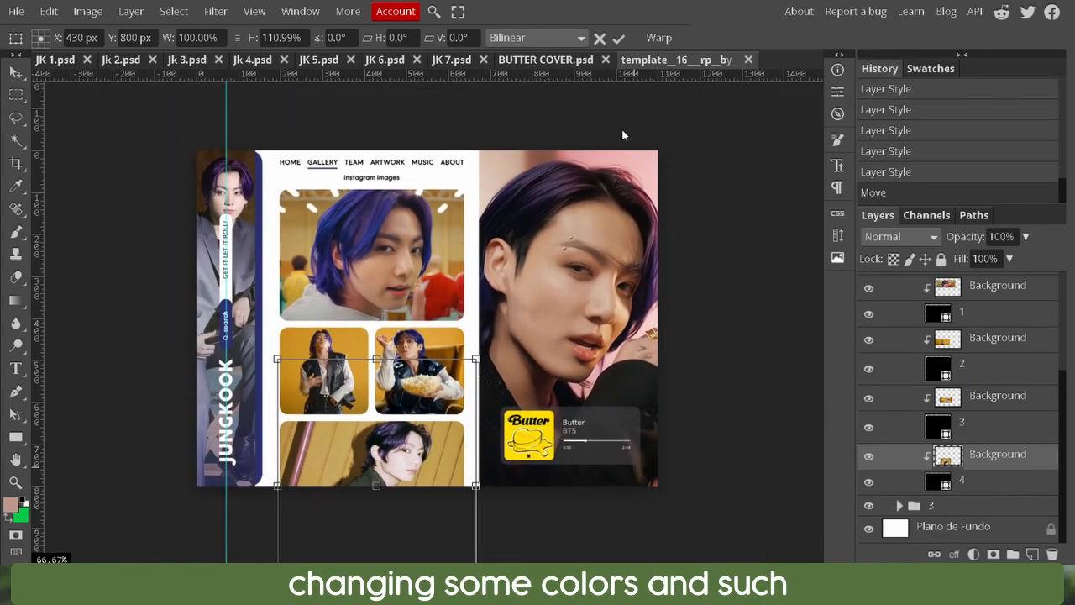
{"action": "left_click", "coordinate": [618, 38]}
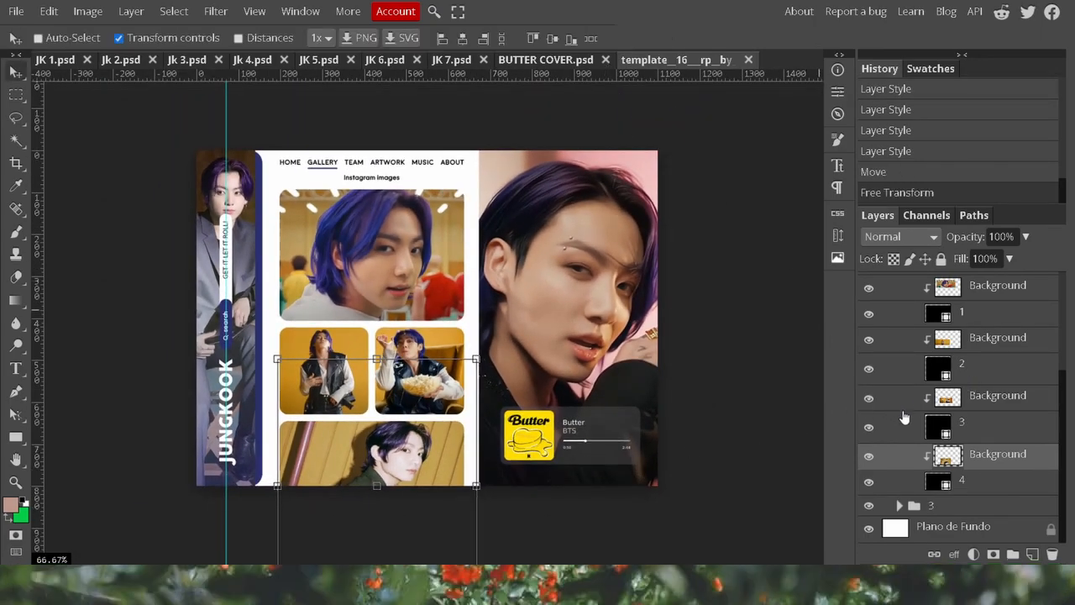
Step: Collapse the perfil folder and the whole template folder
{"action": "left_click", "coordinate": [999, 395]}
{"action": "scroll", "coordinate": [1018, 367], "scroll_direction": "up", "scroll_amount": 3}
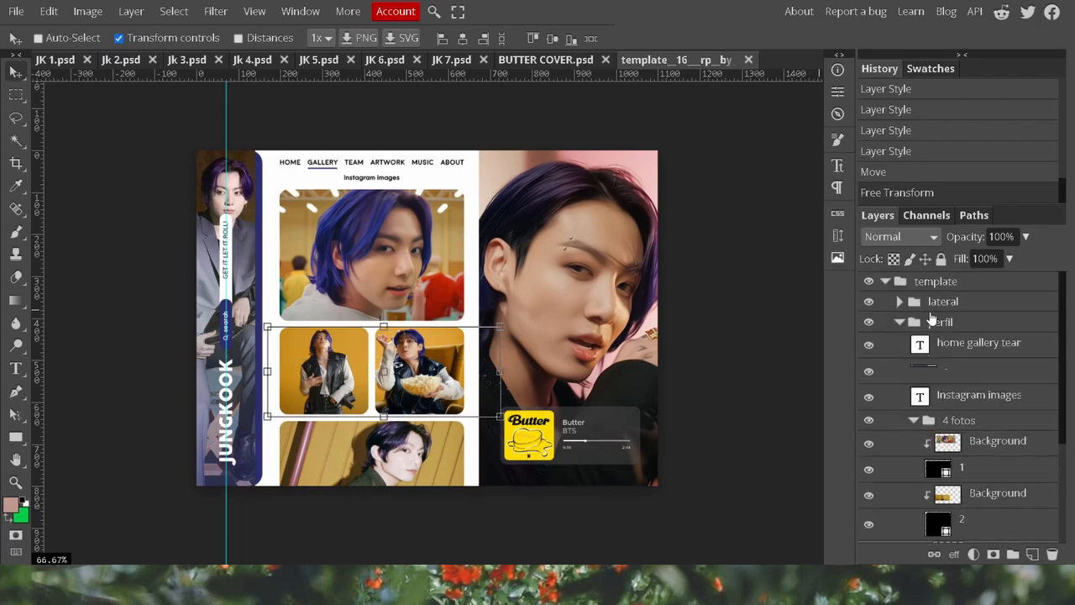
{"action": "left_click", "coordinate": [900, 323]}
{"action": "left_click", "coordinate": [885, 283]}
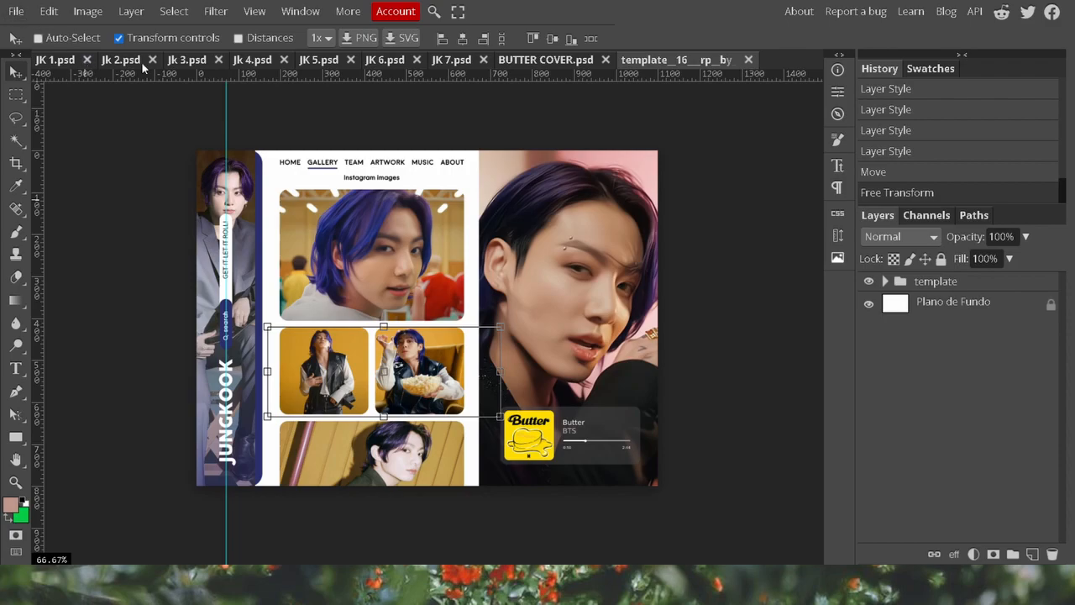
Step: Rename the template document as Jungkook Edit
{"action": "double_click", "coordinate": [678, 63]}
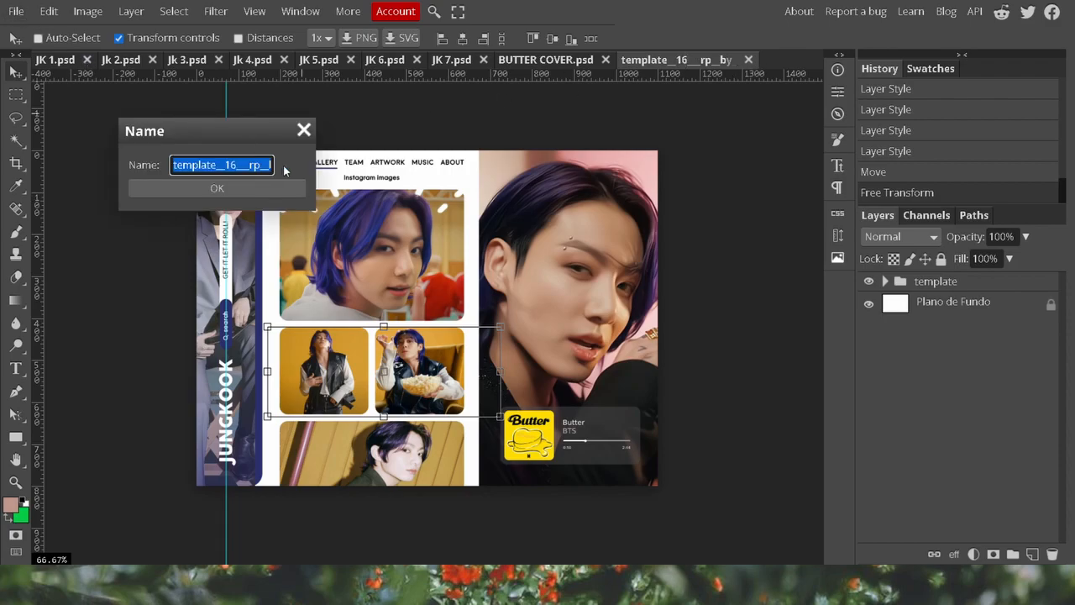
{"action": "type", "text": "Jungkook Edit"}
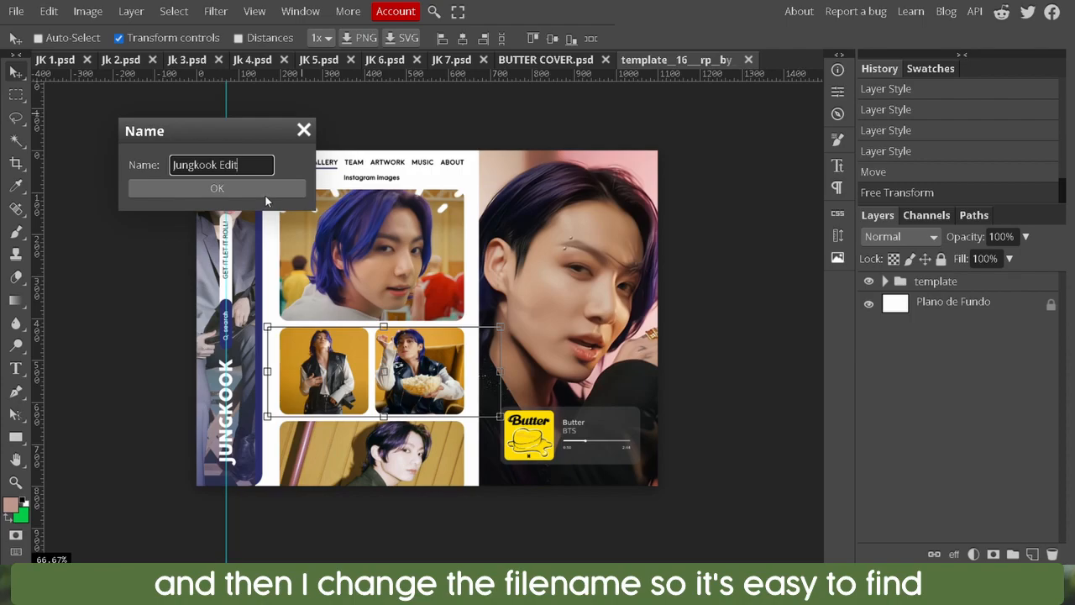
{"action": "left_click", "coordinate": [255, 187]}
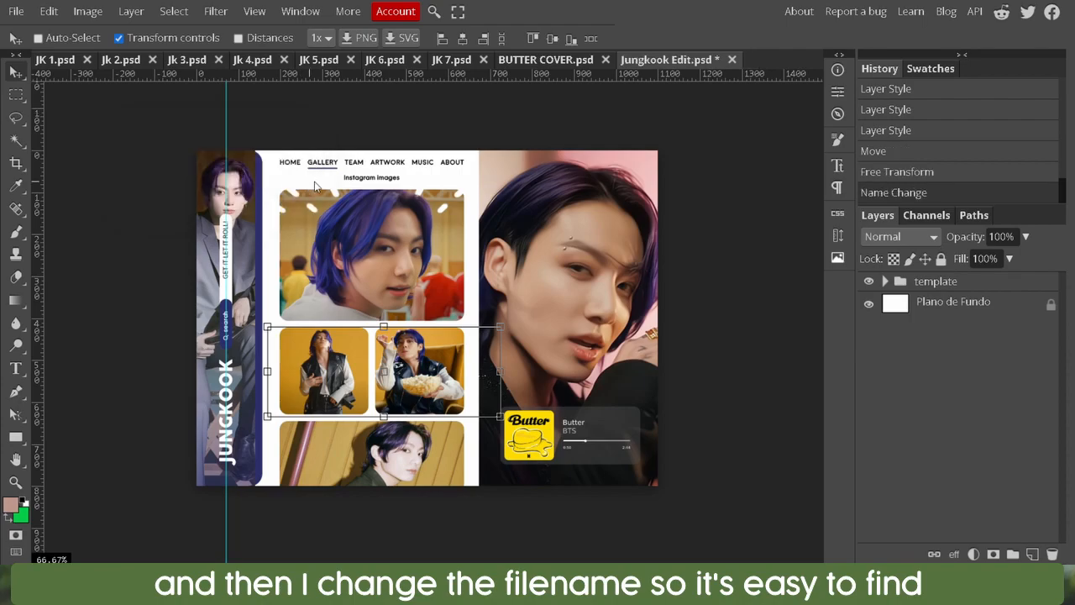
{"action": "double_click", "coordinate": [670, 61]}
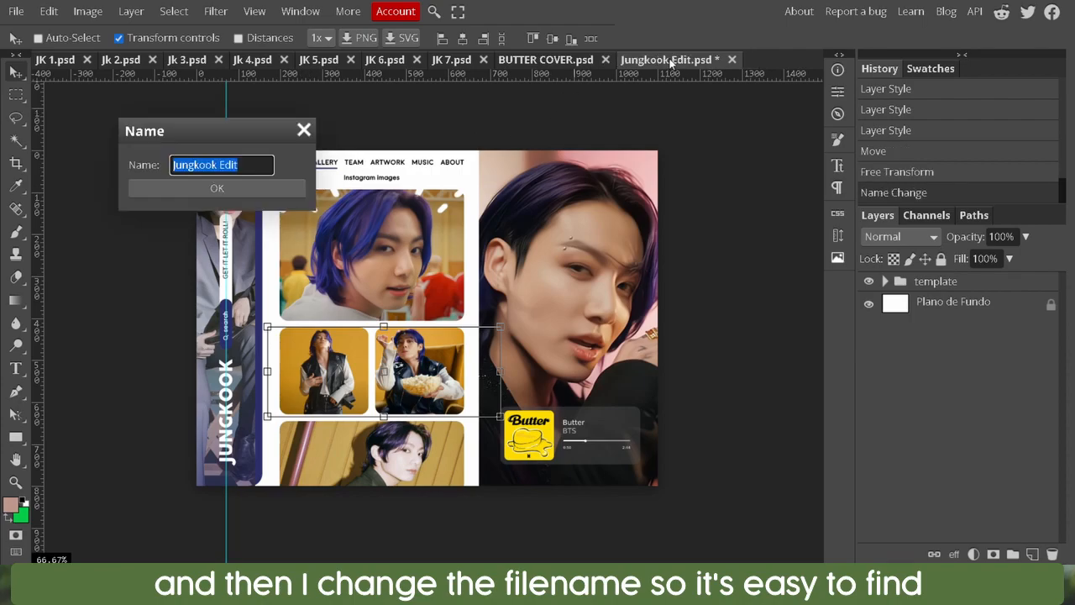
{"action": "left_click", "coordinate": [304, 131]}
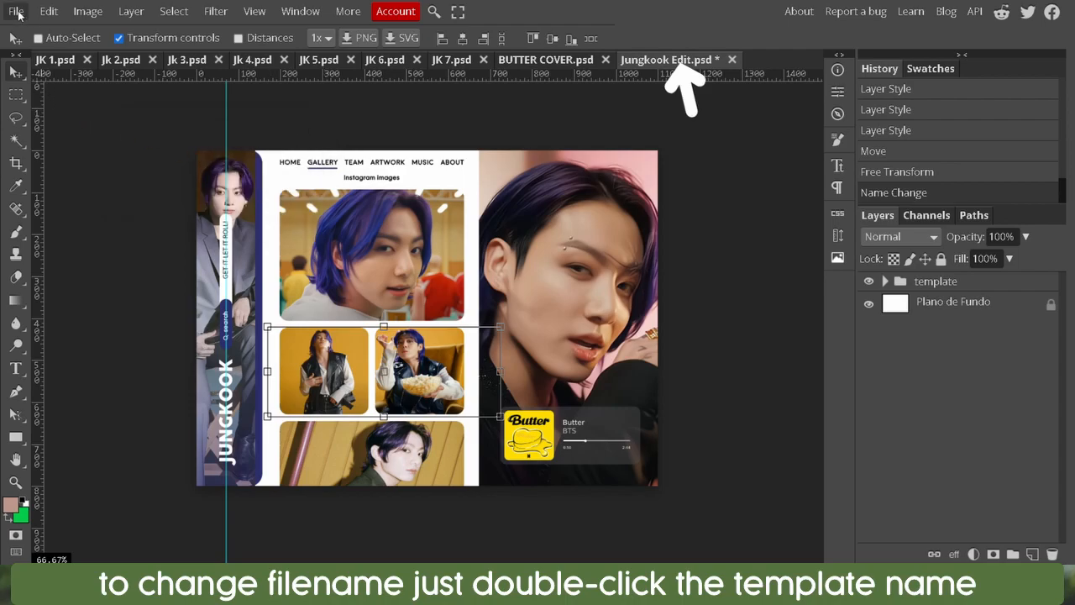
Step: Export the finished Jungkook edit as a PNG image
{"action": "left_click", "coordinate": [17, 13]}
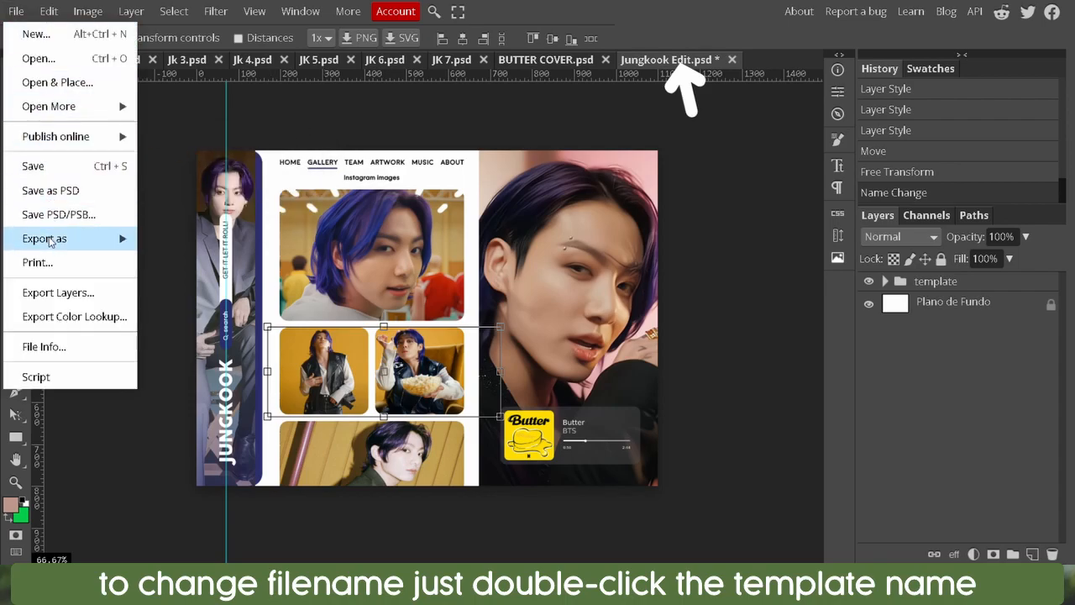
{"action": "mouse_move", "coordinate": [51, 241]}
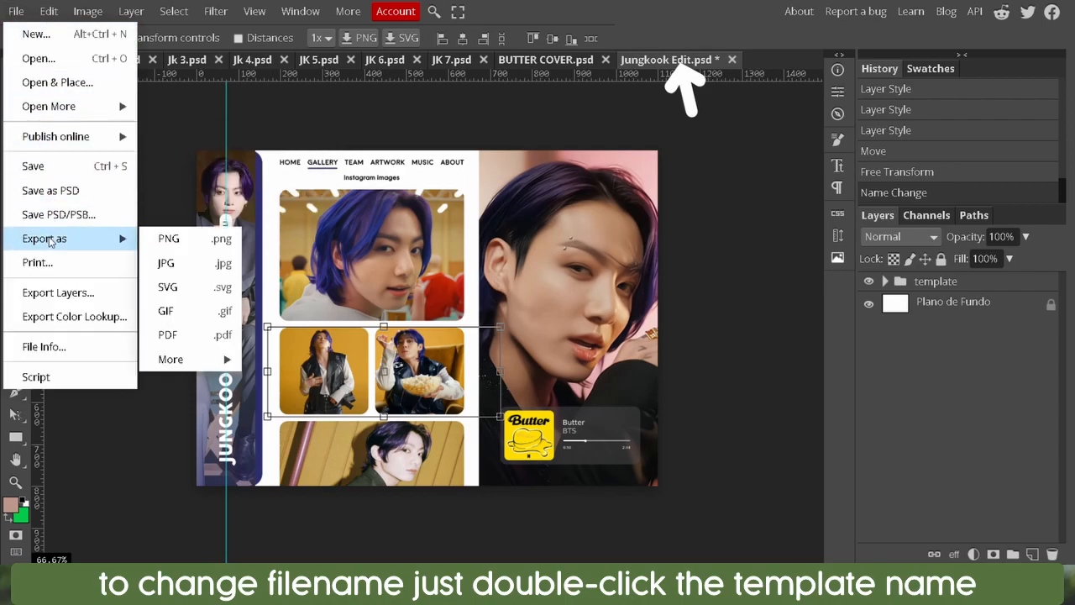
{"action": "left_click", "coordinate": [187, 243]}
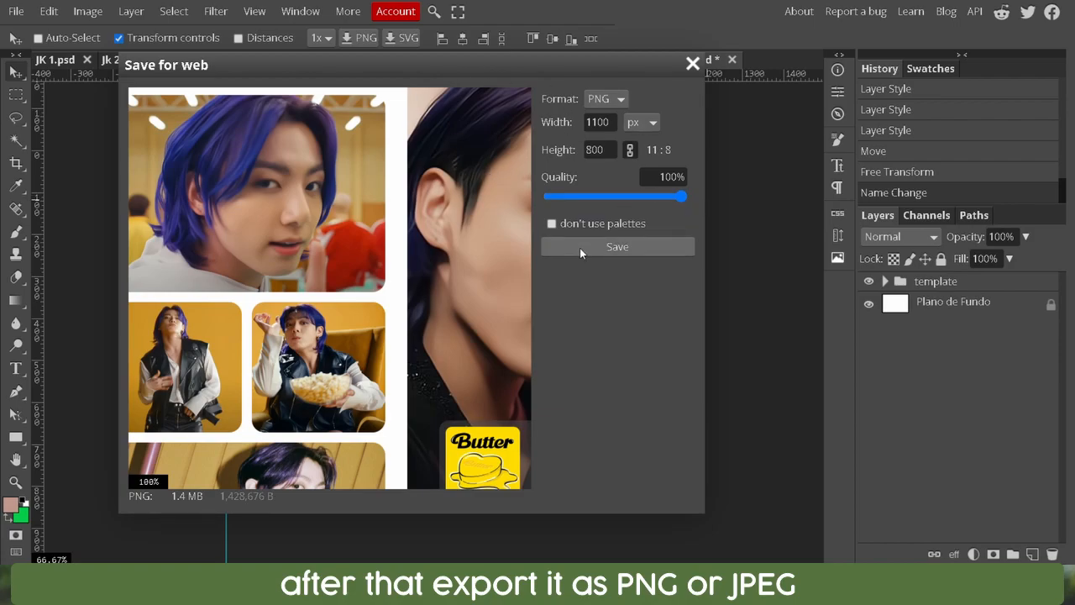
{"action": "scroll", "coordinate": [581, 249], "scroll_direction": "down", "scroll_amount": 1}
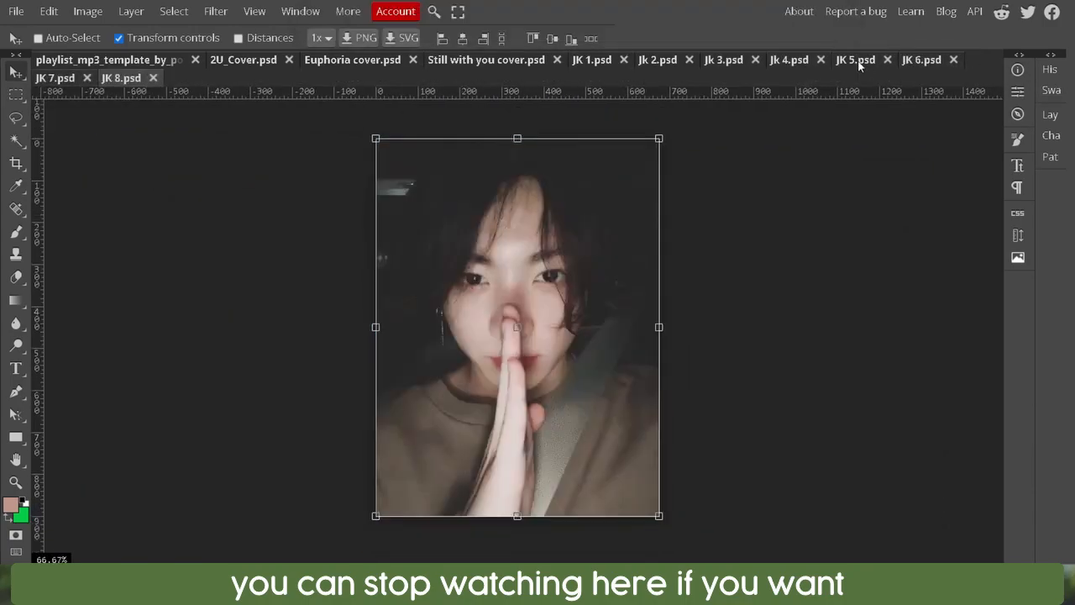
Step: Close the JK 6, Jk 4, Jk 3, Jk 2 and JK 1 image documents
{"action": "left_click", "coordinate": [859, 62]}
{"action": "left_click", "coordinate": [931, 61]}
{"action": "left_click", "coordinate": [953, 61]}
{"action": "left_click", "coordinate": [792, 62]}
{"action": "left_click", "coordinate": [820, 60]}
{"action": "left_click", "coordinate": [755, 60]}
{"action": "left_click", "coordinate": [689, 60]}
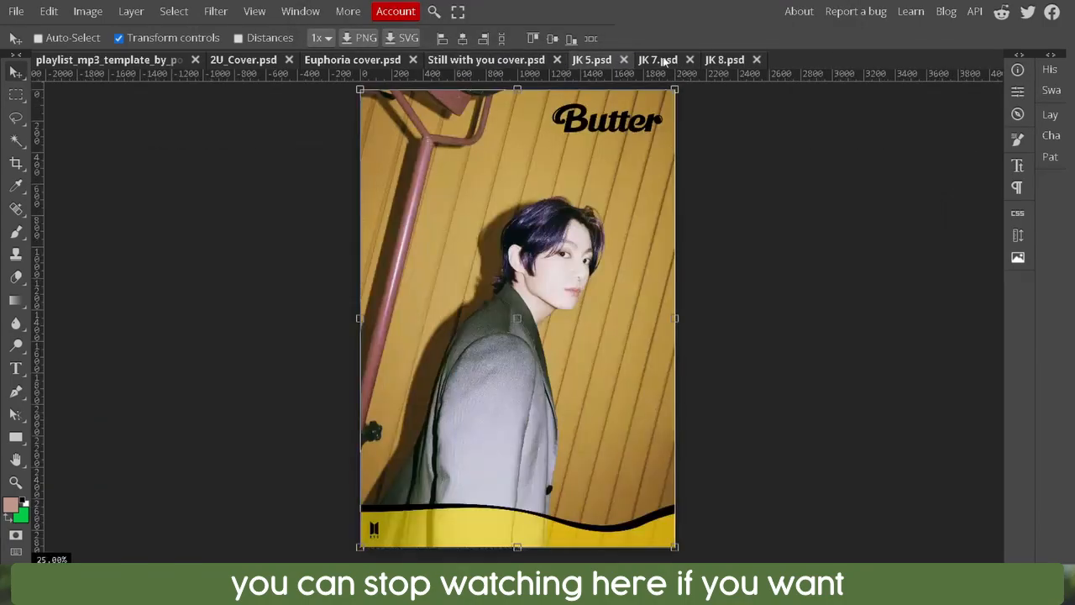
Step: Switch to the playlist_mp3_template document, expand the collapsed side panels and select the song/artist folder
{"action": "left_click", "coordinate": [724, 60]}
{"action": "left_click", "coordinate": [1050, 55]}
{"action": "left_click", "coordinate": [77, 60]}
{"action": "scroll", "coordinate": [972, 344], "scroll_direction": "up", "scroll_amount": 5}
{"action": "left_click", "coordinate": [952, 303]}
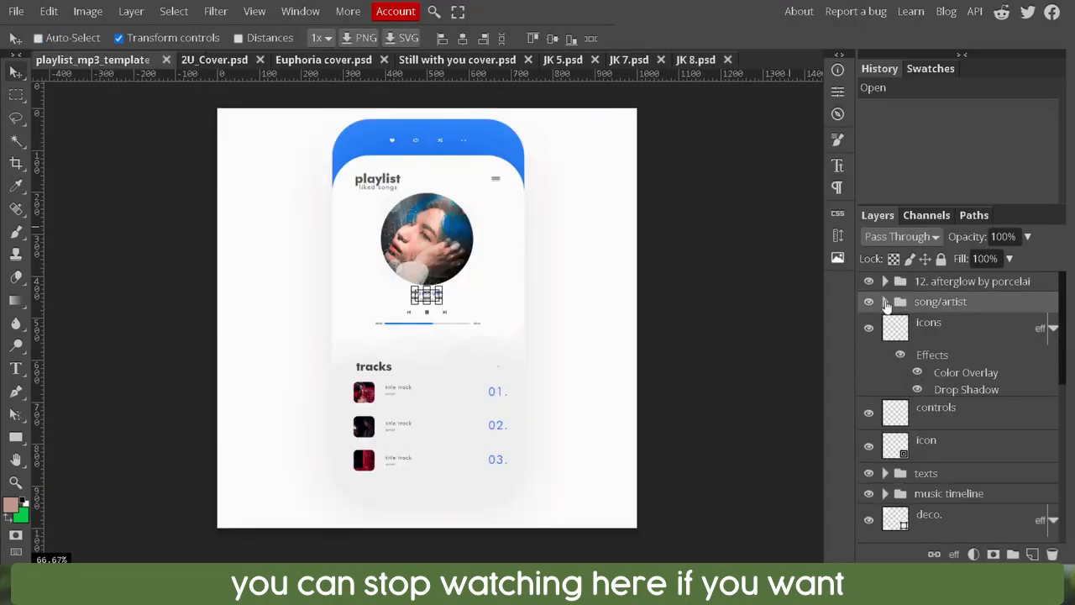
Step: Change the song/artist texts so the song title reads Still With You and the artist reads Jungkook
{"action": "left_click", "coordinate": [886, 302]}
{"action": "double_click", "coordinate": [912, 328]}
{"action": "double_click", "coordinate": [908, 360]}
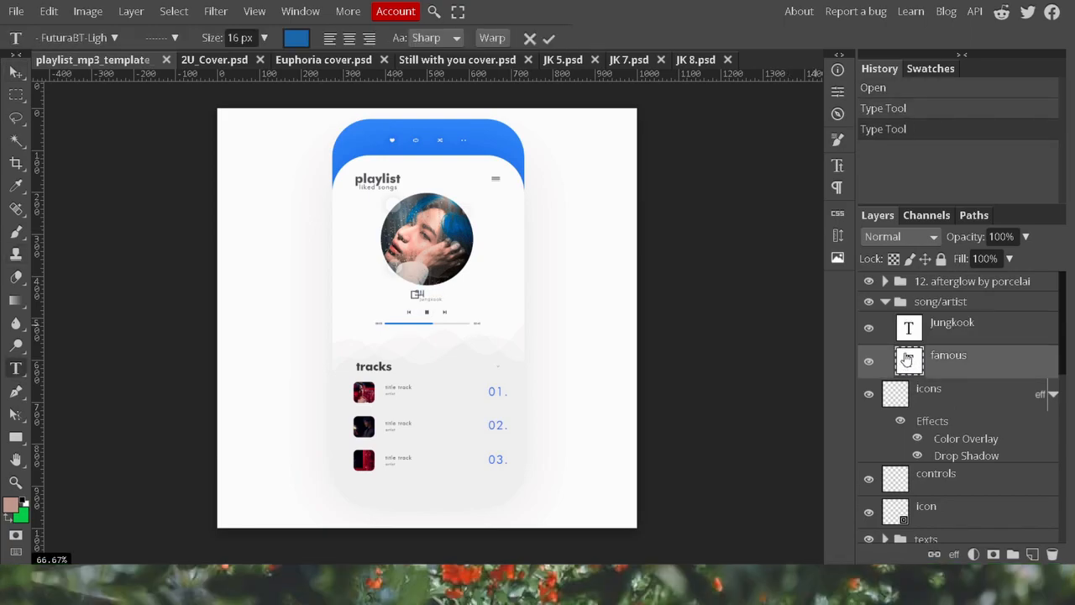
{"action": "left_click", "coordinate": [548, 38]}
{"action": "left_click", "coordinate": [16, 255]}
{"action": "key", "text": "ctrl+plus"}
{"action": "key", "text": "ctrl+plus"}
{"action": "scroll", "coordinate": [411, 308], "scroll_direction": "up", "scroll_amount": 3}
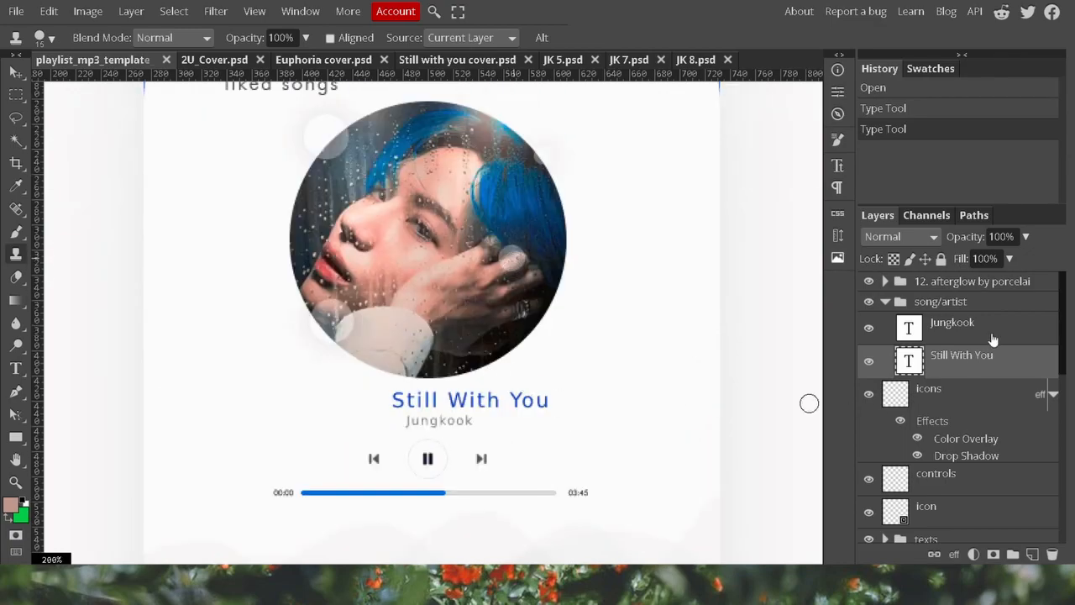
Step: Centre the Still With You title and the Jungkook artist name beneath the circular picture
{"action": "left_click", "coordinate": [974, 327]}
{"action": "left_click", "coordinate": [15, 72]}
{"action": "left_click", "coordinate": [538, 400], "text": "ctrl"}
{"action": "left_click_drag", "start_coordinate": [451, 426], "coordinate": [461, 406]}
{"action": "left_click", "coordinate": [960, 392]}
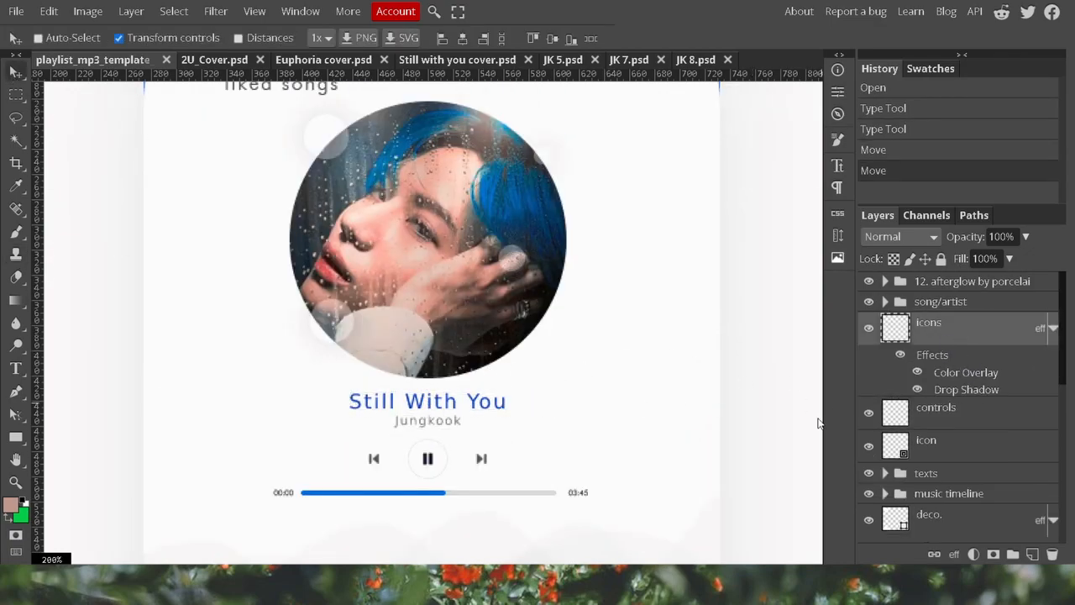
Step: Delete the deco. layer that decorates the area around the circular picture
{"action": "key", "text": "ctrl+minus"}
{"action": "key", "text": "ctrl+minus"}
{"action": "left_click", "coordinate": [936, 410]}
{"action": "left_click", "coordinate": [925, 473]}
{"action": "scroll", "coordinate": [984, 477], "scroll_direction": "down", "scroll_amount": 3}
{"action": "left_click", "coordinate": [966, 336]}
{"action": "left_click", "coordinate": [956, 369]}
{"action": "key", "text": "Delete"}
Step: Copy the Still With You cover into the playlist template's picture folder, above Layer 1, and place it over the circle
{"action": "left_click", "coordinate": [949, 339]}
{"action": "left_click", "coordinate": [942, 361]}
{"action": "left_click", "coordinate": [885, 357]}
{"action": "left_click", "coordinate": [965, 385]}
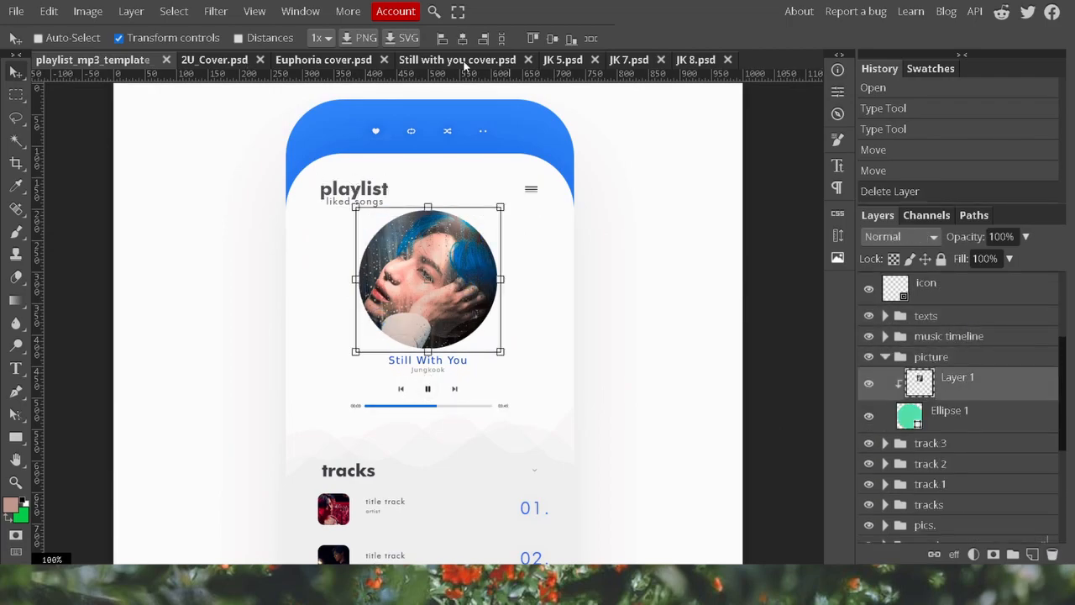
{"action": "left_click", "coordinate": [463, 62]}
{"action": "left_click_drag", "start_coordinate": [403, 252], "coordinate": [309, 170]}
{"action": "scroll", "coordinate": [993, 446], "scroll_direction": "down", "scroll_amount": 1}
{"action": "left_click_drag", "start_coordinate": [315, 257], "coordinate": [469, 311]}
Step: Scale the Still With You cover down to the circle's size and centre it using a vertical guide
{"action": "left_click", "coordinate": [869, 528]}
{"action": "right_click", "coordinate": [949, 494]}
{"action": "left_click", "coordinate": [976, 346]}
{"action": "left_click", "coordinate": [959, 458]}
{"action": "left_click_drag", "start_coordinate": [584, 450], "coordinate": [502, 356]}
{"action": "left_click_drag", "start_coordinate": [270, 137], "coordinate": [356, 207]}
{"action": "left_click", "coordinate": [837, 236]}
{"action": "left_click", "coordinate": [737, 213]}
{"action": "left_click", "coordinate": [837, 236]}
{"action": "left_click_drag", "start_coordinate": [467, 286], "coordinate": [460, 292]}
Step: Delete the old picture, Layer 1, and clip the Still With You cover to the circle
{"action": "left_click", "coordinate": [957, 492]}
{"action": "key", "text": "Delete"}
{"action": "right_click", "coordinate": [960, 461]}
{"action": "left_click", "coordinate": [964, 309]}
{"action": "left_click", "coordinate": [869, 494]}
Step: Change the track 3 texts to the title Euphoria and the artist Jungkook
{"action": "scroll", "coordinate": [973, 489], "scroll_direction": "down", "scroll_amount": 2}
{"action": "left_click", "coordinate": [885, 276]}
{"action": "scroll", "coordinate": [950, 425], "scroll_direction": "up", "scroll_amount": 1}
{"action": "left_click", "coordinate": [886, 376]}
{"action": "scroll", "coordinate": [972, 397], "scroll_direction": "down", "scroll_amount": 1}
{"action": "double_click", "coordinate": [909, 358]}
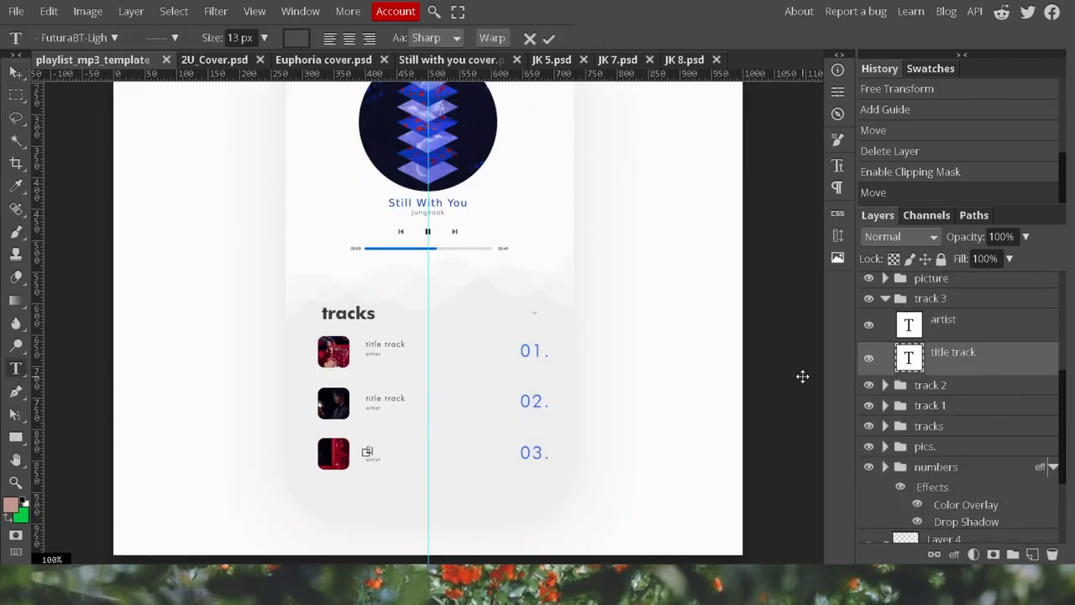
{"action": "type", "text": "Euphoria"}
{"action": "double_click", "coordinate": [909, 326]}
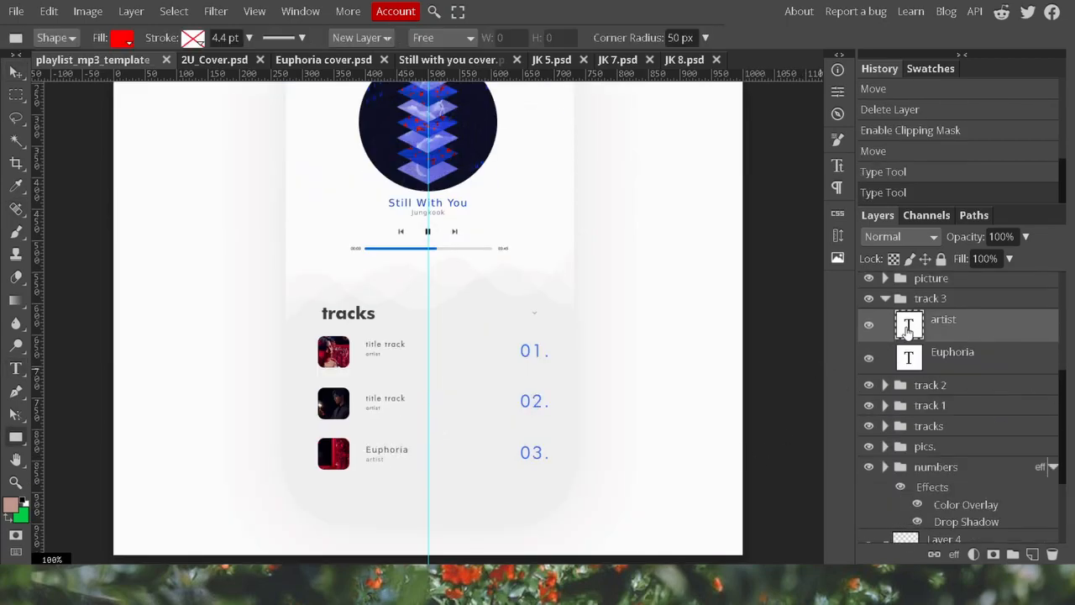
{"action": "left_click", "coordinate": [885, 298]}
Step: Change the track 1 texts to the title Decalcomania and the artist Jungkook
{"action": "left_click", "coordinate": [885, 339]}
{"action": "double_click", "coordinate": [907, 367]}
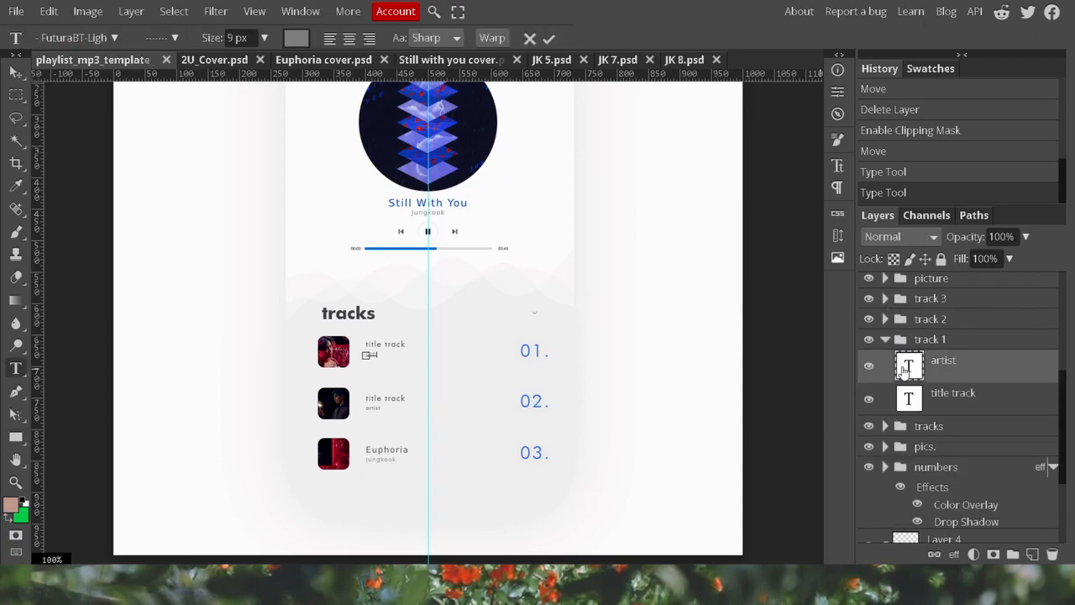
{"action": "double_click", "coordinate": [913, 402]}
{"action": "type", "text": "Decalcomania"}
{"action": "left_click", "coordinate": [885, 339]}
Step: Change the track 2 texts to the title 2U (Cover) and the artist Jungkook
{"action": "left_click", "coordinate": [885, 318]}
{"action": "double_click", "coordinate": [914, 346]}
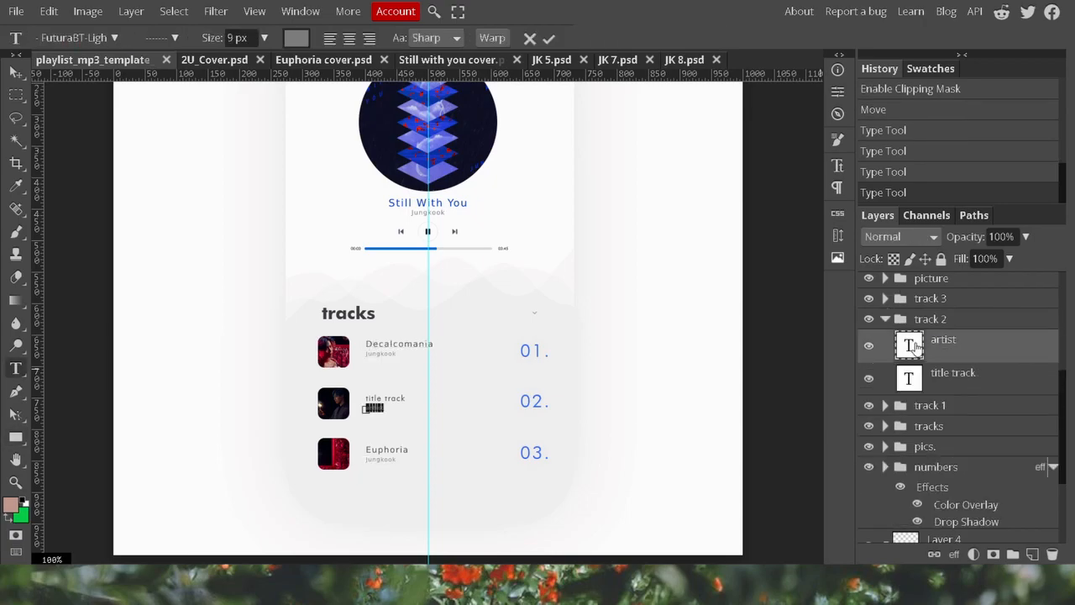
{"action": "double_click", "coordinate": [913, 379]}
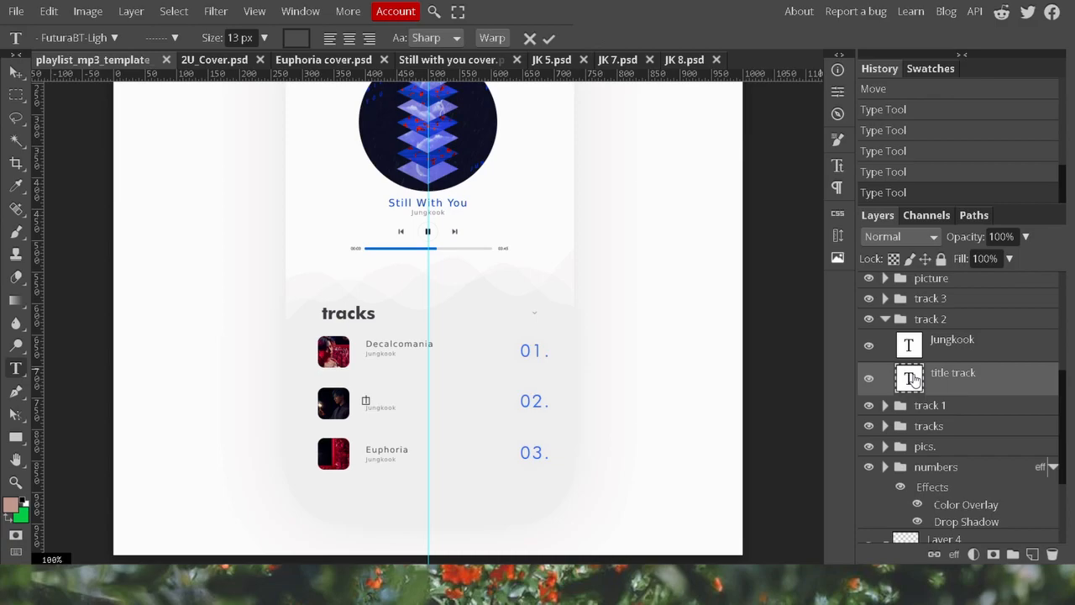
{"action": "key", "text": "Escape"}
{"action": "left_click", "coordinate": [885, 319]}
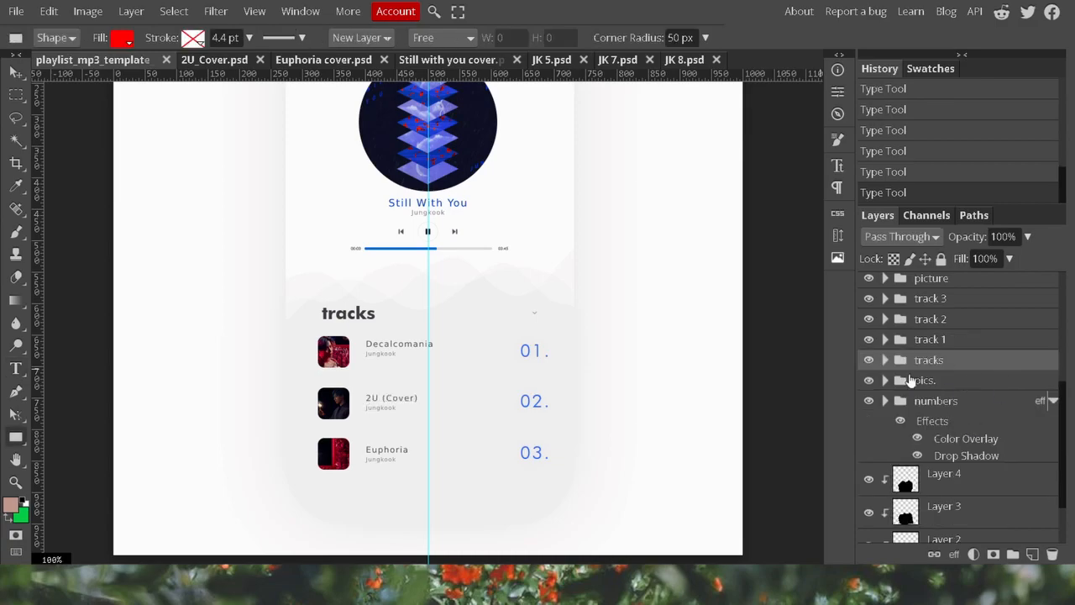
Step: Copy the Euphoria cover into the template's pics. folder and scale it down from its oversized dimensions
{"action": "left_click", "coordinate": [885, 380]}
{"action": "left_click", "coordinate": [919, 408]}
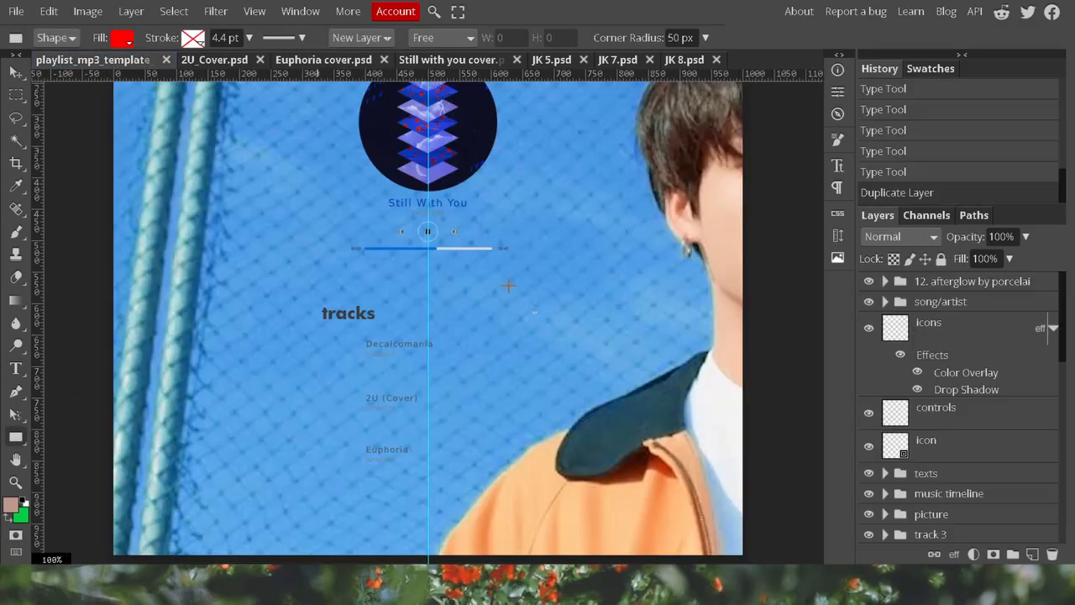
{"action": "scroll", "coordinate": [457, 273], "scroll_direction": "down", "scroll_amount": 5}
{"action": "scroll", "coordinate": [455, 281], "scroll_direction": "up", "scroll_amount": 3}
{"action": "scroll", "coordinate": [185, 307], "scroll_direction": "down", "scroll_amount": 1}
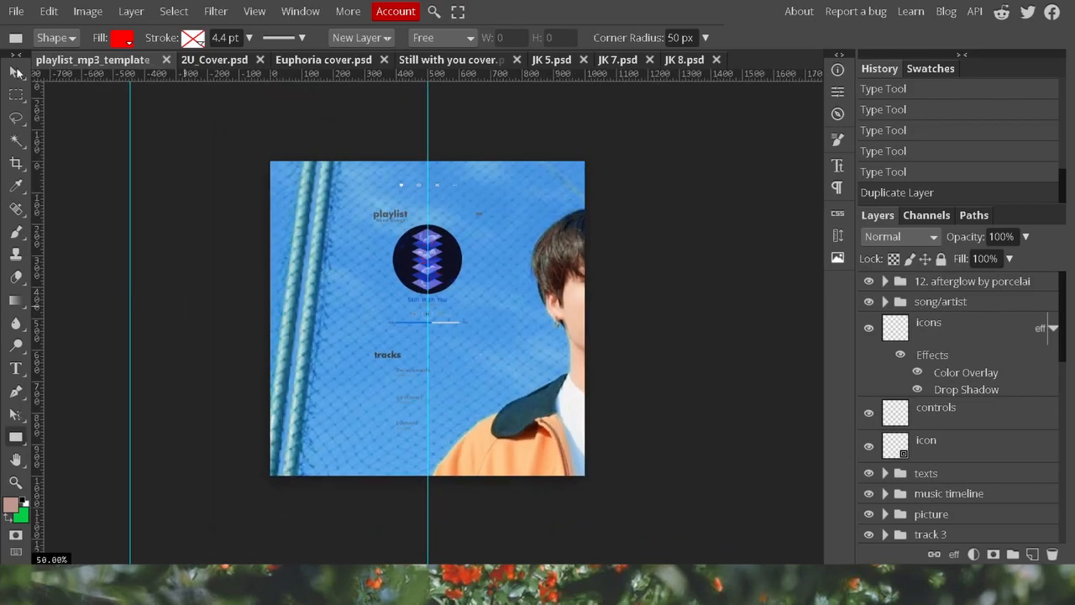
{"action": "key", "text": "ctrl+t"}
{"action": "scroll", "coordinate": [694, 427], "scroll_direction": "down", "scroll_amount": 1}
{"action": "left_click_drag", "start_coordinate": [791, 475], "coordinate": [378, 234]}
{"action": "left_click_drag", "start_coordinate": [426, 415], "coordinate": [368, 386]}
Step: Shrink the Euphoria cover further and position it over the third track's thumbnail
{"action": "key", "text": "ctrl+plus"}
{"action": "key", "text": "ctrl+plus"}
{"action": "key", "text": "ctrl+plus"}
{"action": "key", "text": "ctrl+plus"}
{"action": "scroll", "coordinate": [395, 403], "scroll_direction": "down", "scroll_amount": 5}
{"action": "scroll", "coordinate": [393, 404], "scroll_direction": "left", "scroll_amount": 1}
{"action": "left_click_drag", "start_coordinate": [154, 406], "coordinate": [280, 387]}
{"action": "left_click_drag", "start_coordinate": [334, 352], "coordinate": [284, 364]}
{"action": "key", "text": "Return"}
Step: Clip the Euphoria cover to the third thumbnail, rescaled to 80.54% width and 86.15% height, and delete the old photo, Layer 6 copy 2
{"action": "scroll", "coordinate": [987, 408], "scroll_direction": "down", "scroll_amount": 4}
{"action": "right_click", "coordinate": [974, 327]}
{"action": "left_click", "coordinate": [892, 422]}
{"action": "left_click_drag", "start_coordinate": [418, 395], "coordinate": [381, 385]}
{"action": "left_click_drag", "start_coordinate": [351, 359], "coordinate": [372, 367]}
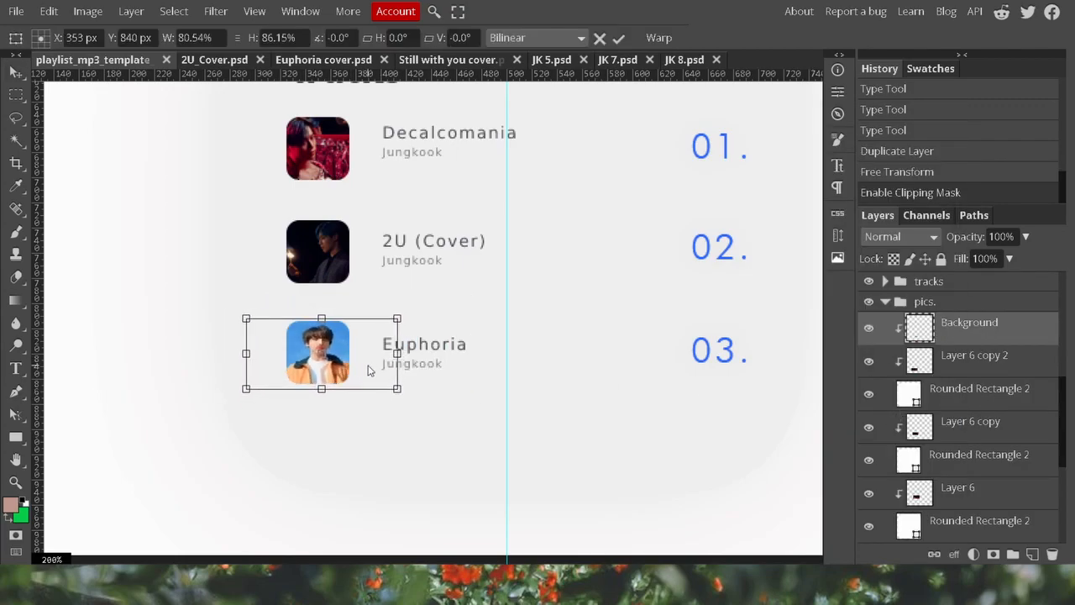
{"action": "key", "text": "Return"}
{"action": "left_click", "coordinate": [974, 357]}
{"action": "key", "text": "Delete"}
Step: Copy the 2U cover into the template above Layer 6 copy and close the Euphoria cover document
{"action": "left_click", "coordinate": [979, 393]}
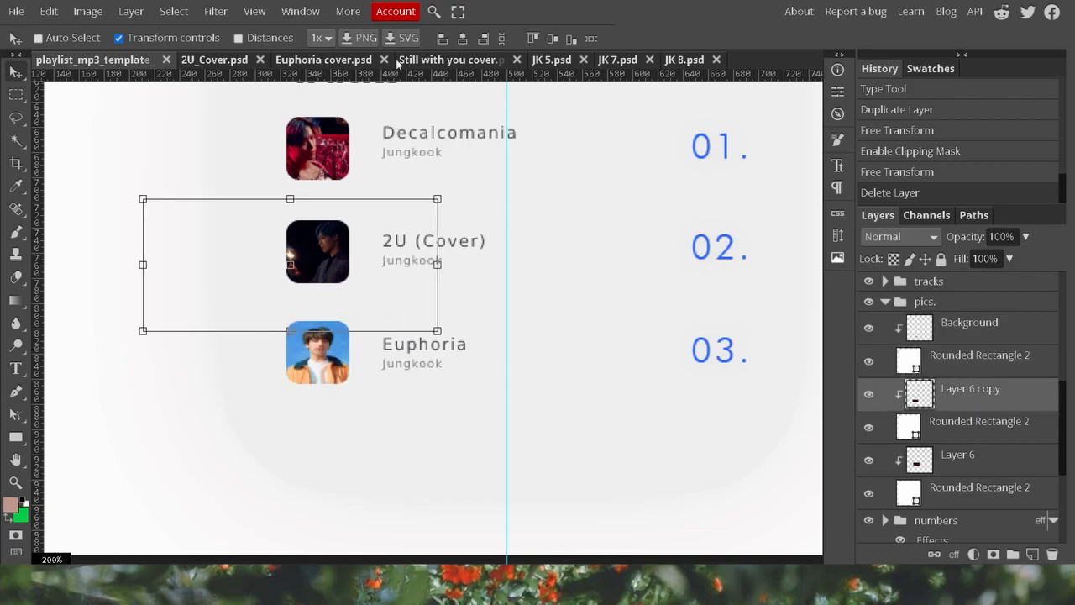
{"action": "left_click", "coordinate": [361, 62]}
{"action": "left_click", "coordinate": [218, 60]}
{"action": "left_click_drag", "start_coordinate": [991, 283], "coordinate": [105, 62]}
{"action": "left_click", "coordinate": [384, 61]}
{"action": "scroll", "coordinate": [1012, 420], "scroll_direction": "down", "scroll_amount": 4}
Step: Clip the 2U cover to the second track's thumbnail and delete the old photo, Layer 6 copy
{"action": "right_click", "coordinate": [983, 396]}
{"action": "left_click", "coordinate": [929, 417]}
{"action": "left_click", "coordinate": [978, 421]}
{"action": "key", "text": "Delete"}
Step: Move the clipped 2U cover down so that it covers the second track's thumbnail
{"action": "left_click", "coordinate": [983, 399]}
{"action": "scroll", "coordinate": [536, 465], "scroll_direction": "down", "scroll_amount": 2}
{"action": "left_click_drag", "start_coordinate": [376, 442], "coordinate": [440, 560]}
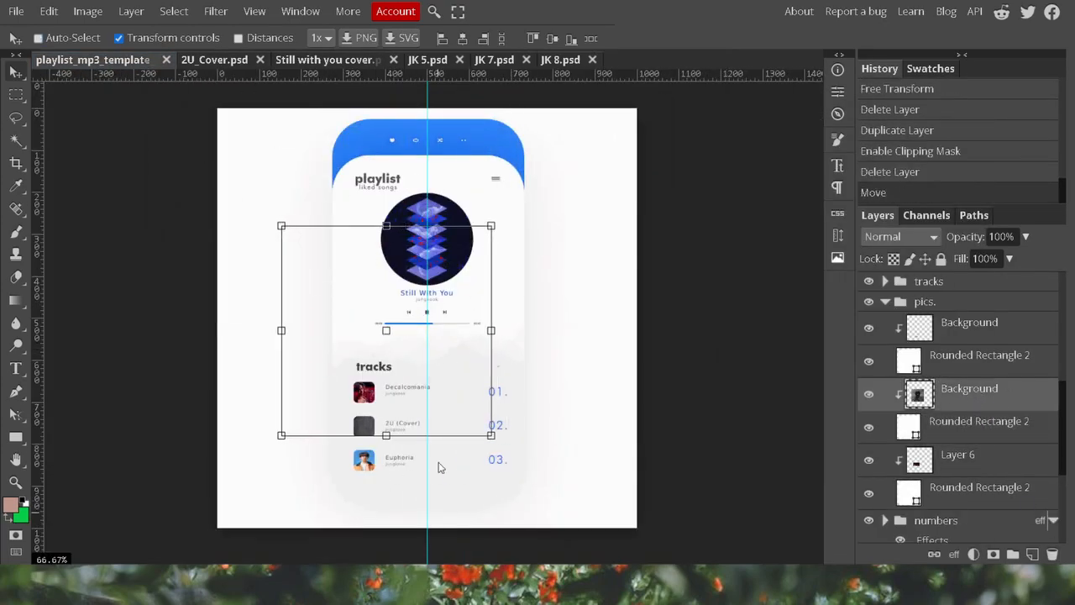
{"action": "left_click_drag", "start_coordinate": [281, 225], "coordinate": [453, 400]}
{"action": "key", "text": "ctrl+plus"}
{"action": "key", "text": "ctrl+plus"}
{"action": "scroll", "coordinate": [556, 386], "scroll_direction": "down", "scroll_amount": 3}
{"action": "left_click_drag", "start_coordinate": [586, 404], "coordinate": [259, 431]}
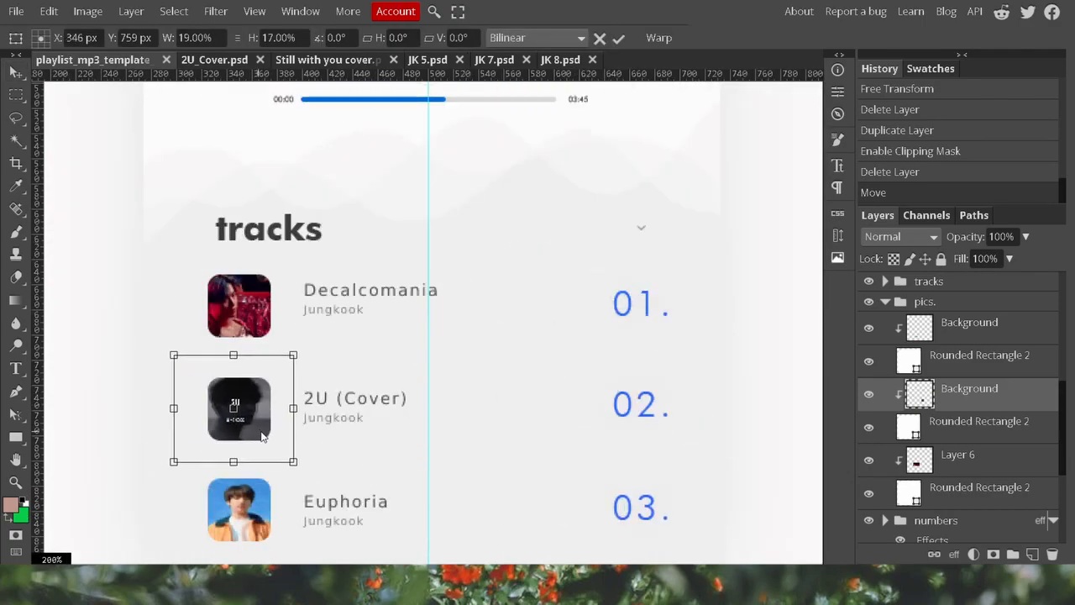
{"action": "key", "text": "ctrl+plus"}
{"action": "scroll", "coordinate": [252, 445], "scroll_direction": "left", "scroll_amount": 3}
{"action": "scroll", "coordinate": [269, 428], "scroll_direction": "up", "scroll_amount": 1}
{"action": "scroll", "coordinate": [320, 433], "scroll_direction": "down", "scroll_amount": 2}
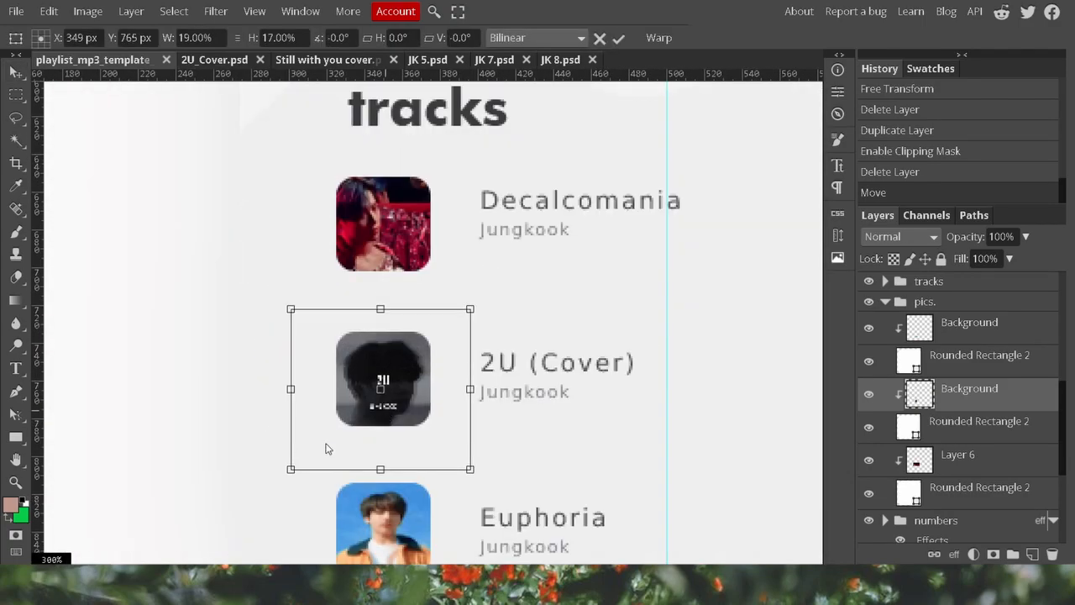
{"action": "key", "text": "Escape"}
Step: Scale the 2U cover to 15.60% width and 14.60% height and position it within the second track's thumbnail
{"action": "key", "text": "ctrl+minus"}
{"action": "key", "text": "ctrl+minus"}
{"action": "key", "text": "ctrl+minus"}
{"action": "left_click_drag", "start_coordinate": [491, 435], "coordinate": [323, 256]}
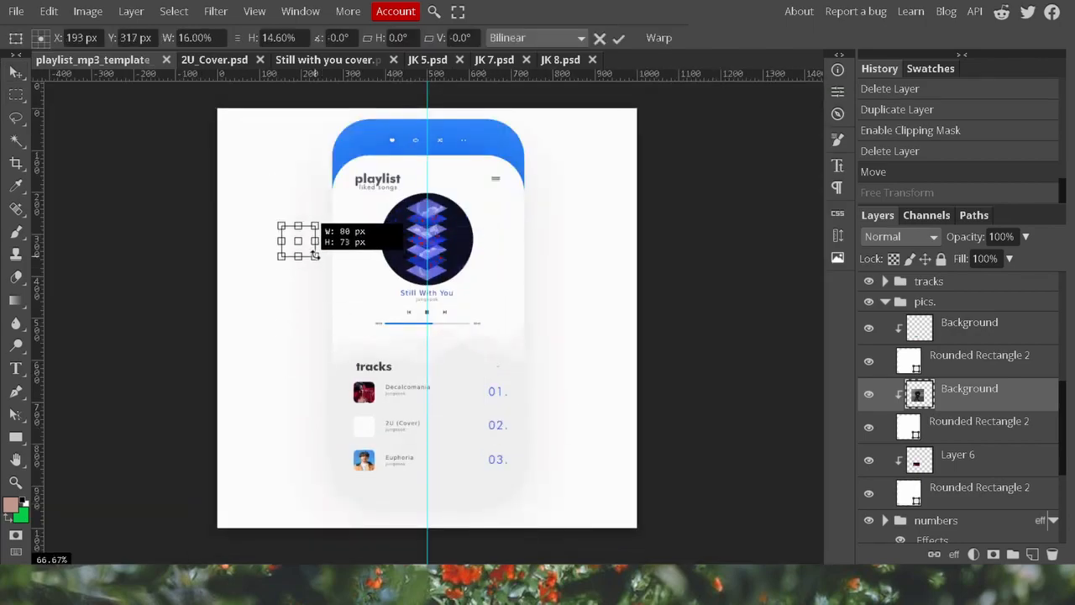
{"action": "left_click_drag", "start_coordinate": [369, 427], "coordinate": [370, 438]}
{"action": "key", "text": "ctrl+plus"}
{"action": "key", "text": "ctrl+plus"}
{"action": "key", "text": "ctrl+plus"}
{"action": "key", "text": "ctrl+plus"}
{"action": "scroll", "coordinate": [392, 424], "scroll_direction": "down", "scroll_amount": 7}
{"action": "scroll", "coordinate": [391, 423], "scroll_direction": "left", "scroll_amount": 2}
{"action": "left_click_drag", "start_coordinate": [257, 358], "coordinate": [268, 372]}
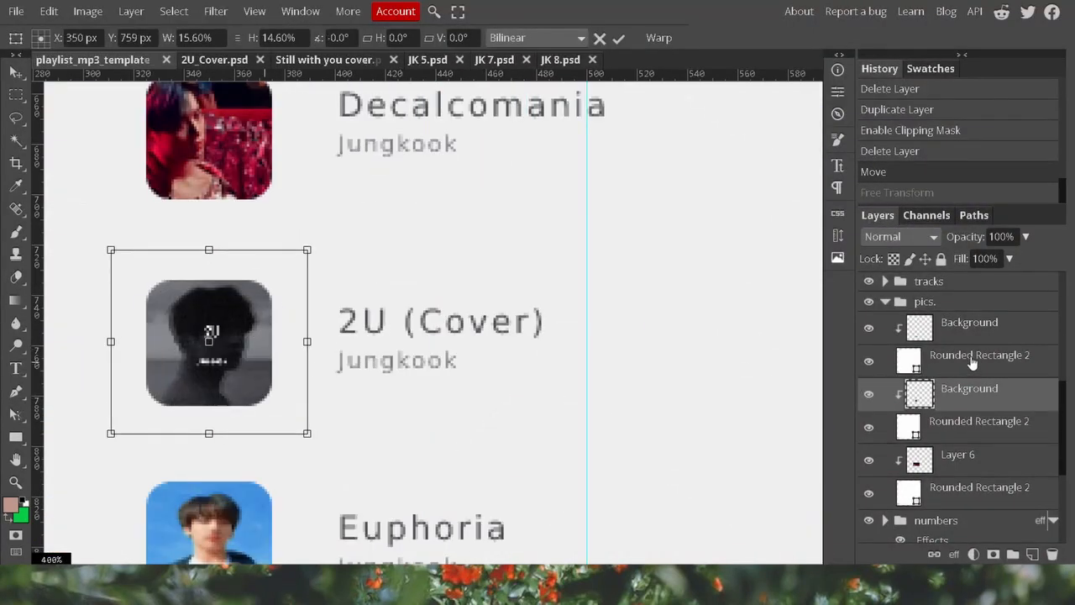
{"action": "key", "text": "Return"}
Step: Close the 2U cover and Still with you cover documents
{"action": "left_click", "coordinate": [969, 425]}
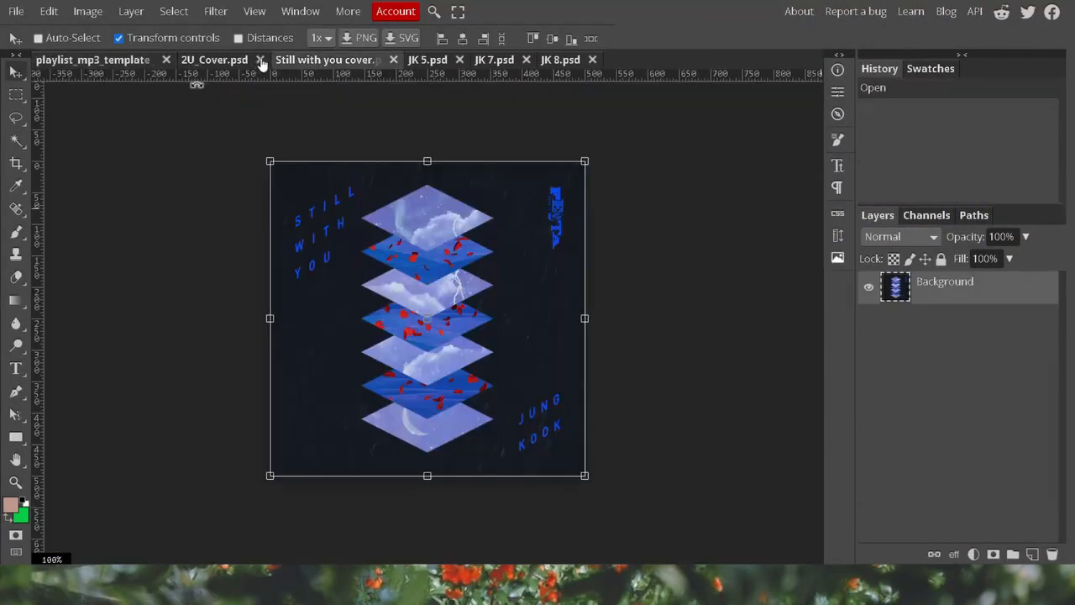
{"action": "left_click", "coordinate": [260, 60]}
{"action": "left_click", "coordinate": [299, 60]}
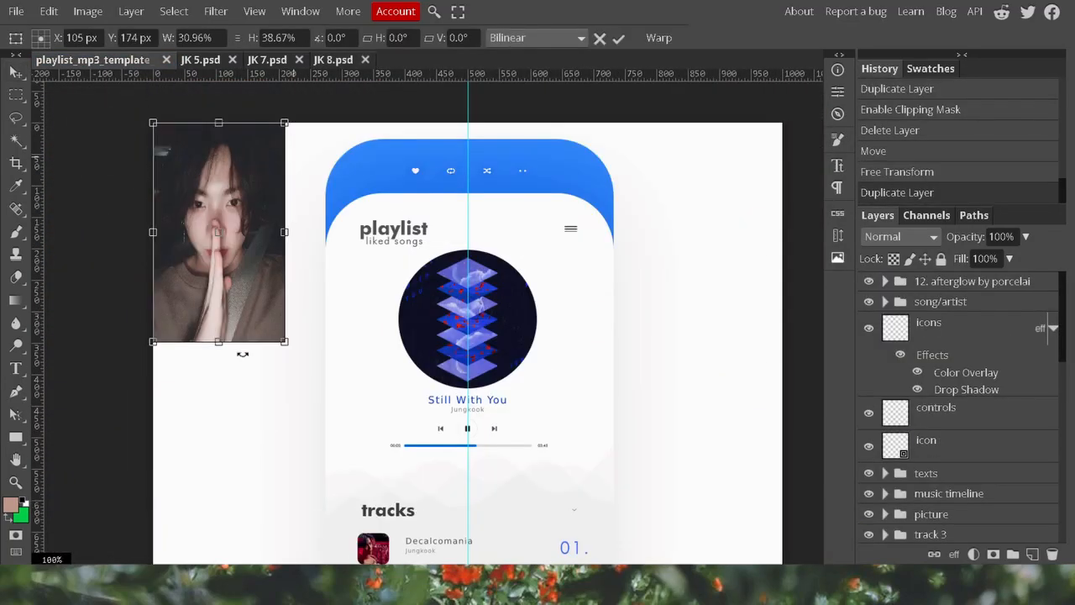
Step: Scale the copied portrait photo to 30.96% width and 26.67% height and move it over the first track's thumbnail
{"action": "left_click_drag", "start_coordinate": [239, 346], "coordinate": [218, 275]}
{"action": "left_click_drag", "start_coordinate": [252, 194], "coordinate": [400, 527]}
{"action": "scroll", "coordinate": [420, 521], "scroll_direction": "down", "scroll_amount": 2}
{"action": "key", "text": "ctrl+plus"}
{"action": "scroll", "coordinate": [437, 470], "scroll_direction": "down", "scroll_amount": 5}
{"action": "scroll", "coordinate": [969, 384], "scroll_direction": "down", "scroll_amount": 6}
Step: Clip the portrait to the first track's rounded rectangle and delete the old photo, Layer 6
{"action": "right_click", "coordinate": [963, 299]}
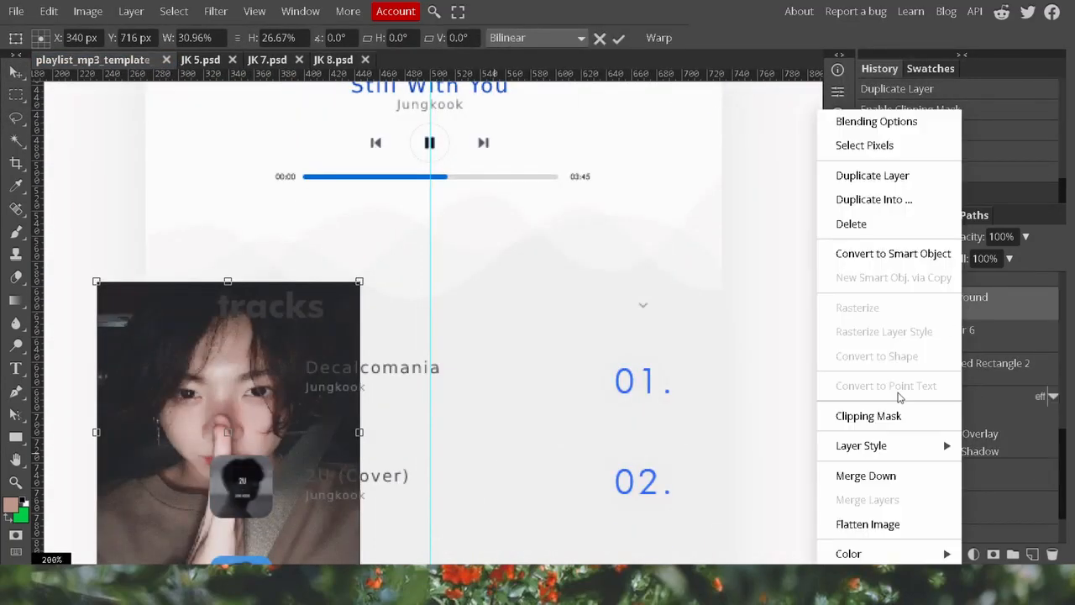
{"action": "left_click", "coordinate": [873, 415]}
{"action": "left_click", "coordinate": [966, 333]}
{"action": "left_click", "coordinate": [1051, 554]}
Step: Scale the clipped portrait to 31.58% width and 32.50% height and position it within the first track's thumbnail
{"action": "scroll", "coordinate": [110, 496], "scroll_direction": "down", "scroll_amount": 2}
{"action": "left_click_drag", "start_coordinate": [110, 497], "coordinate": [268, 300]}
{"action": "left_click_drag", "start_coordinate": [335, 264], "coordinate": [263, 321]}
{"action": "left_click_drag", "start_coordinate": [194, 375], "coordinate": [201, 355]}
{"action": "left_click_drag", "start_coordinate": [264, 330], "coordinate": [265, 338]}
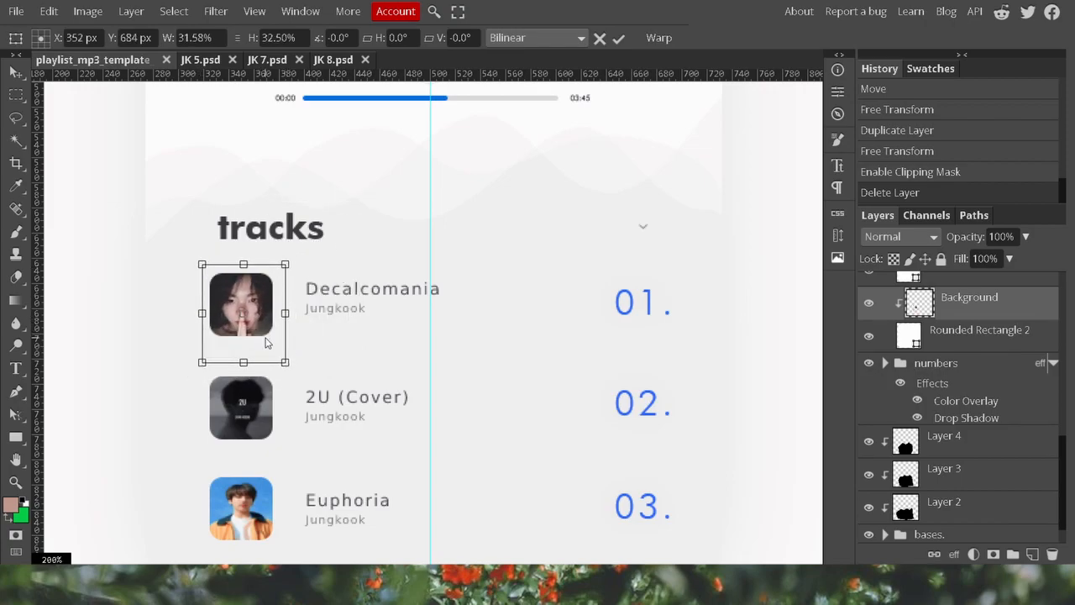
{"action": "left_click", "coordinate": [945, 470]}
{"action": "key", "text": "ctrl+plus"}
{"action": "scroll", "coordinate": [949, 447], "scroll_direction": "down", "scroll_amount": 1}
{"action": "scroll", "coordinate": [600, 403], "scroll_direction": "down", "scroll_amount": 1}
{"action": "key", "text": "ctrl+0"}
Step: Copy the JK 8 photo into the template just above the white Background layer and close the JK 8 document
{"action": "left_click", "coordinate": [975, 477]}
{"action": "left_click", "coordinate": [924, 521]}
{"action": "left_click", "coordinate": [351, 66]}
{"action": "left_click", "coordinate": [387, 66]}
{"action": "left_click_drag", "start_coordinate": [952, 337], "coordinate": [931, 502]}
Step: Resize the seated JK 8 photo and position it behind the playlist card on the canvas's left half
{"action": "left_click_drag", "start_coordinate": [277, 353], "coordinate": [198, 327]}
{"action": "key", "text": "ctrl+t"}
{"action": "left_click_drag", "start_coordinate": [121, 513], "coordinate": [102, 538]}
{"action": "left_click_drag", "start_coordinate": [269, 461], "coordinate": [284, 464]}
{"action": "key", "text": "Return"}
Step: Copy the JK 7 photo into the playlist template
{"action": "left_click", "coordinate": [278, 66]}
{"action": "left_click_drag", "start_coordinate": [900, 308], "coordinate": [686, 278]}
{"action": "scroll", "coordinate": [588, 378], "scroll_direction": "down", "scroll_amount": 5}
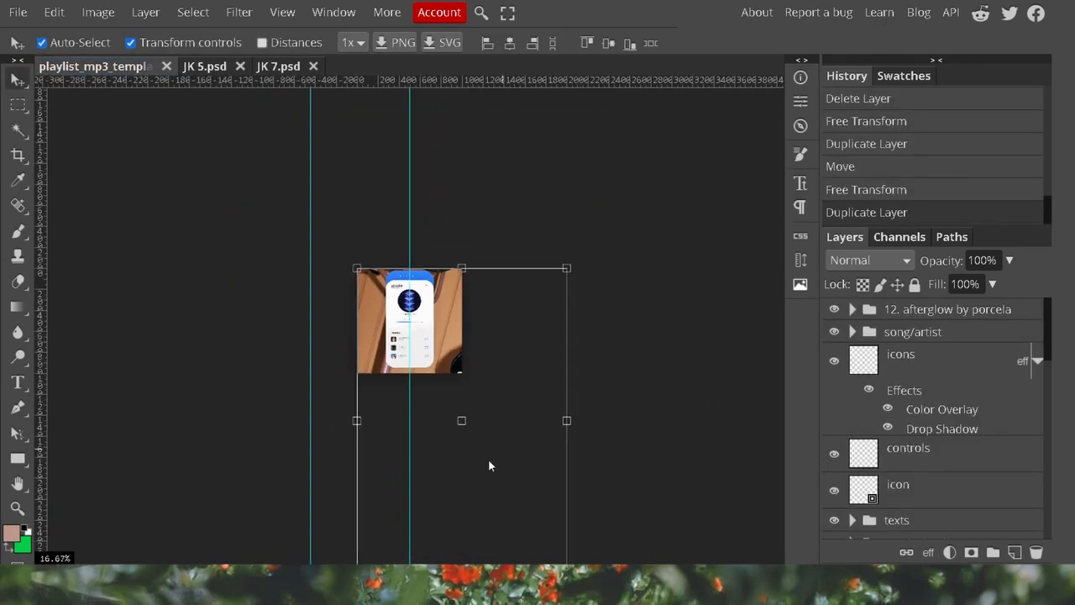
Step: Scale the JK 7 photo to 51% width and 48.80% height and position it over the canvas's right half
{"action": "left_click_drag", "start_coordinate": [423, 408], "coordinate": [436, 357]}
{"action": "scroll", "coordinate": [684, 404], "scroll_direction": "up", "scroll_amount": 4}
{"action": "left_click_drag", "start_coordinate": [409, 493], "coordinate": [279, 478]}
{"action": "left_click_drag", "start_coordinate": [694, 319], "coordinate": [607, 340]}
{"action": "left_click_drag", "start_coordinate": [631, 161], "coordinate": [636, 112]}
{"action": "left_click_drag", "start_coordinate": [389, 478], "coordinate": [353, 521]}
{"action": "left_click_drag", "start_coordinate": [655, 101], "coordinate": [673, 76]}
{"action": "left_click_drag", "start_coordinate": [567, 372], "coordinate": [544, 368]}
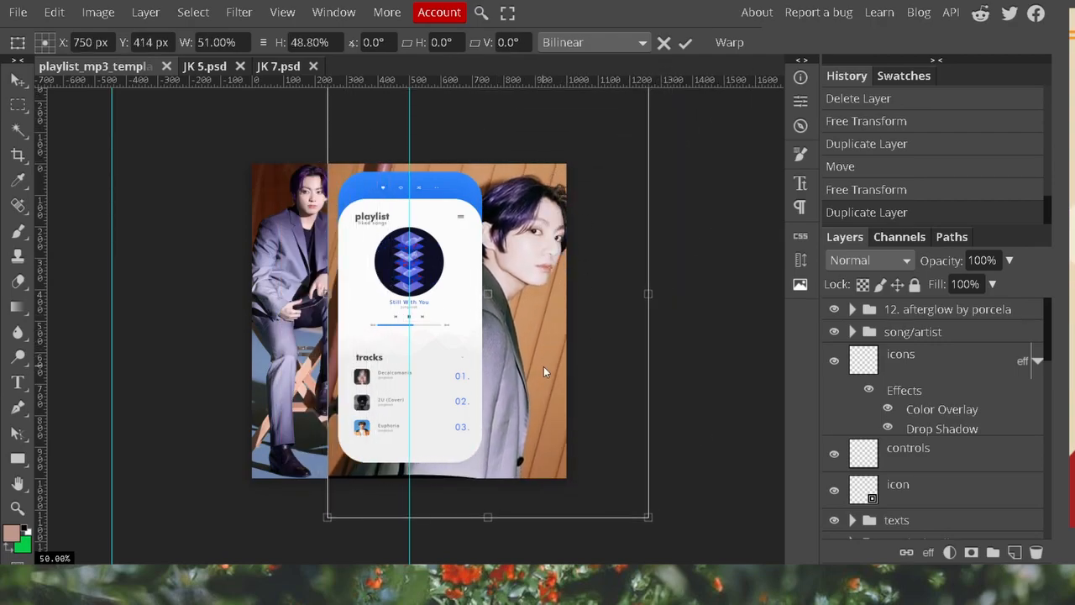
{"action": "left_click", "coordinate": [684, 43]}
Step: Clear the part of the JK 7 photo left of the centre guide with a rectangular selection and deselect
{"action": "key", "text": "m"}
{"action": "left_click_drag", "start_coordinate": [286, 163], "coordinate": [409, 477]}
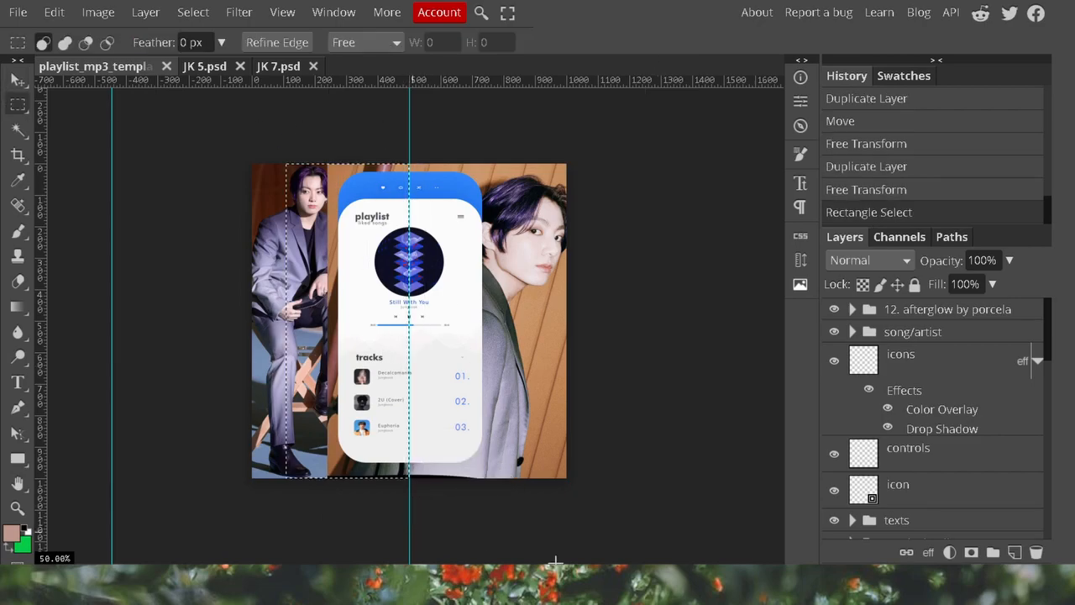
{"action": "key", "text": "Delete"}
{"action": "key", "text": "v"}
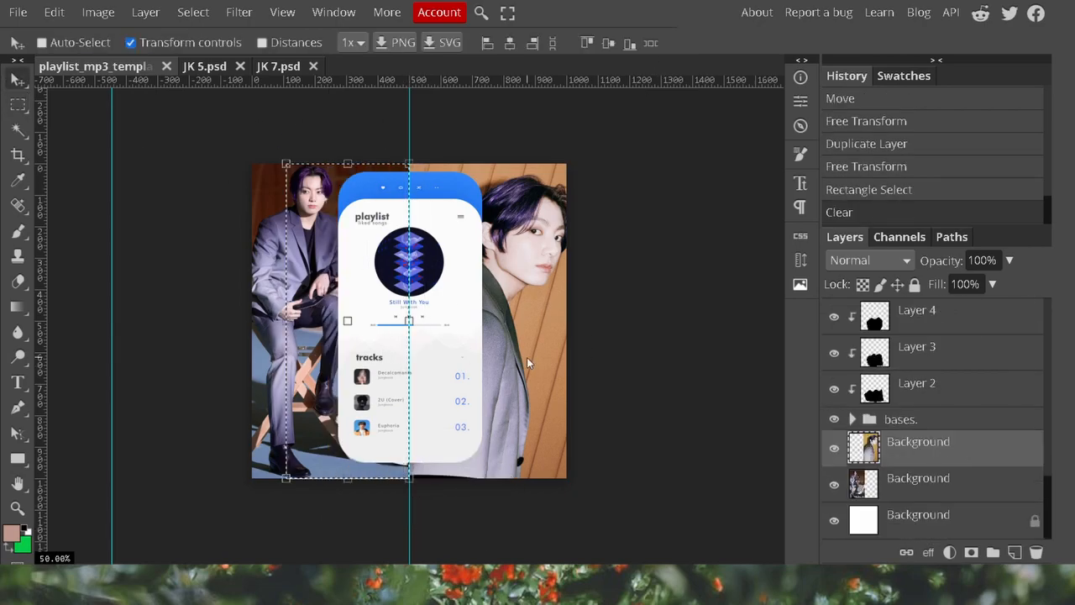
{"action": "key", "text": "ctrl+d"}
Step: Enlarge the JK 7 photo slightly from its lower-right and upper-left corners
{"action": "left_click_drag", "start_coordinate": [648, 517], "coordinate": [651, 520]}
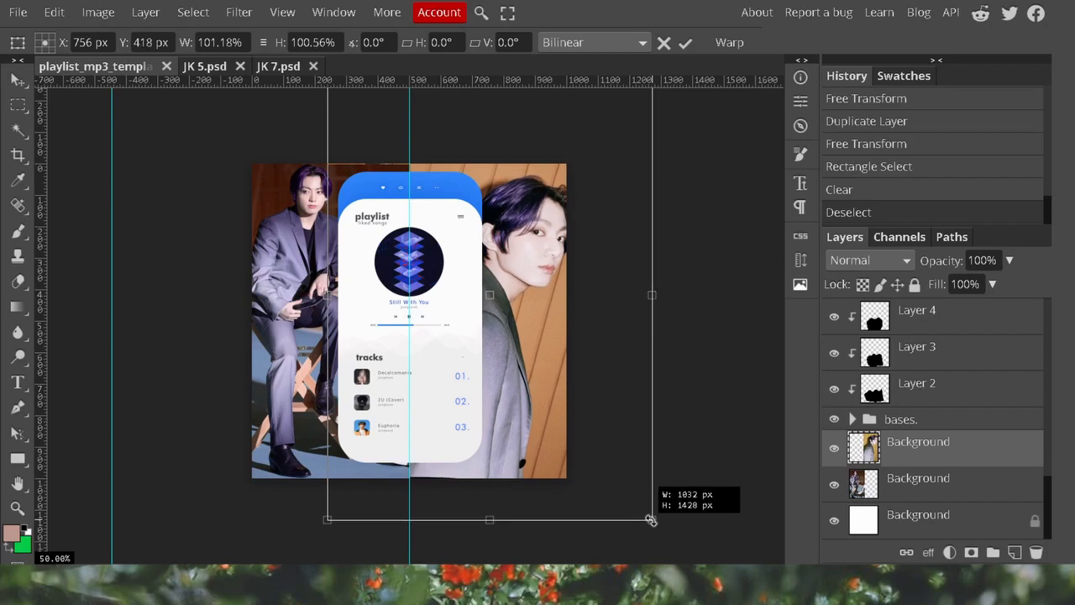
{"action": "scroll", "coordinate": [397, 194], "scroll_direction": "up", "scroll_amount": 2}
{"action": "left_click_drag", "start_coordinate": [326, 227], "coordinate": [323, 221]}
{"action": "left_click", "coordinate": [684, 43]}
{"action": "scroll", "coordinate": [660, 271], "scroll_direction": "down", "scroll_amount": 2}
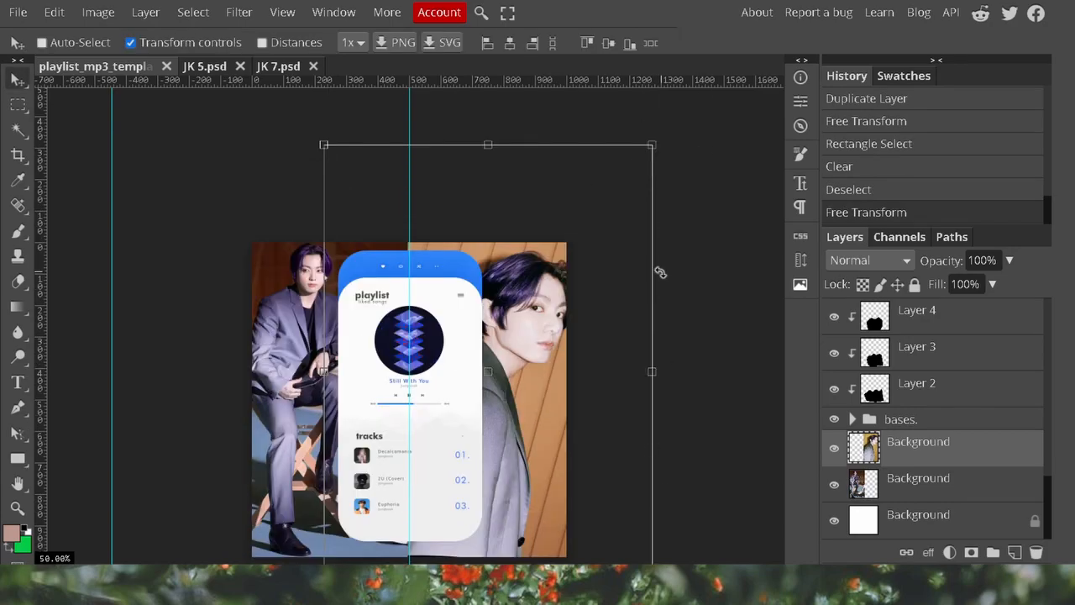
Step: Clear the enlarged JK 7 photo's remaining overlap left of the centre guide and remove the selection
{"action": "key", "text": "m"}
{"action": "left_click_drag", "start_coordinate": [307, 92], "coordinate": [485, 435]}
{"action": "key", "text": "Delete"}
{"action": "key", "text": "ctrl+d"}
{"action": "key", "text": "ctrl+s"}
{"action": "key", "text": "Return"}
Step: Unlock and delete the white Background layer beneath the two photos
{"action": "left_click", "coordinate": [938, 420]}
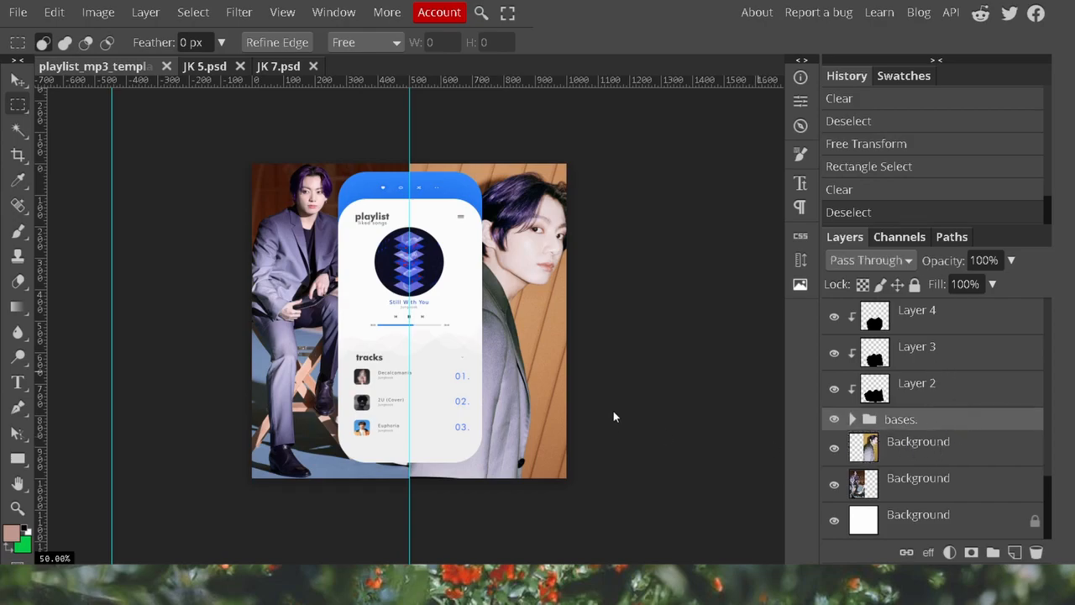
{"action": "left_click", "coordinate": [932, 446]}
{"action": "scroll", "coordinate": [922, 360], "scroll_direction": "up", "scroll_amount": 5}
{"action": "scroll", "coordinate": [924, 378], "scroll_direction": "down", "scroll_amount": 5}
{"action": "left_click", "coordinate": [951, 485]}
{"action": "left_click", "coordinate": [966, 525]}
{"action": "left_click", "coordinate": [1034, 521]}
{"action": "key", "text": "Delete"}
Step: Adjust the opacity of the wave shapes on Layer 3 and Layer 2, and set Layer 4 to 5%
{"action": "left_click", "coordinate": [866, 456]}
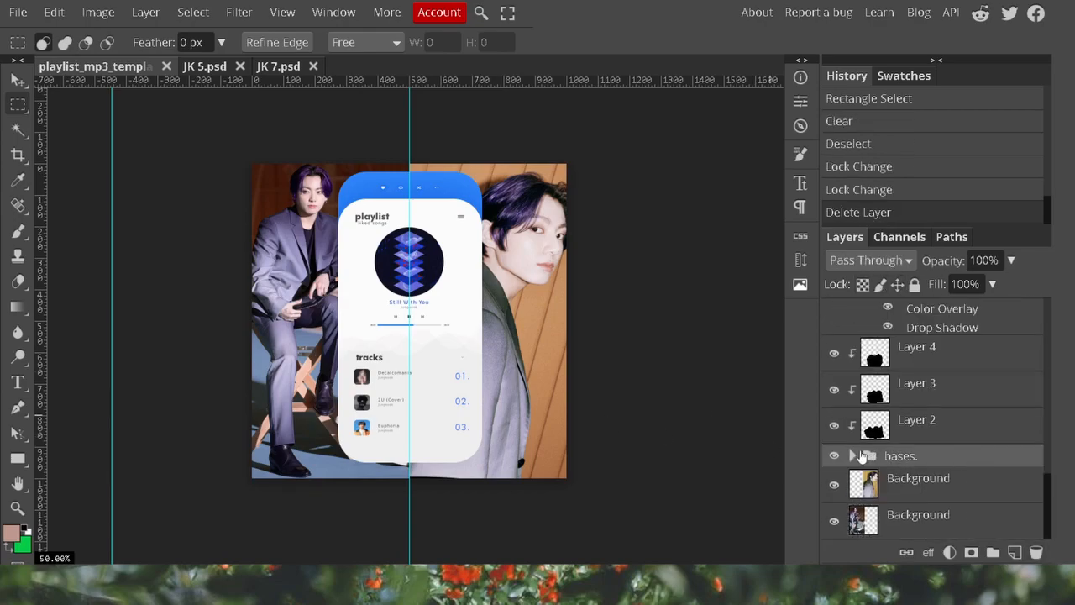
{"action": "scroll", "coordinate": [939, 490], "scroll_direction": "up", "scroll_amount": 5}
{"action": "scroll", "coordinate": [974, 436], "scroll_direction": "down", "scroll_amount": 5}
{"action": "left_click", "coordinate": [950, 357]}
{"action": "left_click", "coordinate": [1010, 260]}
{"action": "mouse_move", "coordinate": [934, 286]}
{"action": "left_mouse_down"}
{"action": "mouse_move", "coordinate": [924, 286]}
{"action": "mouse_move", "coordinate": [941, 286]}
{"action": "left_mouse_up"}
{"action": "key", "text": "BackSpace"}
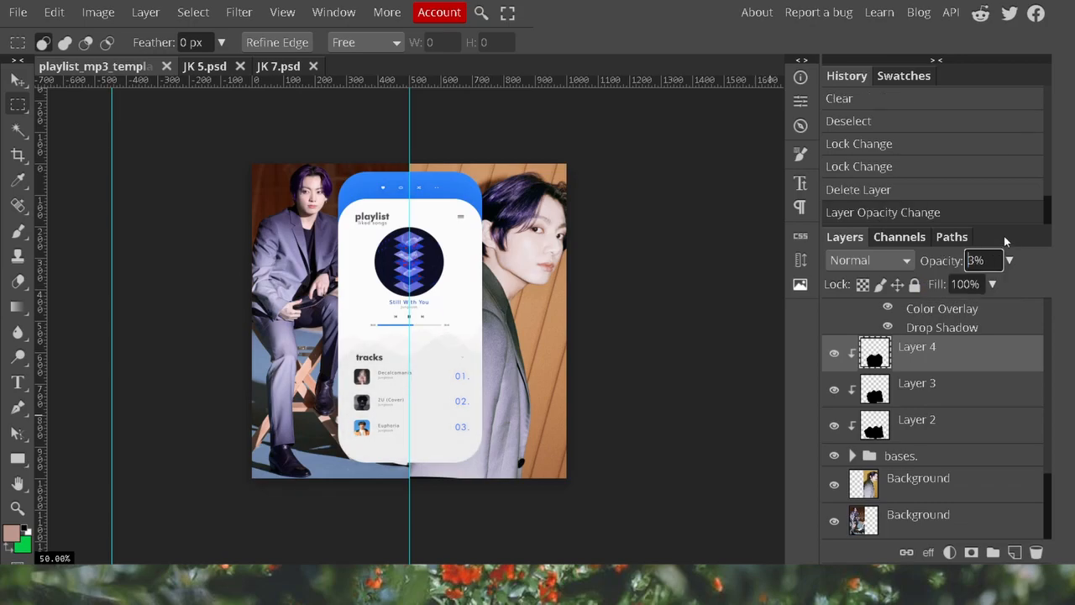
{"action": "left_click", "coordinate": [971, 387]}
{"action": "left_click", "coordinate": [974, 261]}
{"action": "left_click", "coordinate": [970, 425]}
{"action": "left_click", "coordinate": [974, 260]}
{"action": "type", "text": "5"}
{"action": "left_click", "coordinate": [933, 353]}
{"action": "left_click", "coordinate": [948, 432]}
{"action": "left_click", "coordinate": [966, 370]}
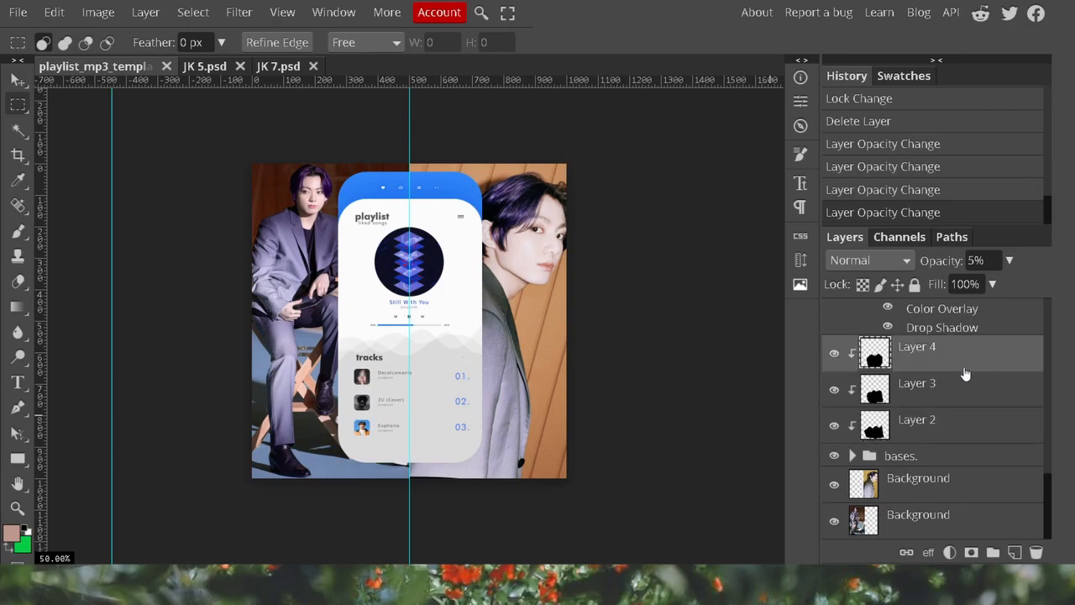
Step: Clear all guides and open the PNG export settings for the playlist edit
{"action": "left_click", "coordinate": [800, 236]}
{"action": "left_click", "coordinate": [696, 326]}
{"action": "left_click", "coordinate": [18, 12]}
{"action": "mouse_move", "coordinate": [47, 260]}
{"action": "left_click", "coordinate": [187, 149]}
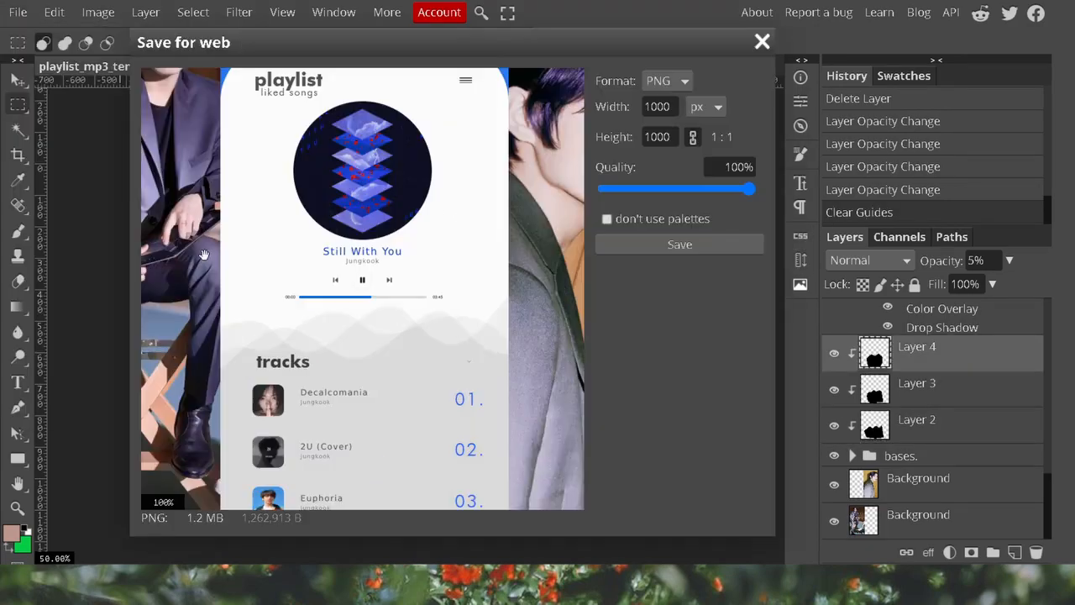
Step: Rename the document as JK EDIT playlist and export it as a PNG
{"action": "key", "text": "Return"}
{"action": "type", "text": "JK EDIT playlist"}
{"action": "left_click", "coordinate": [263, 209]}
{"action": "left_click", "coordinate": [18, 12]}
{"action": "left_click", "coordinate": [731, 251]}
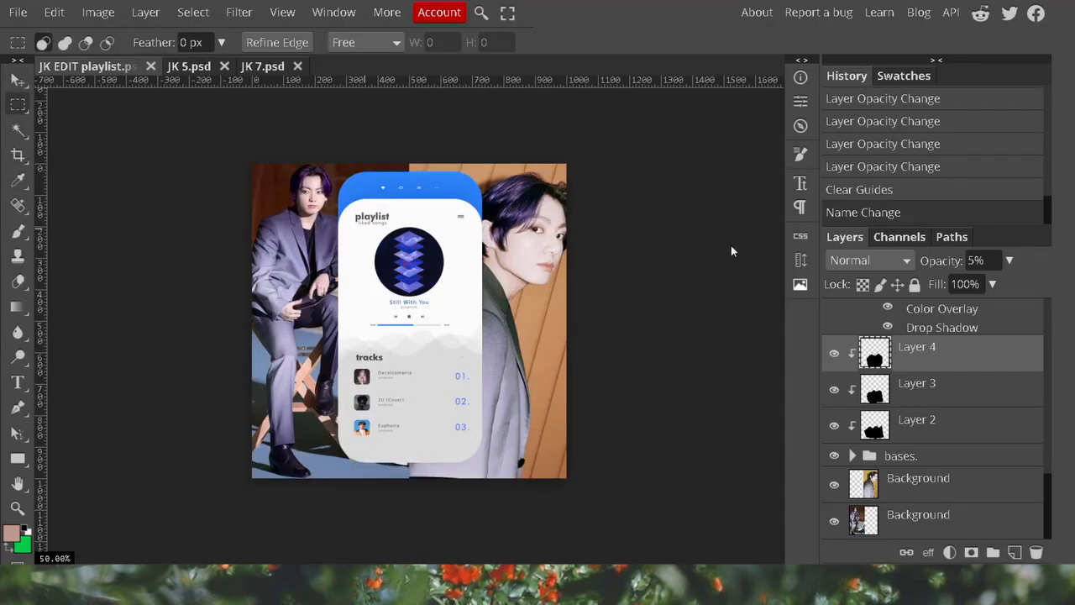
Step: Recolor the played part of the progress bar in the music timeline group purple
{"action": "scroll", "coordinate": [960, 420], "scroll_direction": "up", "scroll_amount": 10}
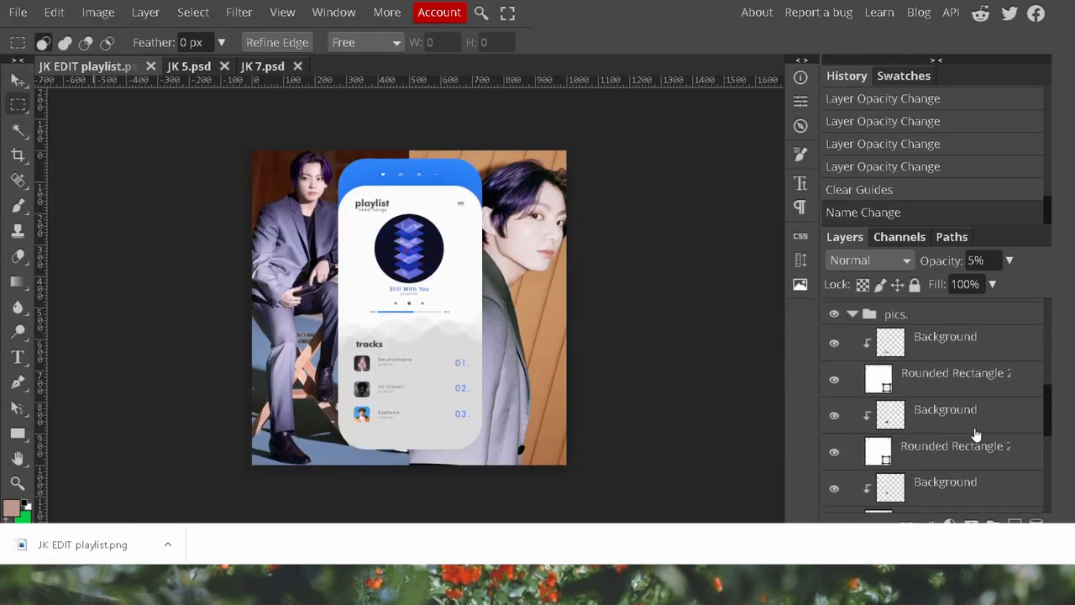
{"action": "left_click", "coordinate": [911, 492]}
{"action": "scroll", "coordinate": [926, 423], "scroll_direction": "down", "scroll_amount": 4}
{"action": "key", "text": "v"}
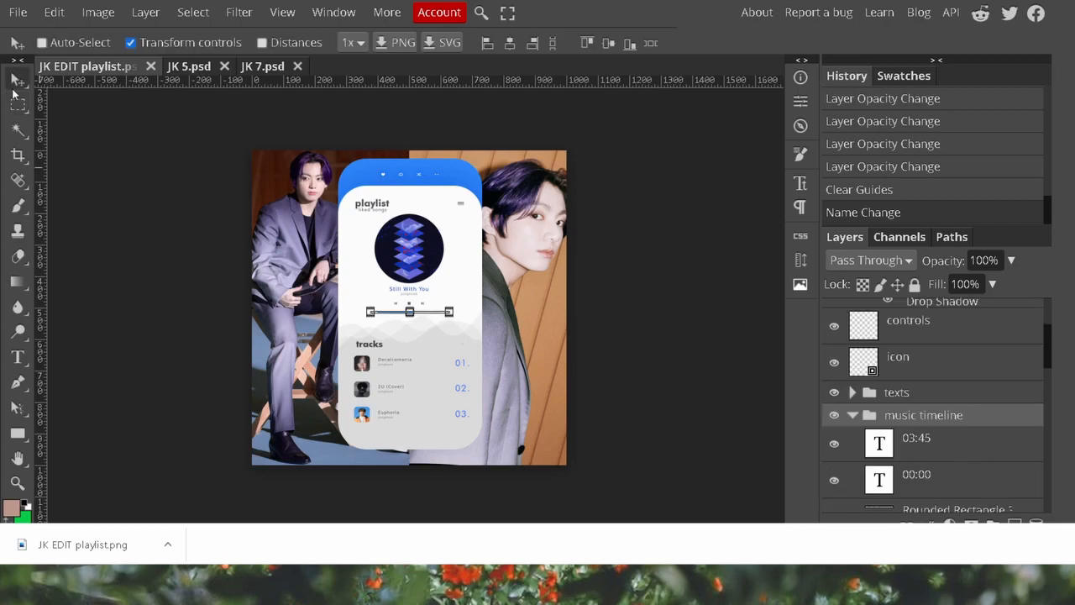
{"action": "double_click", "coordinate": [879, 434]}
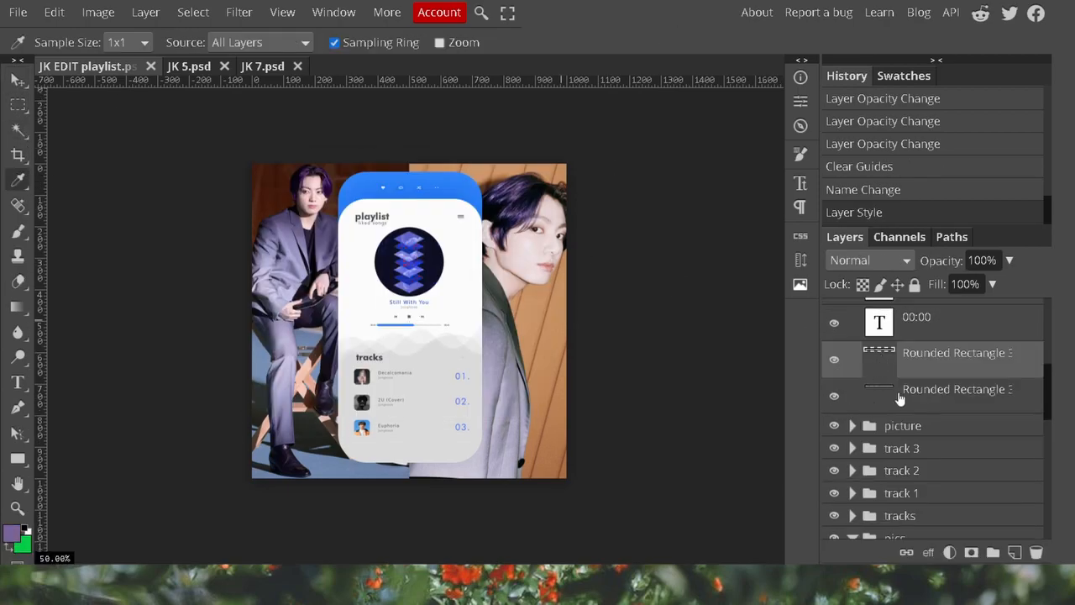
Step: Recolor the blue rounded rectangle behind the playlist card purple
{"action": "scroll", "coordinate": [983, 412], "scroll_direction": "down", "scroll_amount": 5}
{"action": "double_click", "coordinate": [873, 447]}
{"action": "double_click", "coordinate": [381, 353]}
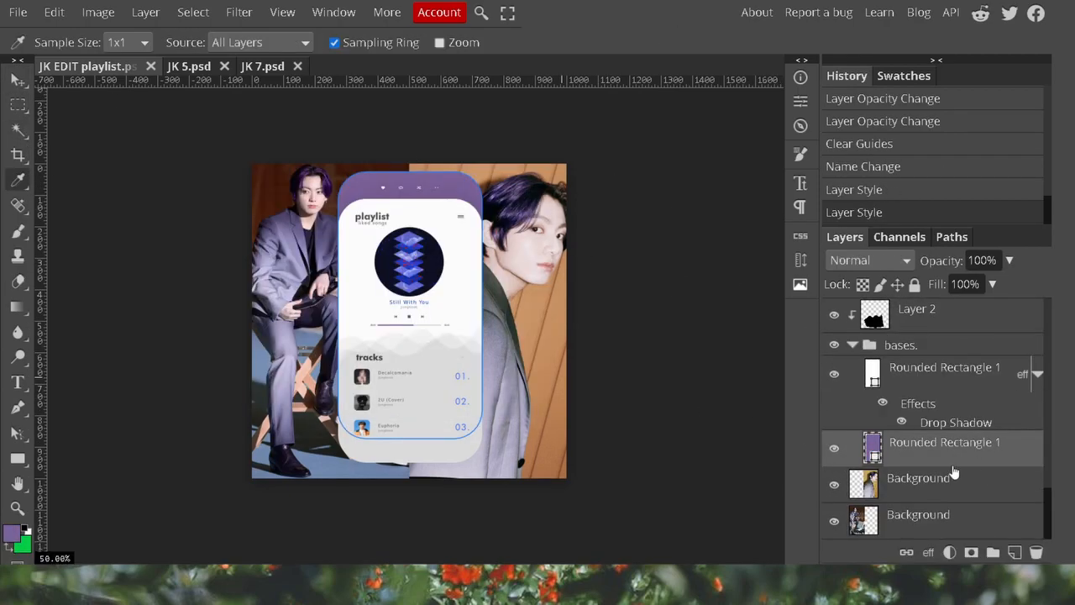
Step: Set the text color of track number 03. in the numbers group to purple
{"action": "left_click", "coordinate": [949, 475]}
{"action": "scroll", "coordinate": [965, 453], "scroll_direction": "up", "scroll_amount": 6}
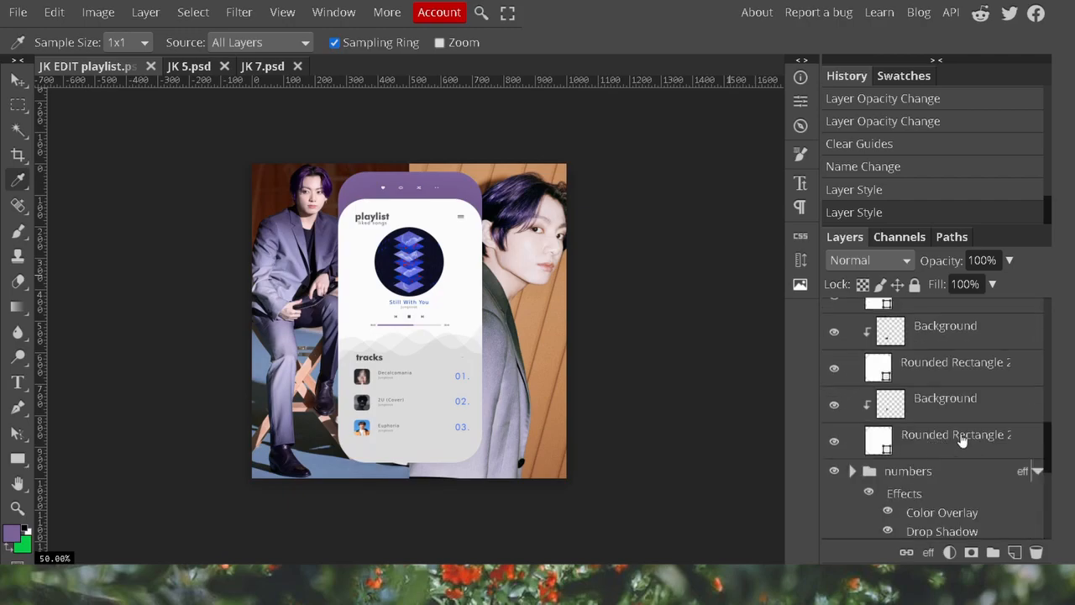
{"action": "left_click", "coordinate": [853, 366]}
{"action": "scroll", "coordinate": [949, 420], "scroll_direction": "down", "scroll_amount": 8}
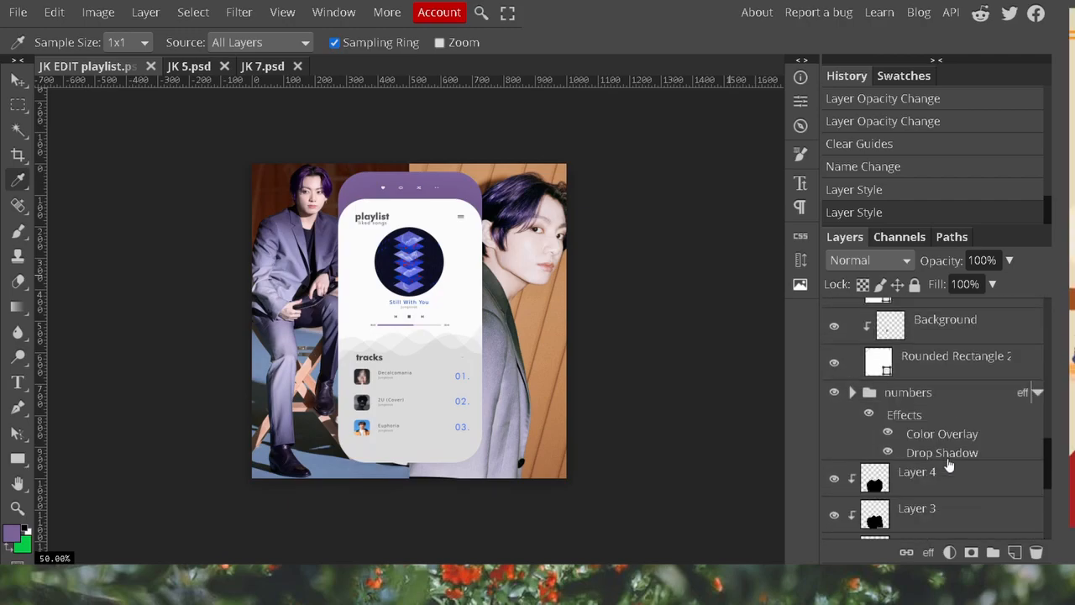
{"action": "left_click", "coordinate": [851, 389]}
{"action": "scroll", "coordinate": [924, 403], "scroll_direction": "down", "scroll_amount": 1}
{"action": "left_click", "coordinate": [868, 401]}
{"action": "double_click", "coordinate": [868, 402]}
{"action": "left_click", "coordinate": [327, 42]}
{"action": "left_click", "coordinate": [454, 377]}
Step: Set the text color of track number 02. in the numbers group to purple
{"action": "left_click", "coordinate": [949, 443]}
{"action": "double_click", "coordinate": [879, 435]}
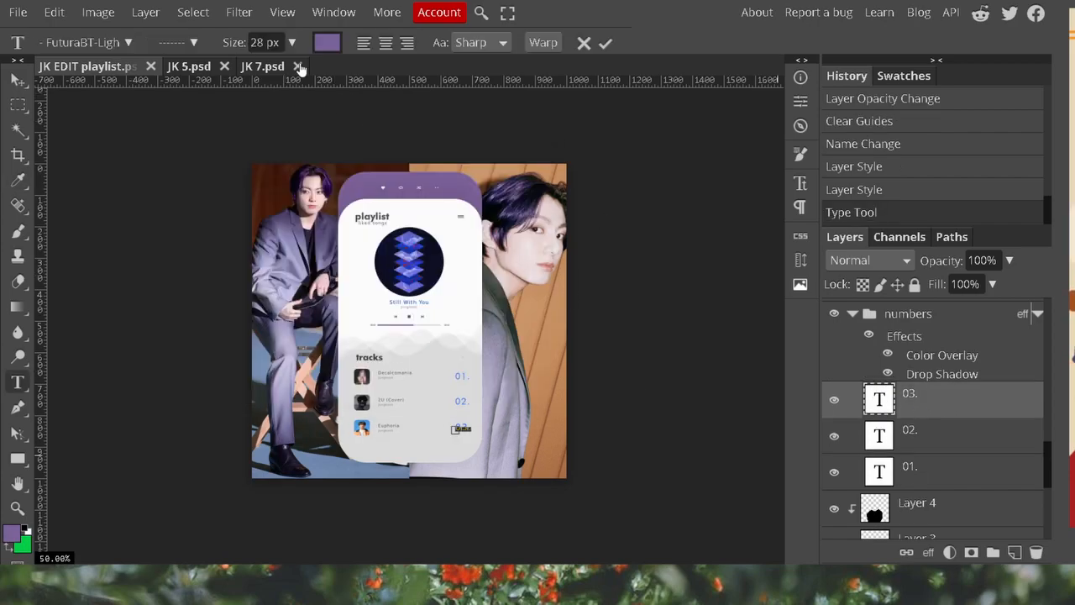
{"action": "double_click", "coordinate": [879, 435]}
{"action": "left_click", "coordinate": [334, 44]}
{"action": "left_click", "coordinate": [386, 357]}
{"action": "left_click", "coordinate": [451, 377]}
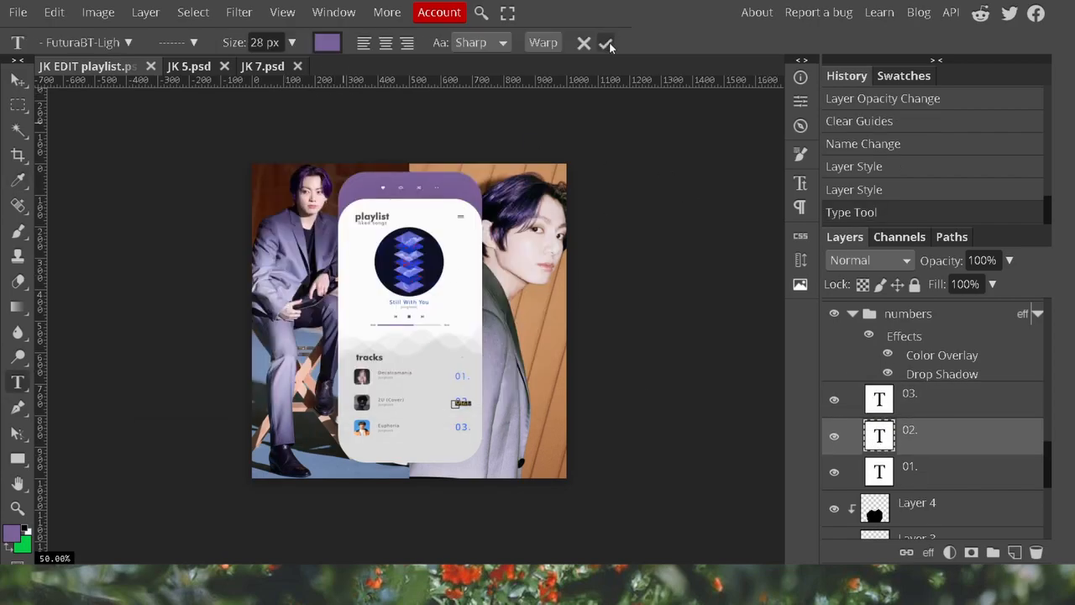
{"action": "left_click", "coordinate": [605, 42]}
Step: Set the text color of track number 01. in the numbers group to purple
{"action": "double_click", "coordinate": [879, 399]}
{"action": "double_click", "coordinate": [878, 399]}
{"action": "left_click", "coordinate": [327, 42]}
{"action": "left_click", "coordinate": [456, 377]}
{"action": "double_click", "coordinate": [878, 468]}
{"action": "key", "text": "Escape"}
{"action": "double_click", "coordinate": [888, 473]}
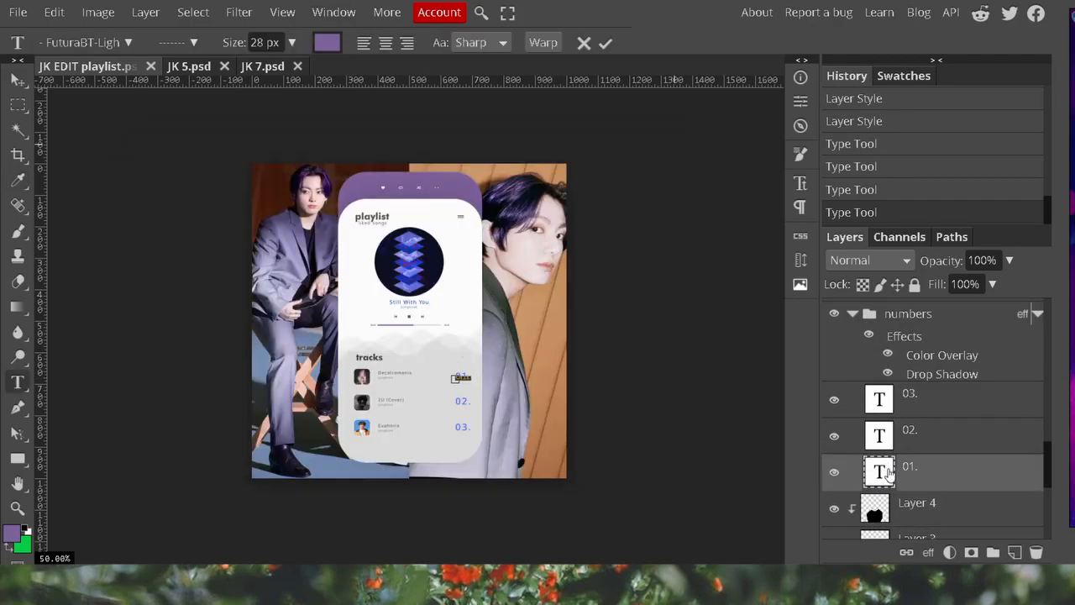
{"action": "left_click", "coordinate": [605, 44]}
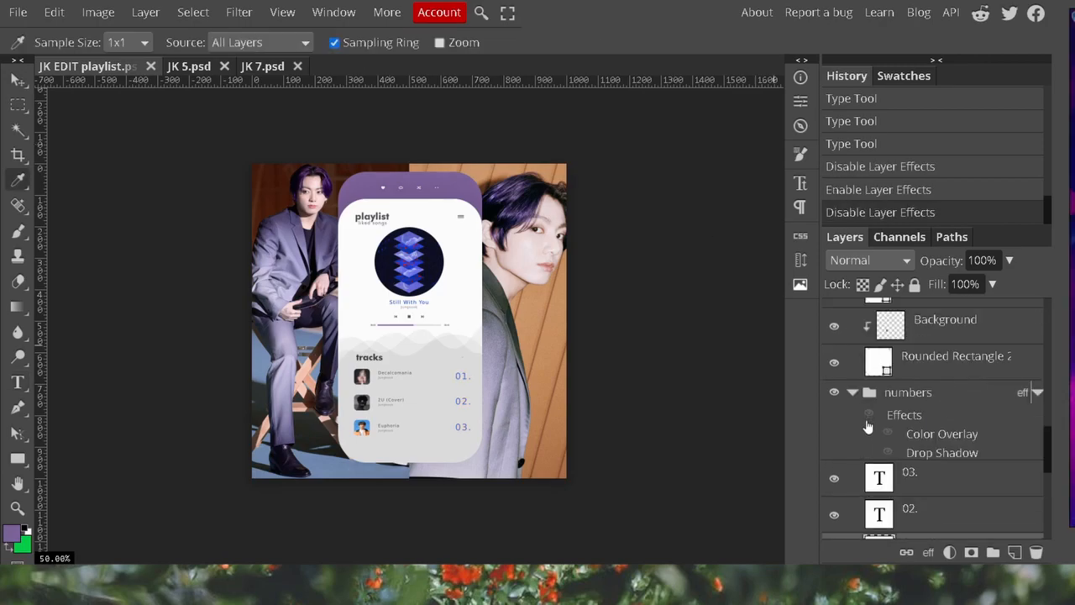
Step: Toggle the numbers group's layer effects and color overlay to compare the track number colors with and without them
{"action": "left_click", "coordinate": [882, 422]}
{"action": "left_click", "coordinate": [870, 415]}
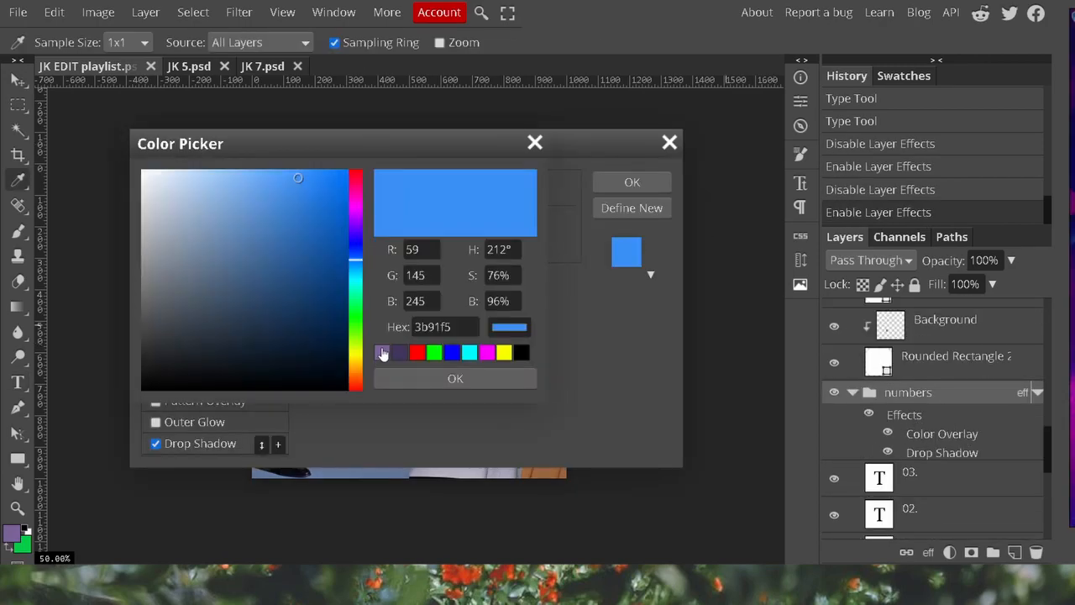
{"action": "double_click", "coordinate": [868, 414]}
{"action": "left_click", "coordinate": [888, 432]}
{"action": "left_click", "coordinate": [888, 432]}
{"action": "left_click", "coordinate": [888, 432]}
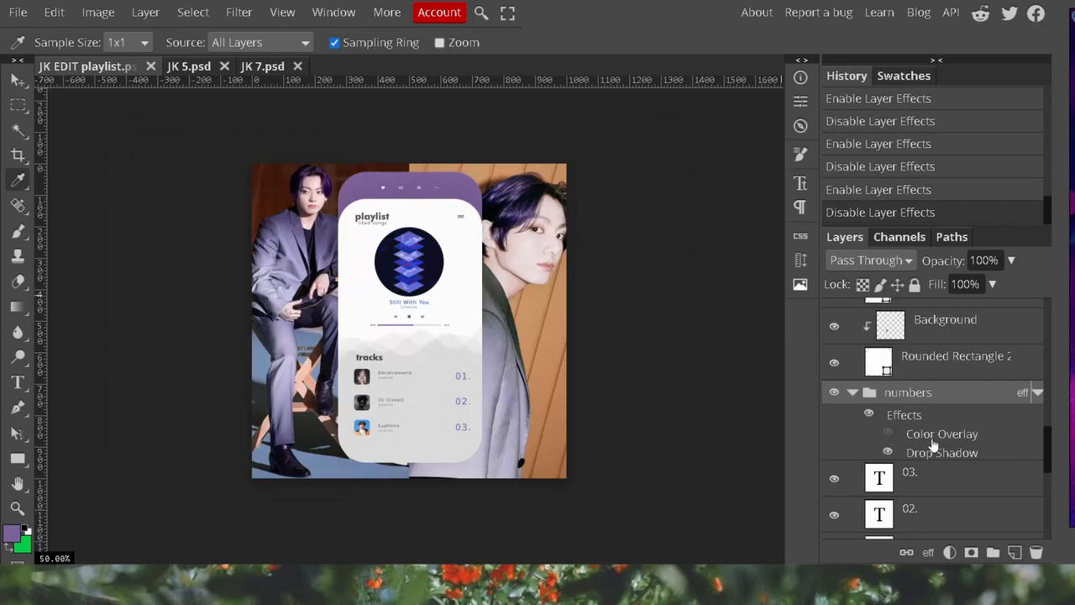
Step: Change the color overlay of the numbers group to purple and enable the effect
{"action": "double_click", "coordinate": [933, 437]}
{"action": "left_click", "coordinate": [531, 246]}
{"action": "left_click", "coordinate": [382, 355]}
{"action": "left_click", "coordinate": [445, 377]}
{"action": "left_click", "coordinate": [632, 183]}
{"action": "left_click", "coordinate": [888, 434]}
{"action": "left_click", "coordinate": [853, 393]}
Step: Try the saved purple as the text color of the Still With You title in the song/artist group
{"action": "scroll", "coordinate": [974, 478], "scroll_direction": "down", "scroll_amount": 1}
{"action": "scroll", "coordinate": [977, 462], "scroll_direction": "down", "scroll_amount": 2}
{"action": "scroll", "coordinate": [985, 421], "scroll_direction": "up", "scroll_amount": 10}
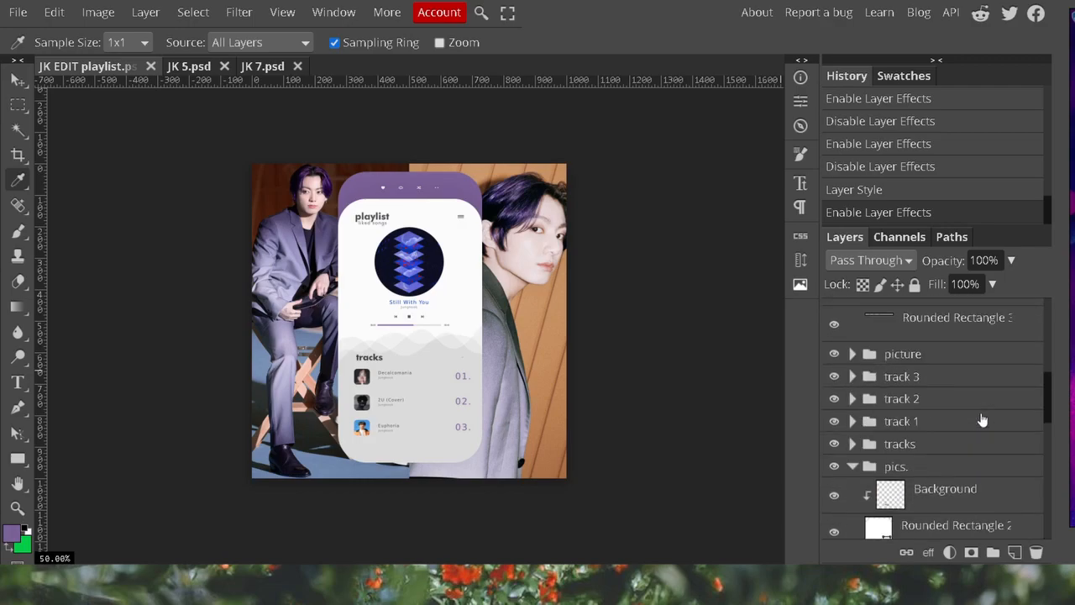
{"action": "left_click", "coordinate": [853, 332]}
{"action": "left_click", "coordinate": [943, 368]}
{"action": "double_click", "coordinate": [879, 397]}
{"action": "left_click", "coordinate": [327, 43]}
{"action": "left_click", "coordinate": [382, 354]}
{"action": "left_click", "coordinate": [417, 366]}
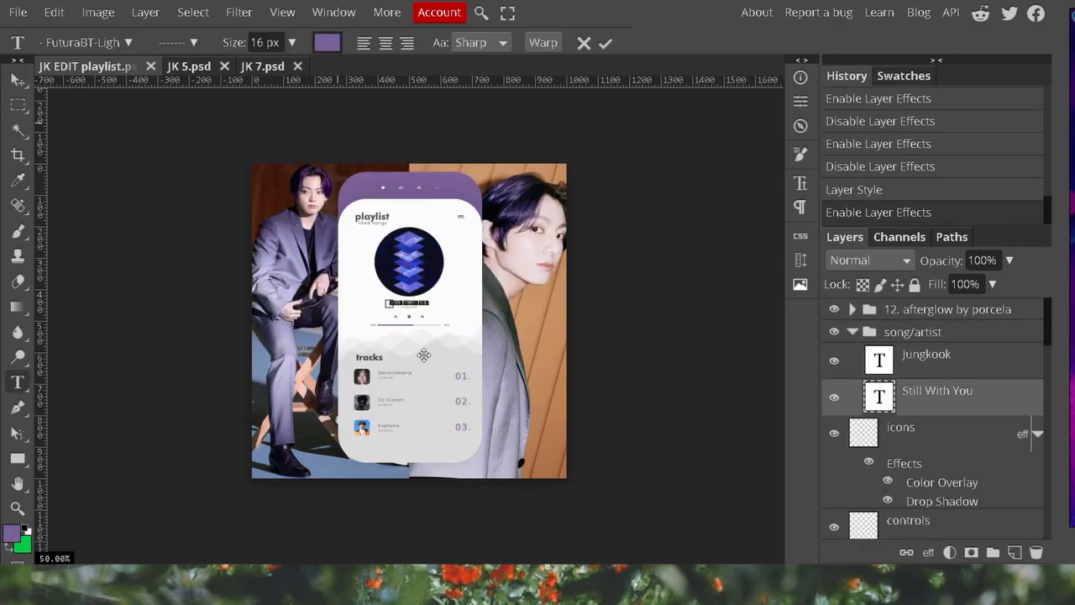
{"action": "left_click", "coordinate": [605, 43]}
Step: Set the text color of the Still With You title to a darker purple
{"action": "left_click", "coordinate": [949, 432]}
{"action": "double_click", "coordinate": [879, 397]}
{"action": "left_click", "coordinate": [327, 44]}
{"action": "left_click", "coordinate": [267, 290]}
{"action": "left_click", "coordinate": [515, 166]}
{"action": "left_click", "coordinate": [605, 43]}
Step: Examine the recolored song title and the rest of the playlist card up close
{"action": "key", "text": "ctrl+plus"}
{"action": "key", "text": "ctrl+plus"}
{"action": "key", "text": "ctrl+plus"}
{"action": "scroll", "coordinate": [530, 328], "scroll_direction": "up", "scroll_amount": 4}
{"action": "left_click", "coordinate": [850, 333]}
{"action": "scroll", "coordinate": [641, 415], "scroll_direction": "down", "scroll_amount": 2}
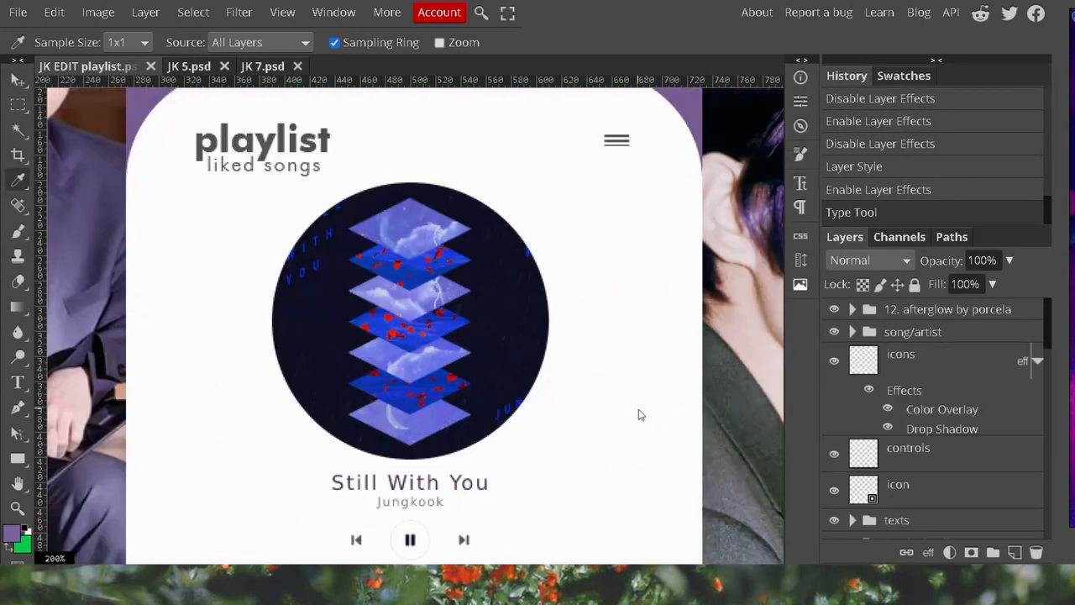
{"action": "scroll", "coordinate": [655, 414], "scroll_direction": "up", "scroll_amount": 2}
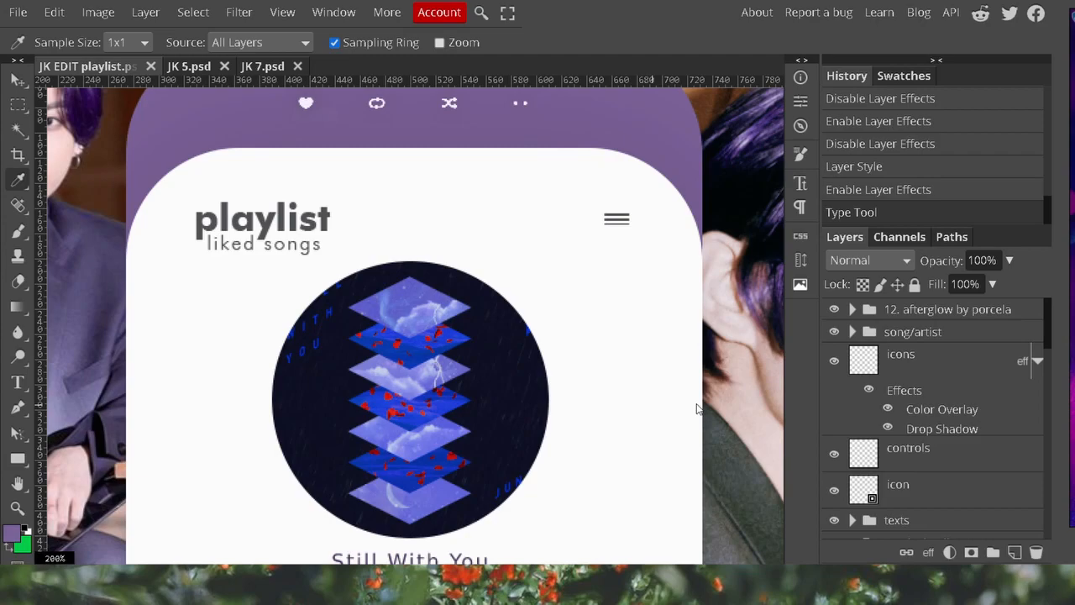
{"action": "scroll", "coordinate": [509, 442], "scroll_direction": "down", "scroll_amount": 4}
{"action": "key", "text": "ctrl+minus"}
{"action": "key", "text": "ctrl+minus"}
{"action": "left_click", "coordinate": [18, 11]}
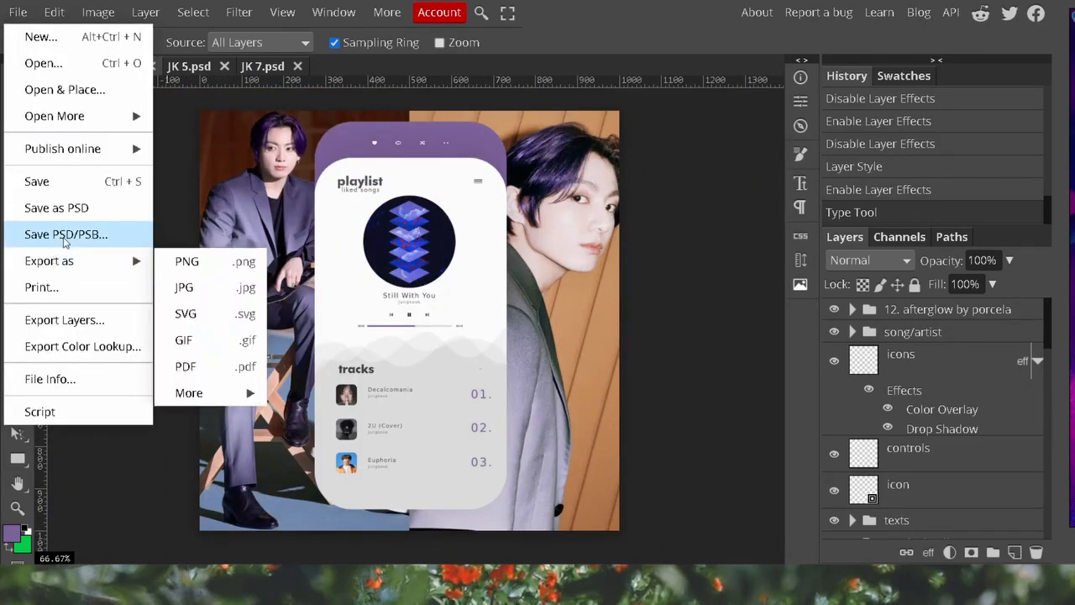
{"action": "left_click", "coordinate": [518, 339]}
Step: Rename the end-time text layer in the music timeline group to 03:59 and update its text to match
{"action": "key", "text": "ctrl+plus"}
{"action": "key", "text": "ctrl+plus"}
{"action": "key", "text": "ctrl+plus"}
{"action": "scroll", "coordinate": [979, 394], "scroll_direction": "down", "scroll_amount": 2}
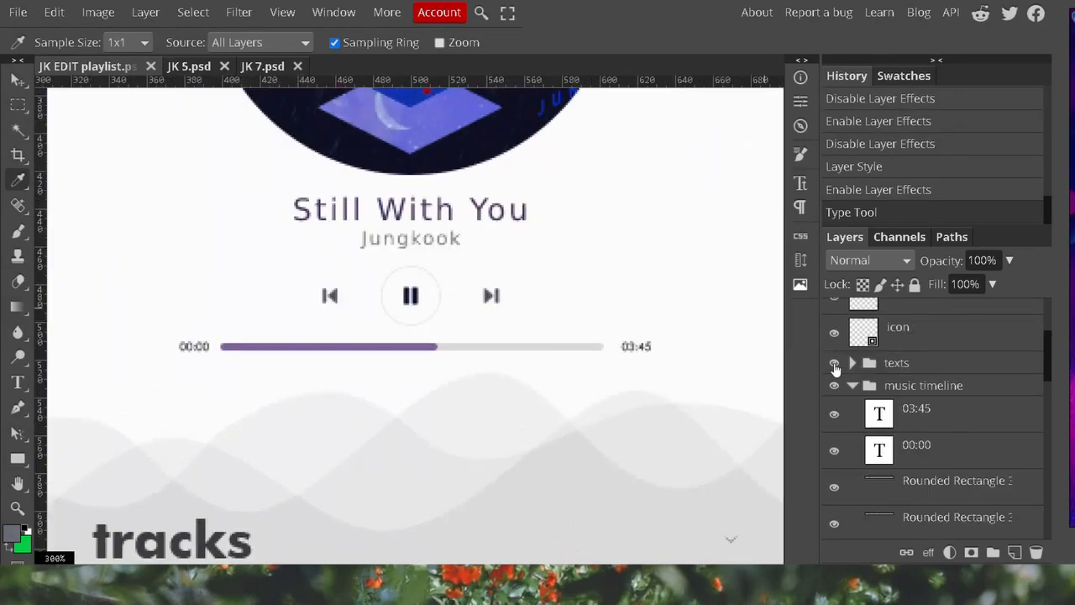
{"action": "key", "text": "ctrl+minus"}
{"action": "key", "text": "ctrl+minus"}
{"action": "left_click", "coordinate": [918, 409]}
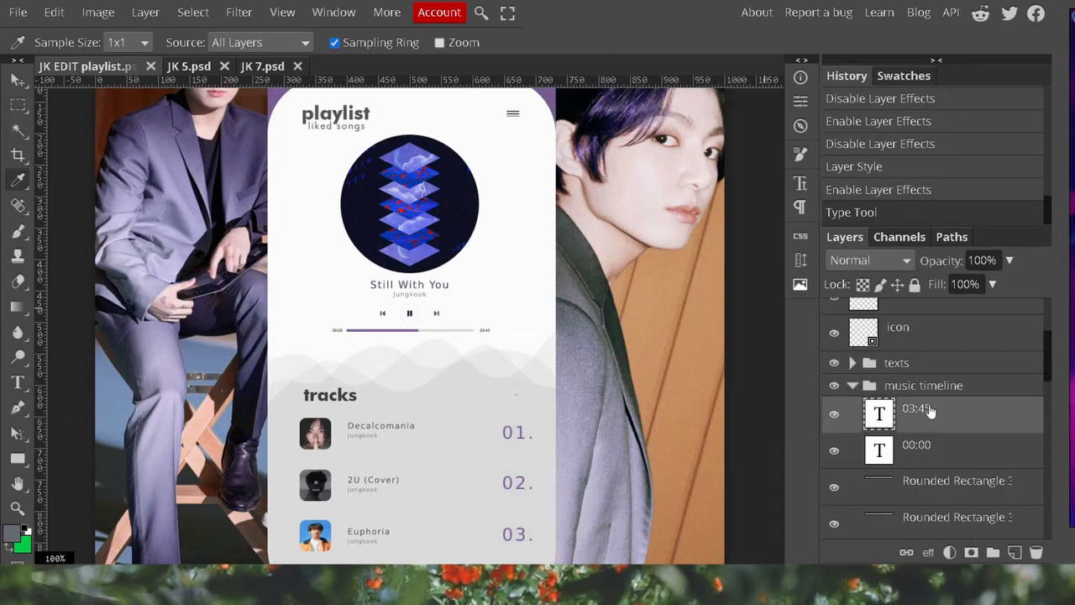
{"action": "type", "text": "59"}
{"action": "key", "text": "Return"}
{"action": "key", "text": "t"}
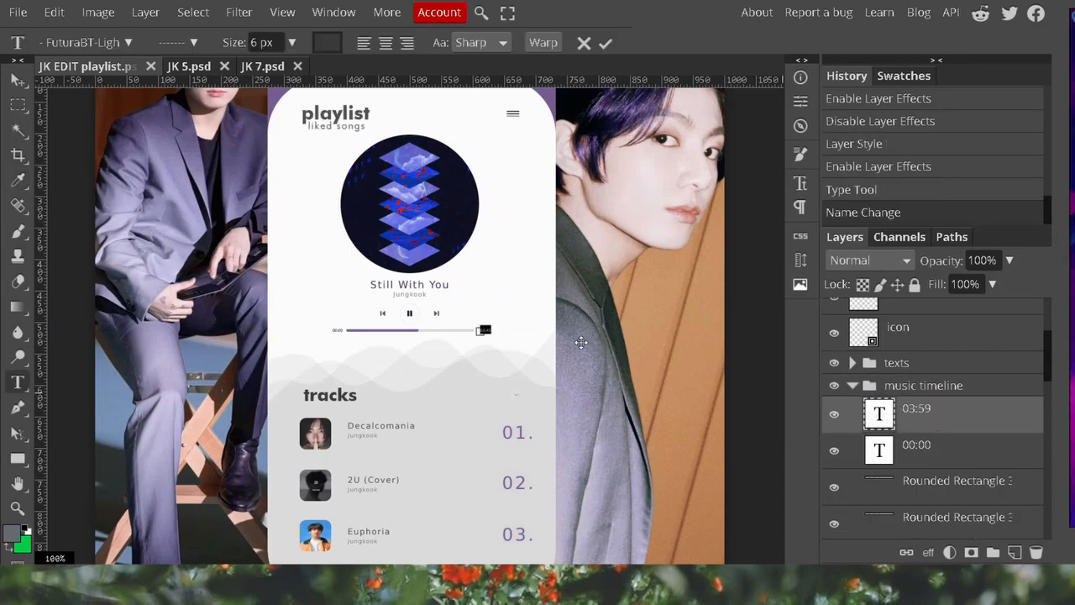
{"action": "left_click", "coordinate": [976, 460]}
{"action": "key", "text": "i"}
{"action": "left_click", "coordinate": [852, 385]}
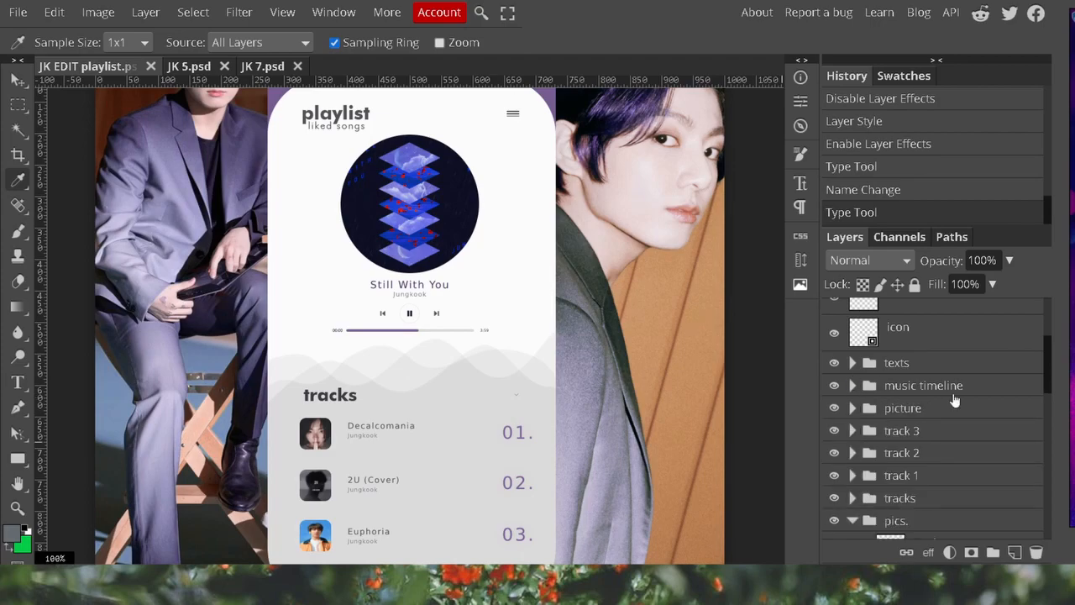
Step: Export the recolored playlist edit as a PNG
{"action": "left_click", "coordinate": [18, 11]}
{"action": "mouse_move", "coordinate": [84, 261]}
{"action": "left_click", "coordinate": [213, 269]}
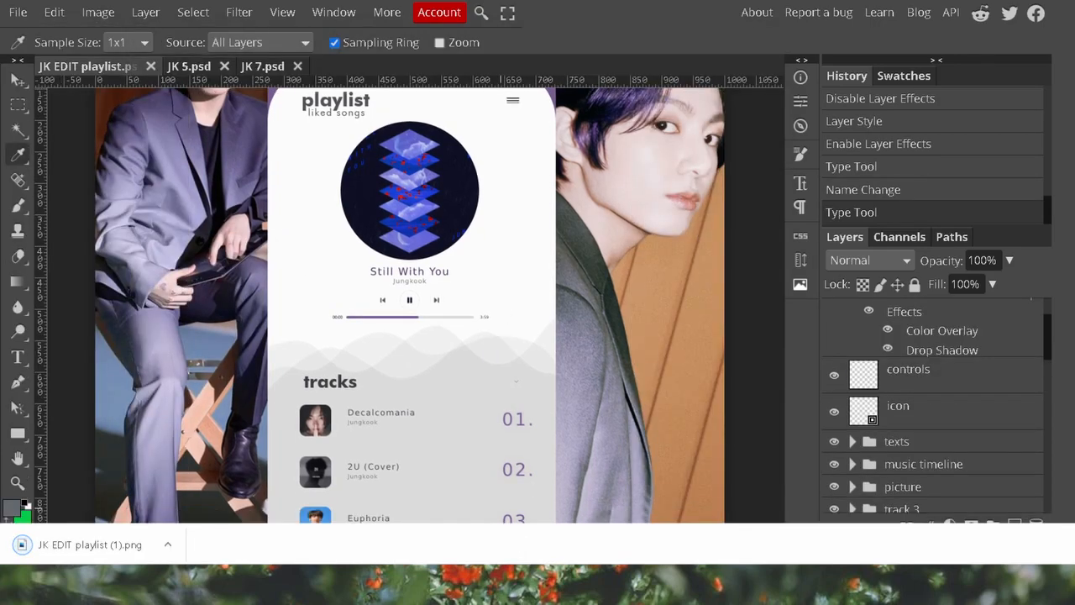